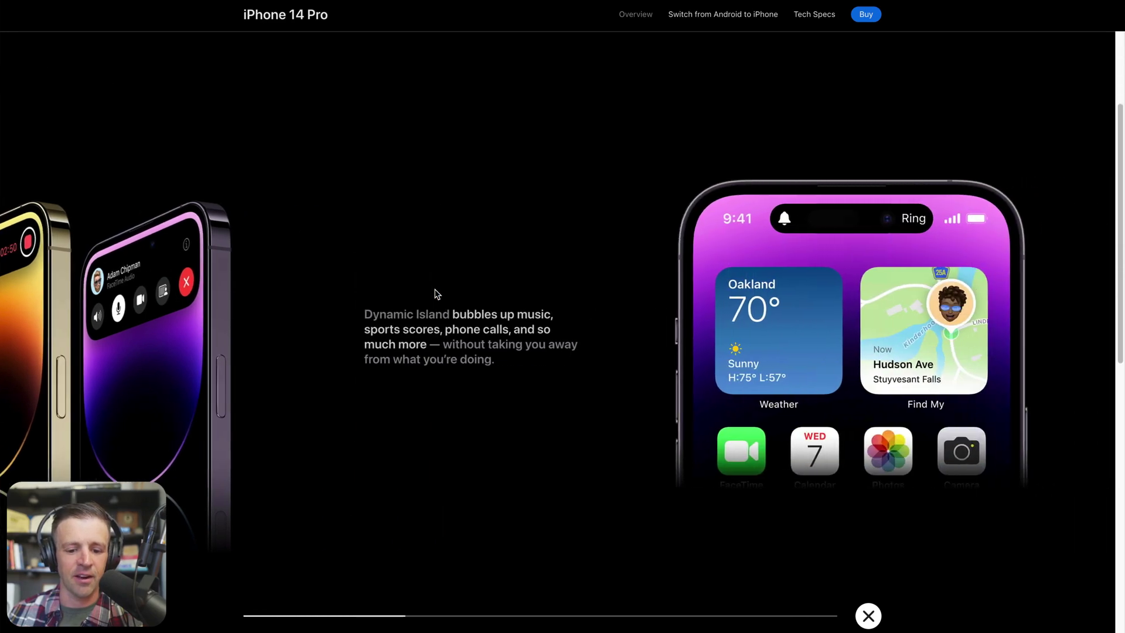
- Scroll the page down to Fin and back to Start, then switch to the Excalidraw diagram
{"action": "scroll", "coordinate": [436, 293], "scroll_direction": "down", "scroll_amount": 4}
{"action": "scroll", "coordinate": [436, 294], "scroll_direction": "down", "scroll_amount": 10}
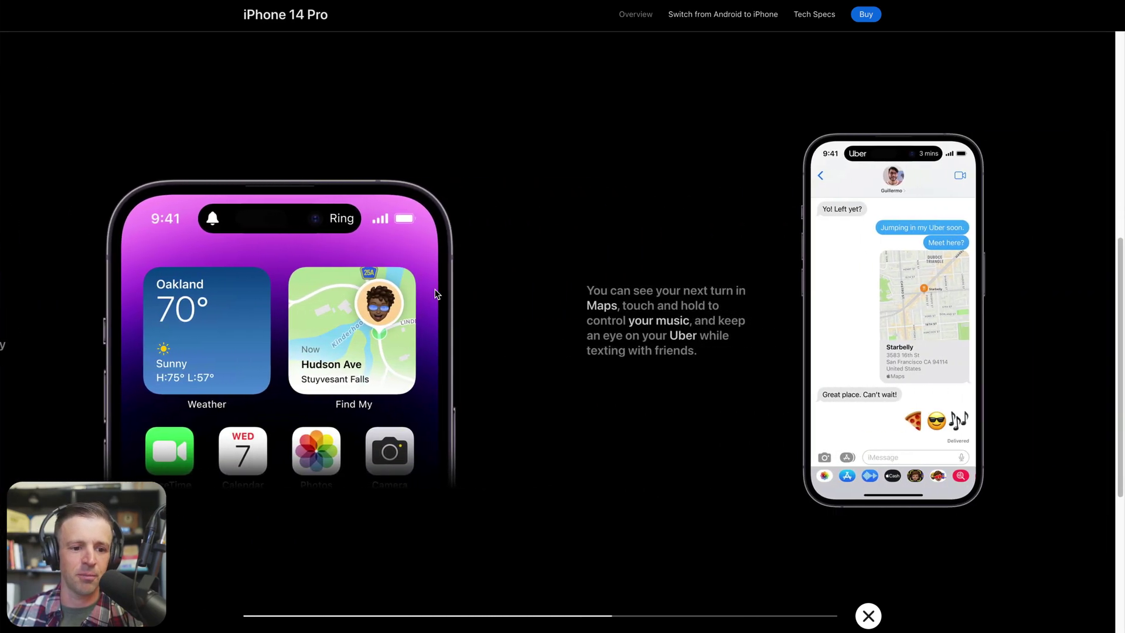
{"action": "scroll", "coordinate": [436, 294], "scroll_direction": "down", "scroll_amount": 2}
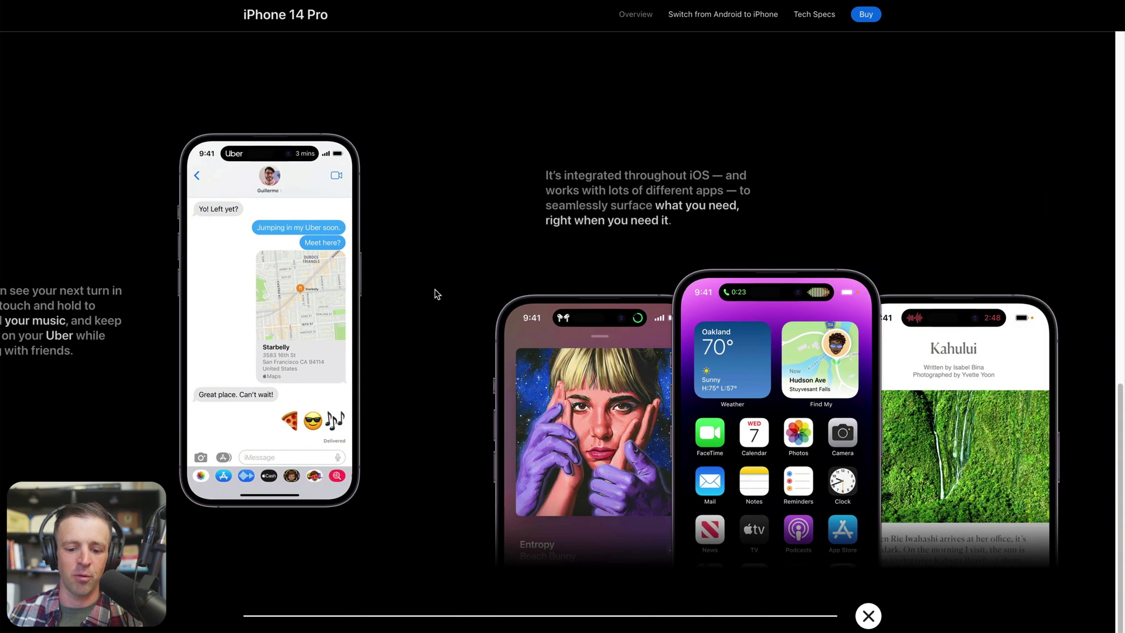
{"action": "scroll", "coordinate": [436, 293], "scroll_direction": "up", "scroll_amount": 10}
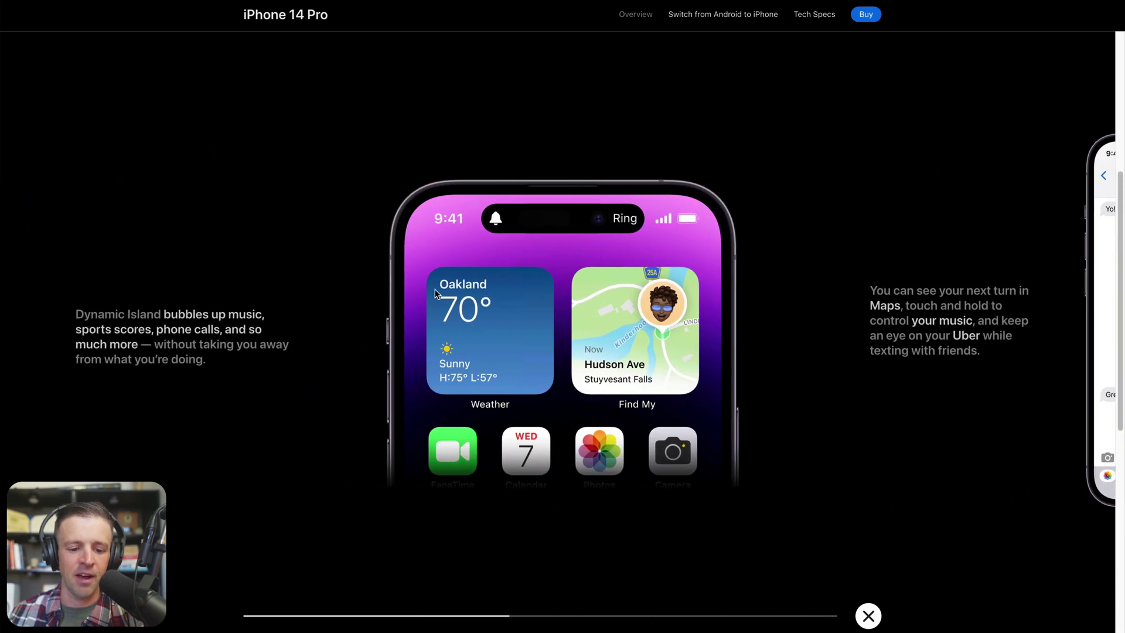
{"action": "scroll", "coordinate": [436, 293], "scroll_direction": "down", "scroll_amount": 4}
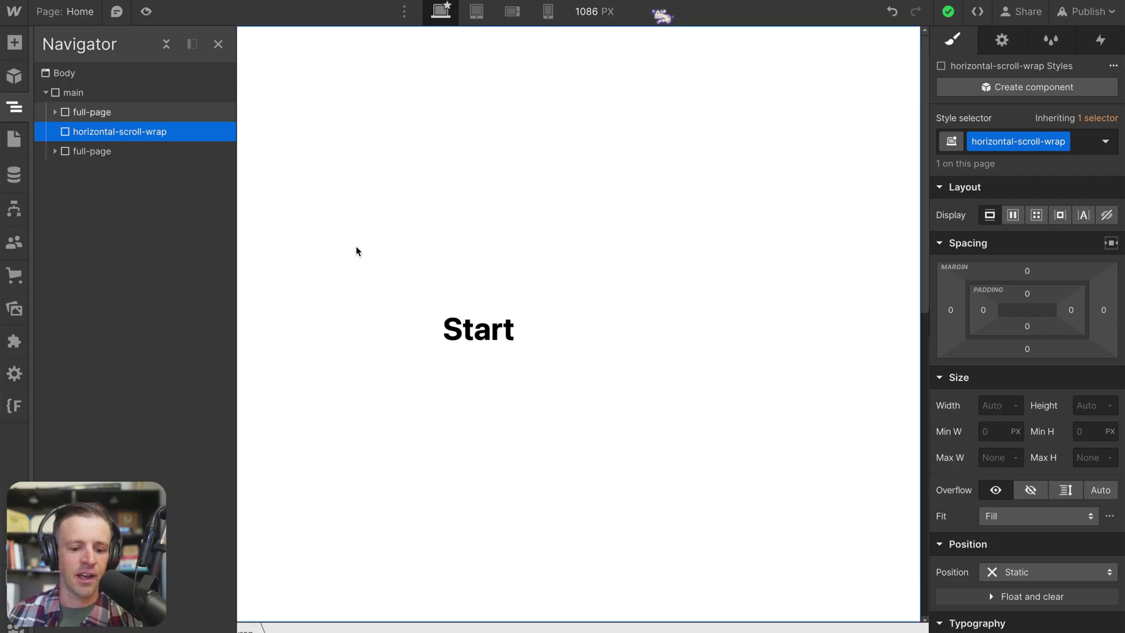
{"action": "scroll", "coordinate": [376, 186], "scroll_direction": "down", "scroll_amount": 5}
{"action": "scroll", "coordinate": [377, 185], "scroll_direction": "up", "scroll_amount": 10}
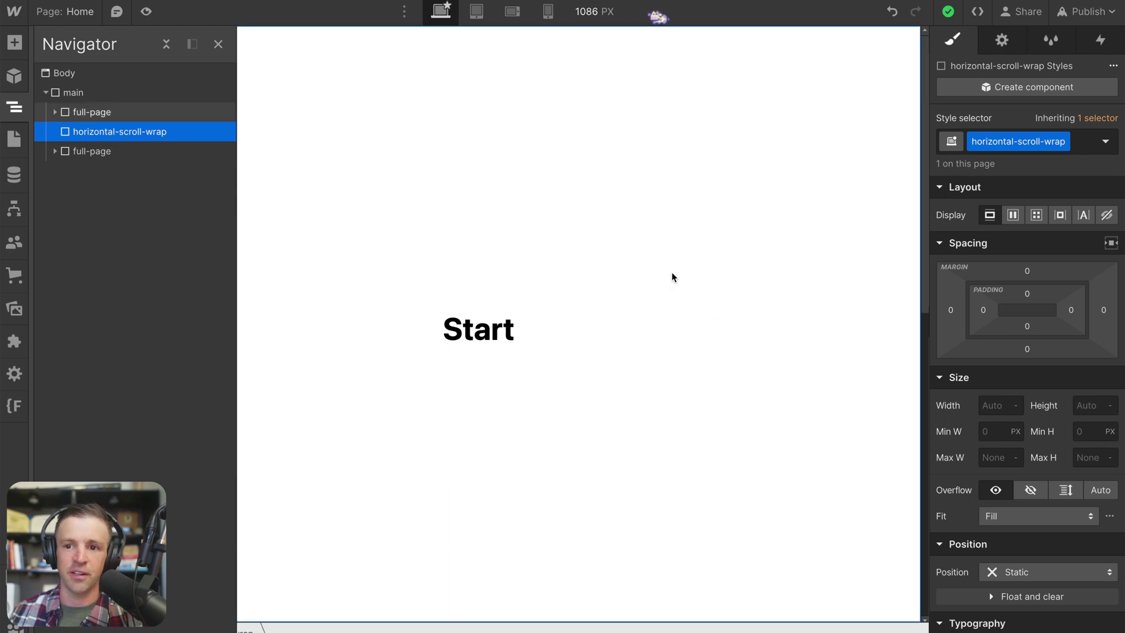
{"action": "key", "text": "ctrl+Tab"}
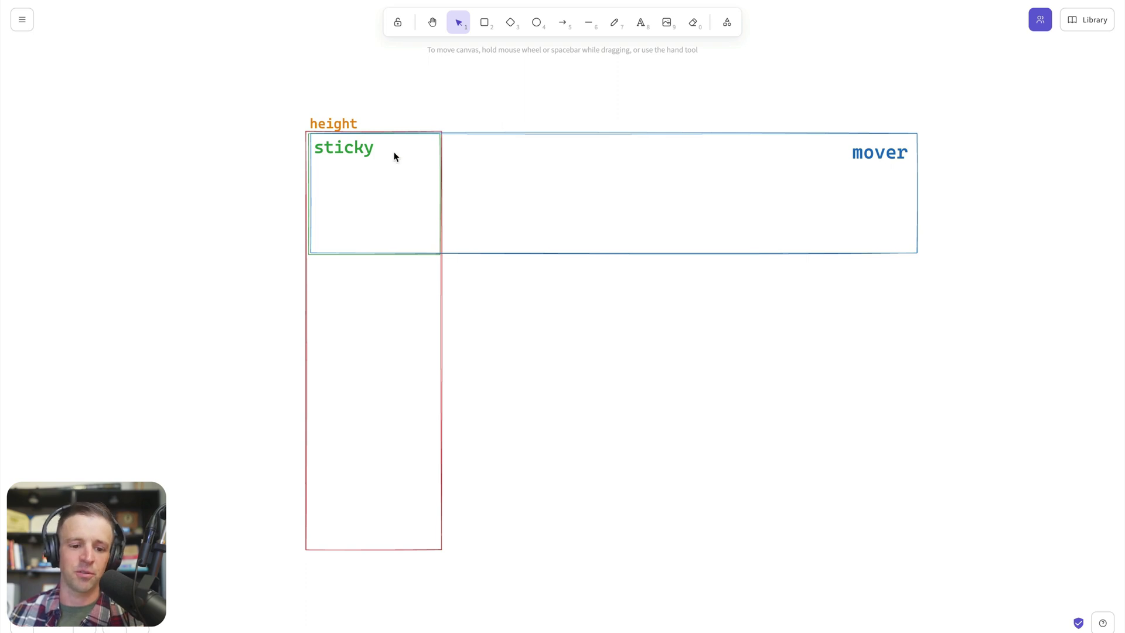
- Drag the green sticky and blue mover boxes down to the bottom of the red height box
{"action": "left_click", "coordinate": [352, 124]}
{"action": "left_click", "coordinate": [288, 162]}
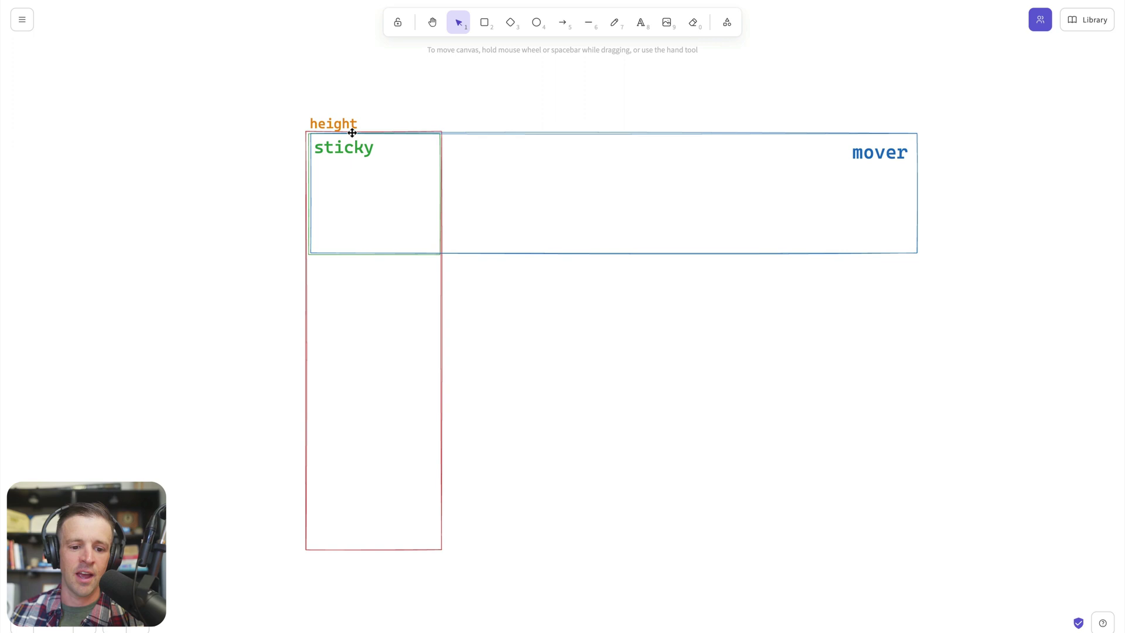
{"action": "left_click", "coordinate": [312, 136]}
{"action": "left_click", "coordinate": [439, 161]}
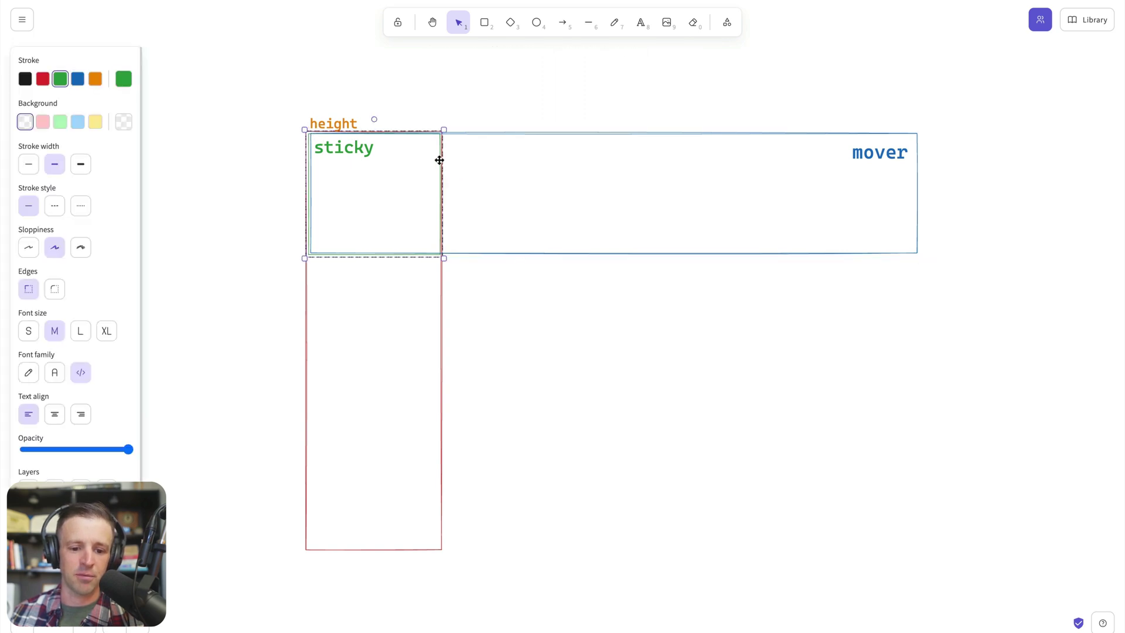
{"action": "left_click_drag", "start_coordinate": [439, 151], "coordinate": [440, 213]}
{"action": "left_click_drag", "start_coordinate": [564, 136], "coordinate": [501, 201]}
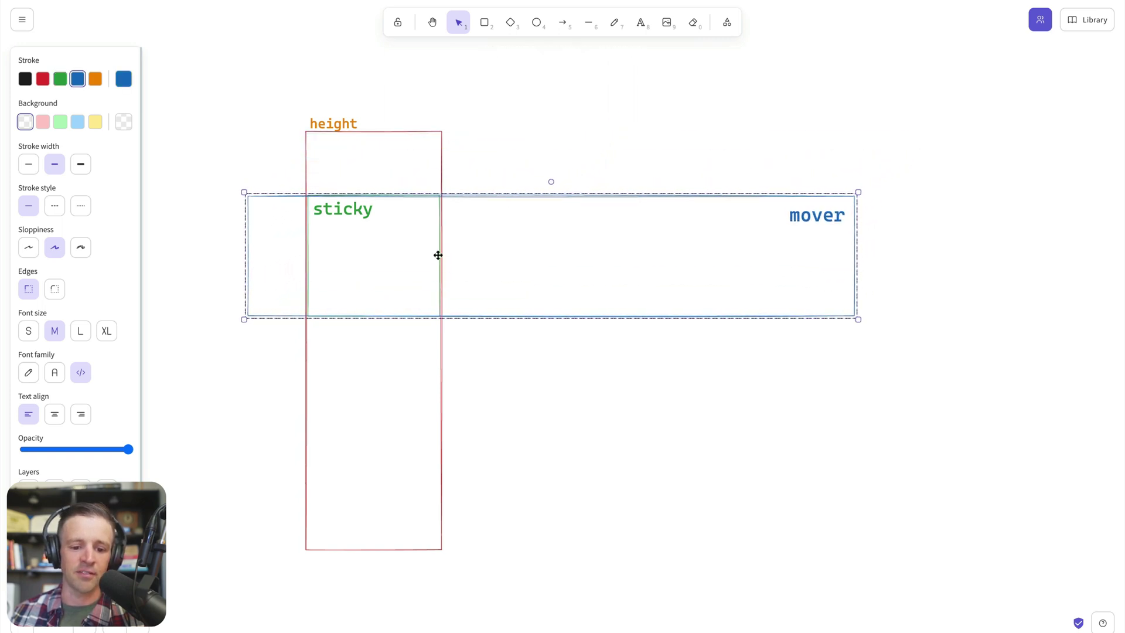
{"action": "left_click_drag", "start_coordinate": [437, 242], "coordinate": [430, 476]}
{"action": "left_click_drag", "start_coordinate": [765, 194], "coordinate": [350, 427]}
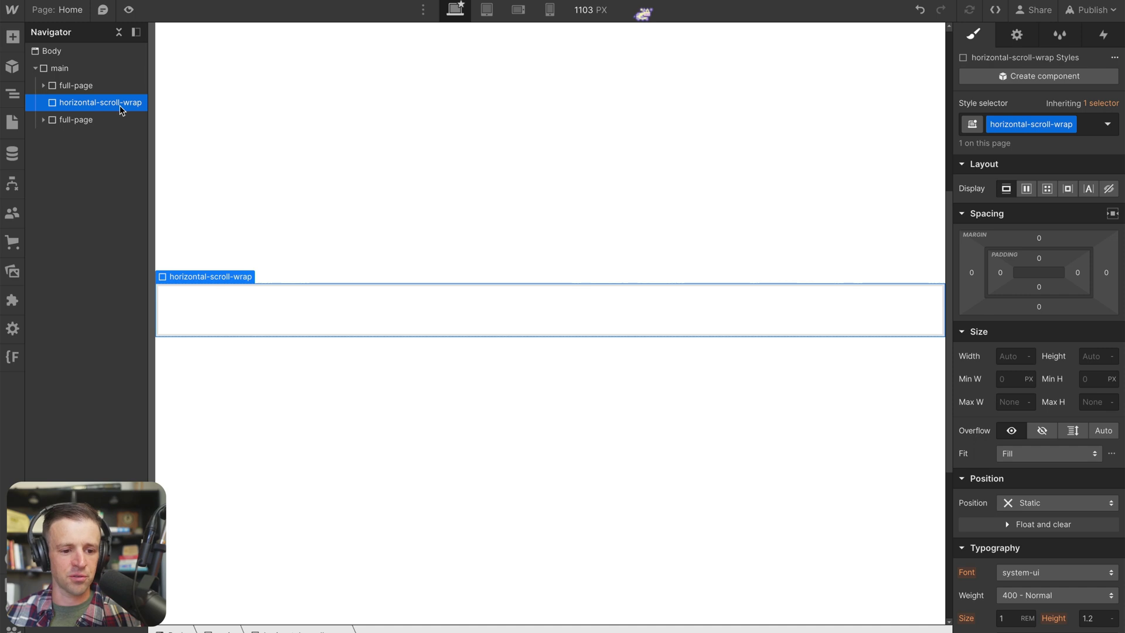
- Add a Div Block classed 'height' inside horizontal-scroll-wrap with a 400dvh minimum height
{"action": "key", "text": "ctrl+e"}
{"action": "type", "text": "div"}
{"action": "key", "text": "Return"}
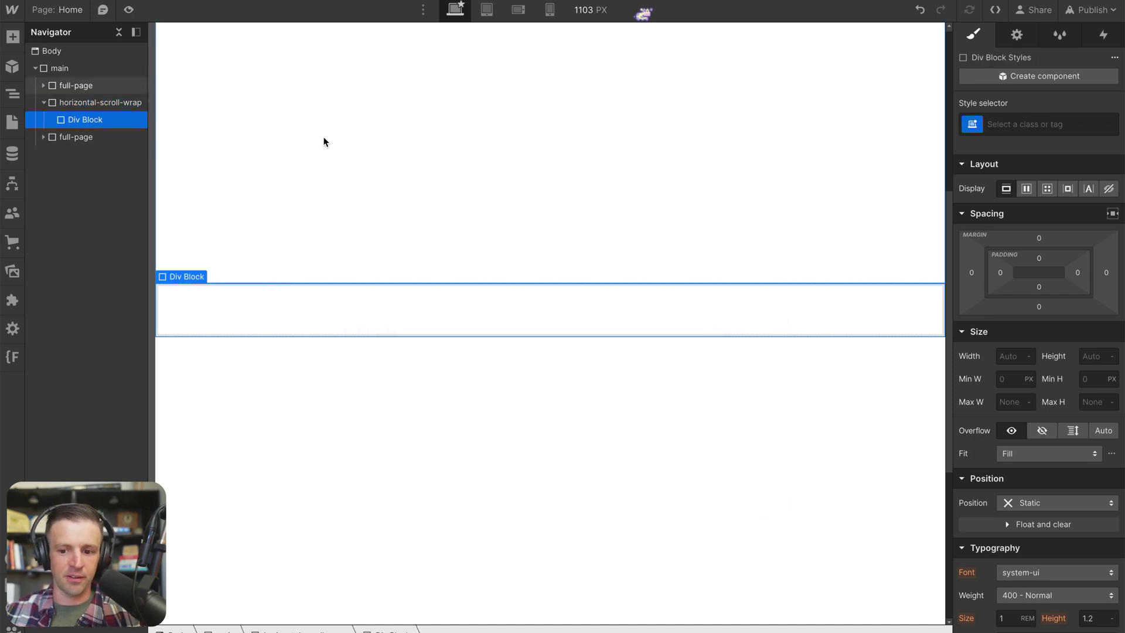
{"action": "key", "text": "ctrl+Return"}
{"action": "type", "text": "height"}
{"action": "key", "text": "Return"}
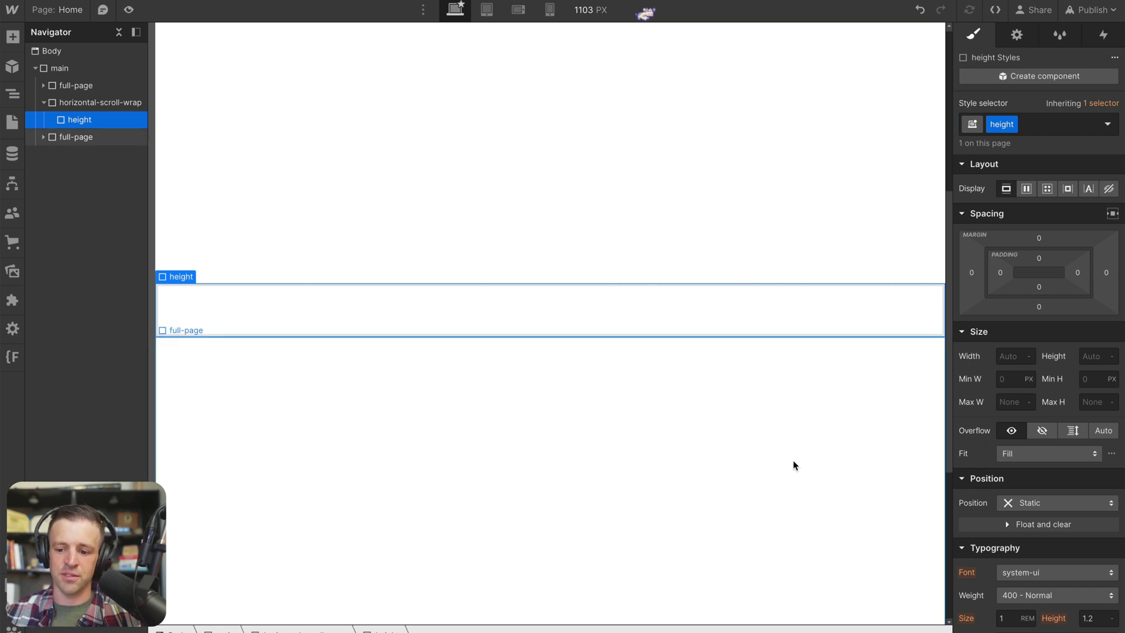
{"action": "left_click", "coordinate": [1089, 380]}
{"action": "type", "text": "4"}
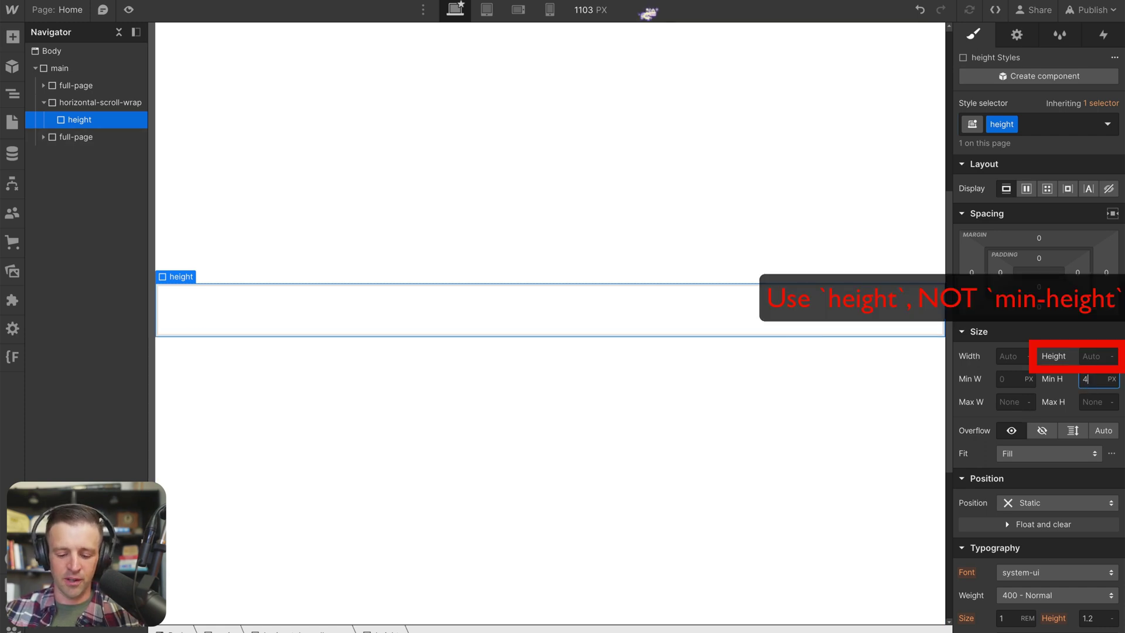
{"action": "type", "text": "00dvh"}
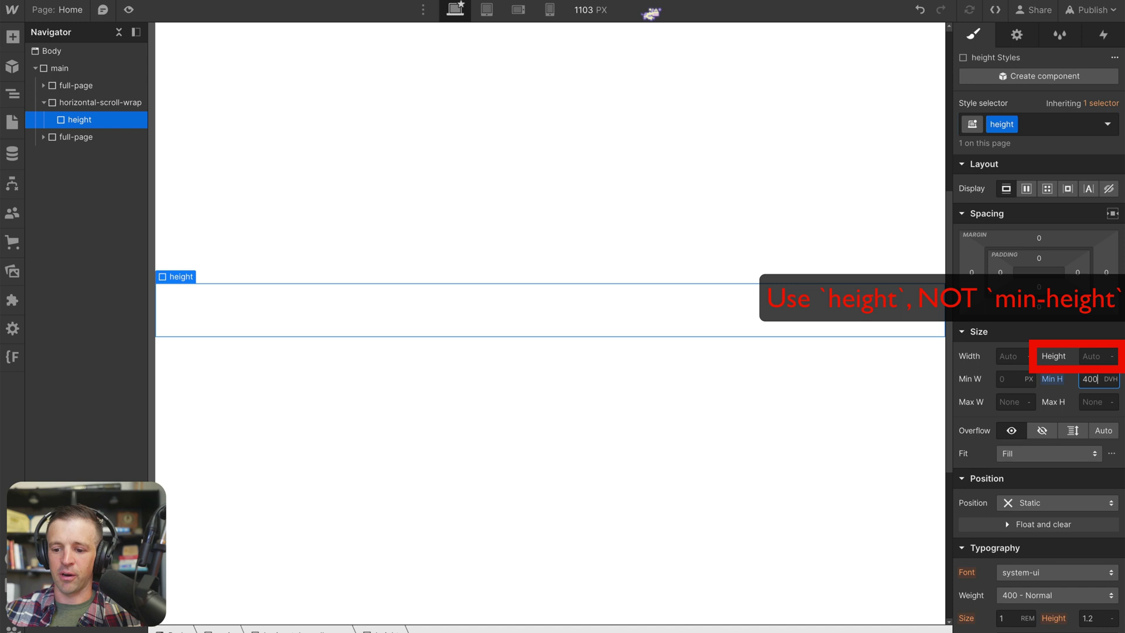
{"action": "key", "text": "Return"}
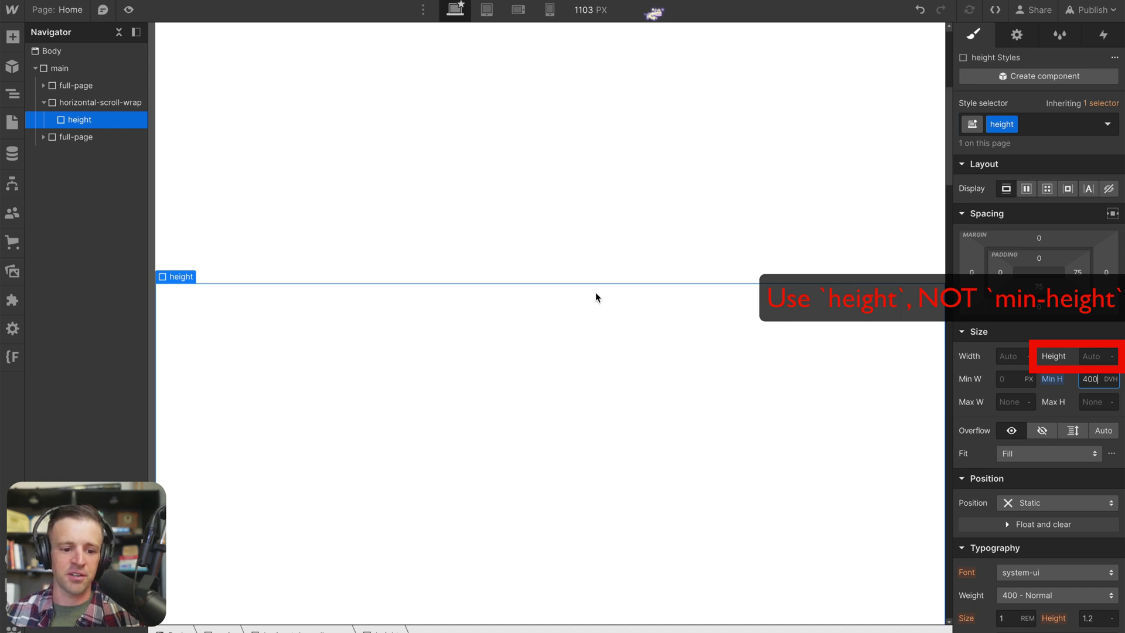
- Give the height div a black-to-white linear gradient background
{"action": "scroll", "coordinate": [421, 177], "scroll_direction": "down", "scroll_amount": 2}
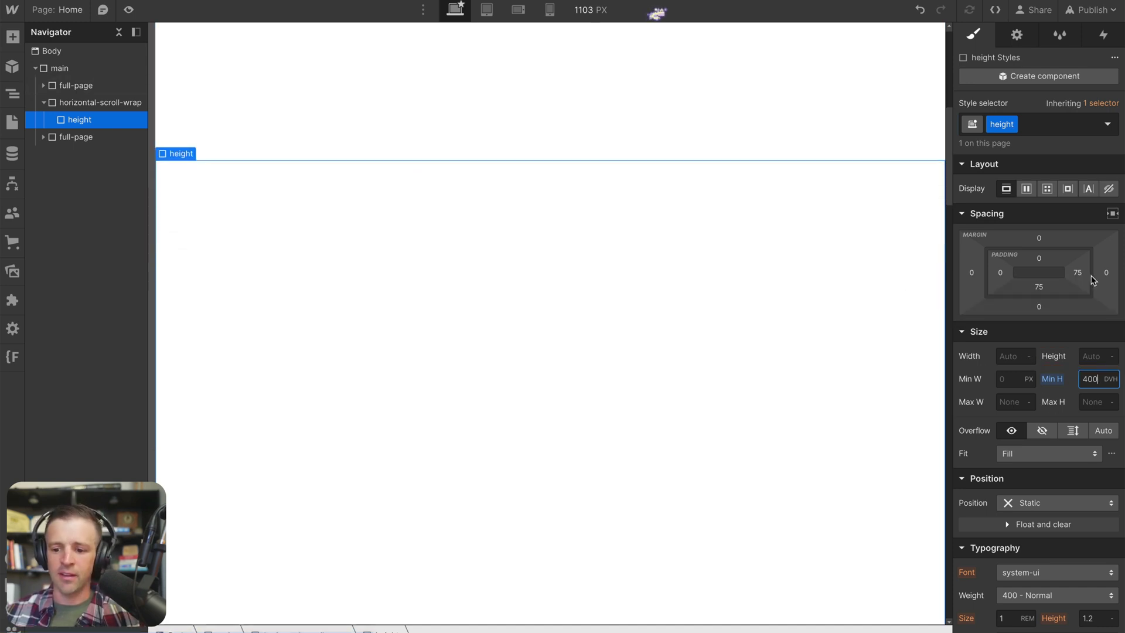
{"action": "scroll", "coordinate": [1091, 279], "scroll_direction": "down", "scroll_amount": 6}
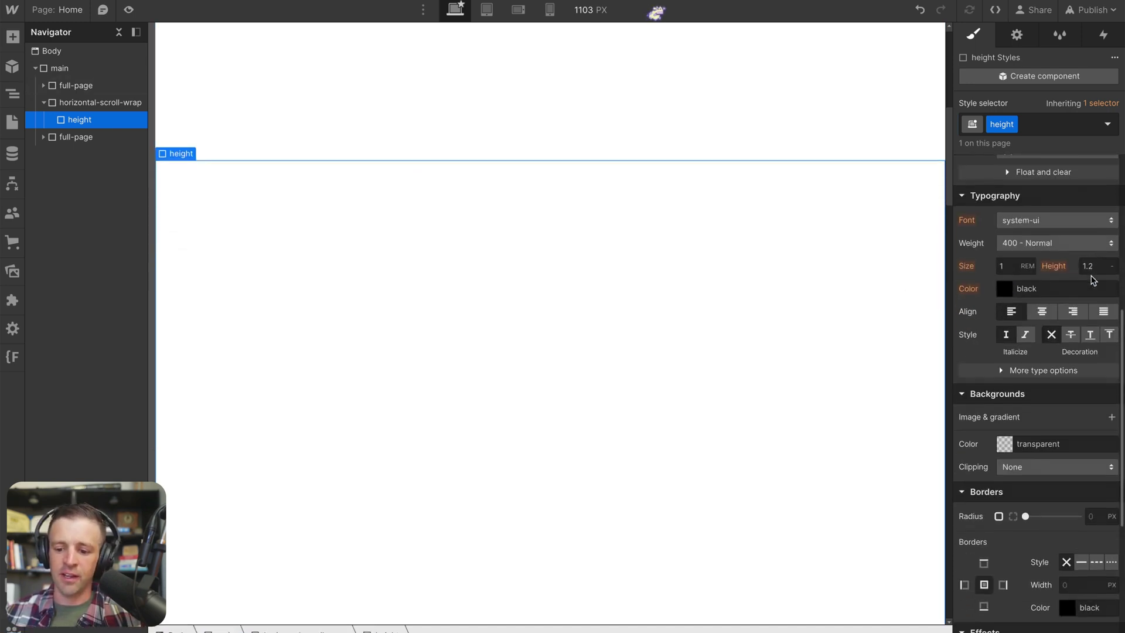
{"action": "left_click", "coordinate": [1111, 417]}
{"action": "left_click", "coordinate": [1040, 156]}
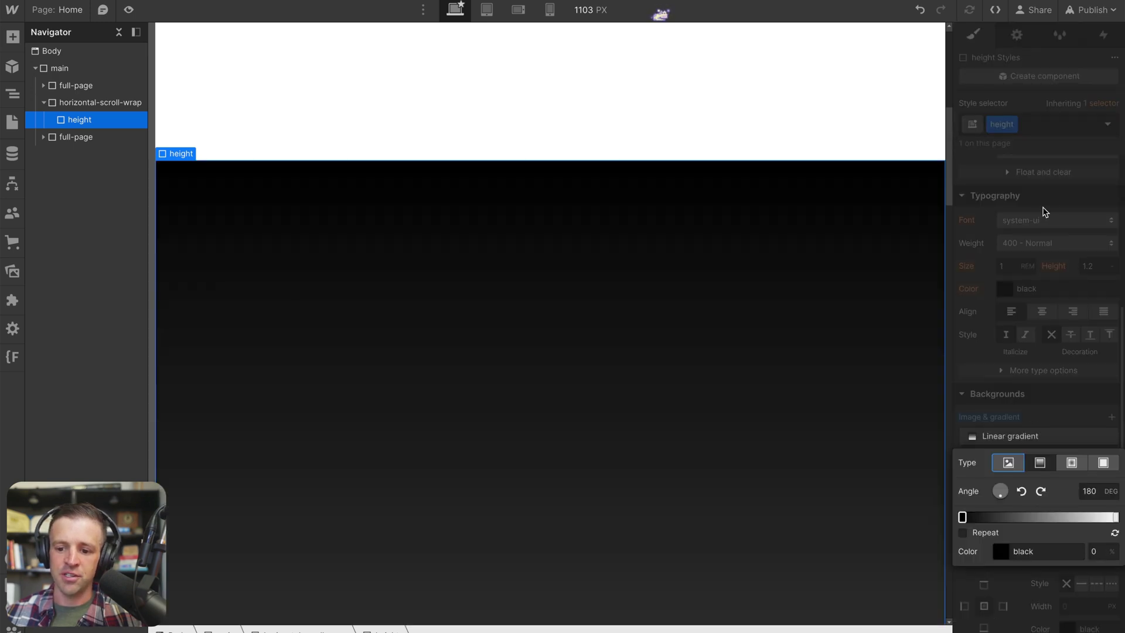
{"action": "left_click", "coordinate": [1069, 420]}
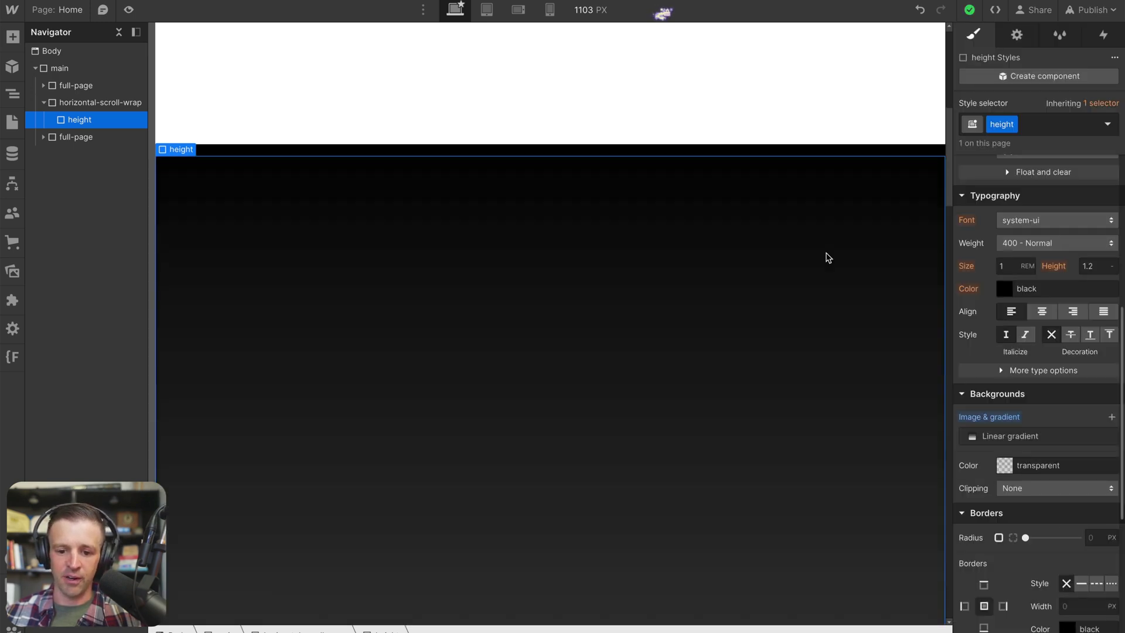
{"action": "scroll", "coordinate": [827, 257], "scroll_direction": "down", "scroll_amount": 15}
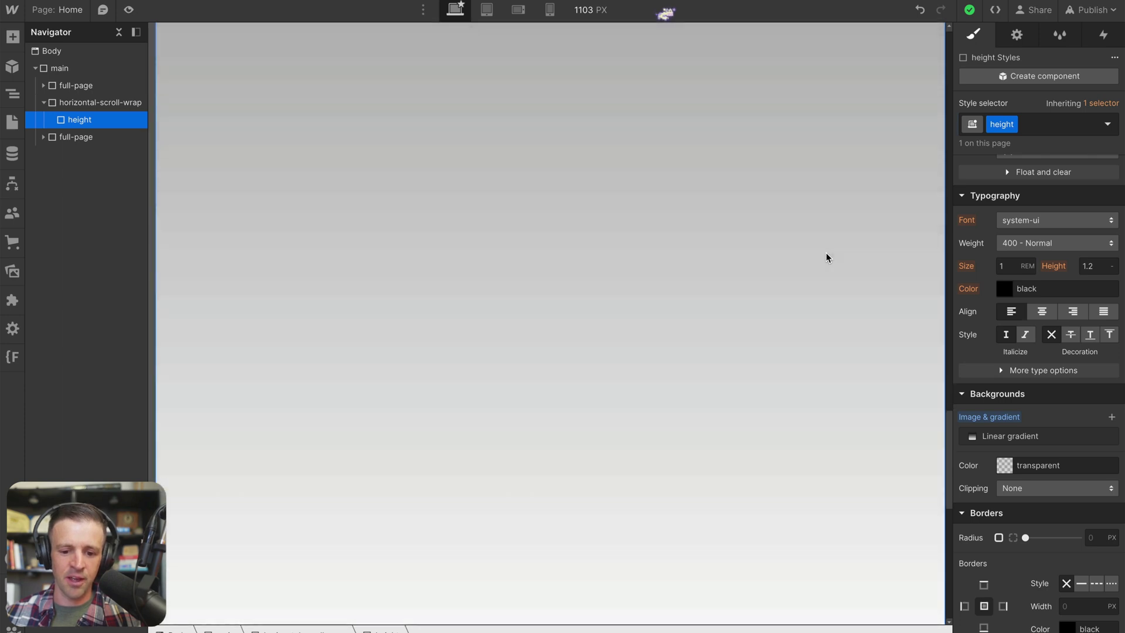
{"action": "scroll", "coordinate": [827, 258], "scroll_direction": "up", "scroll_amount": 15}
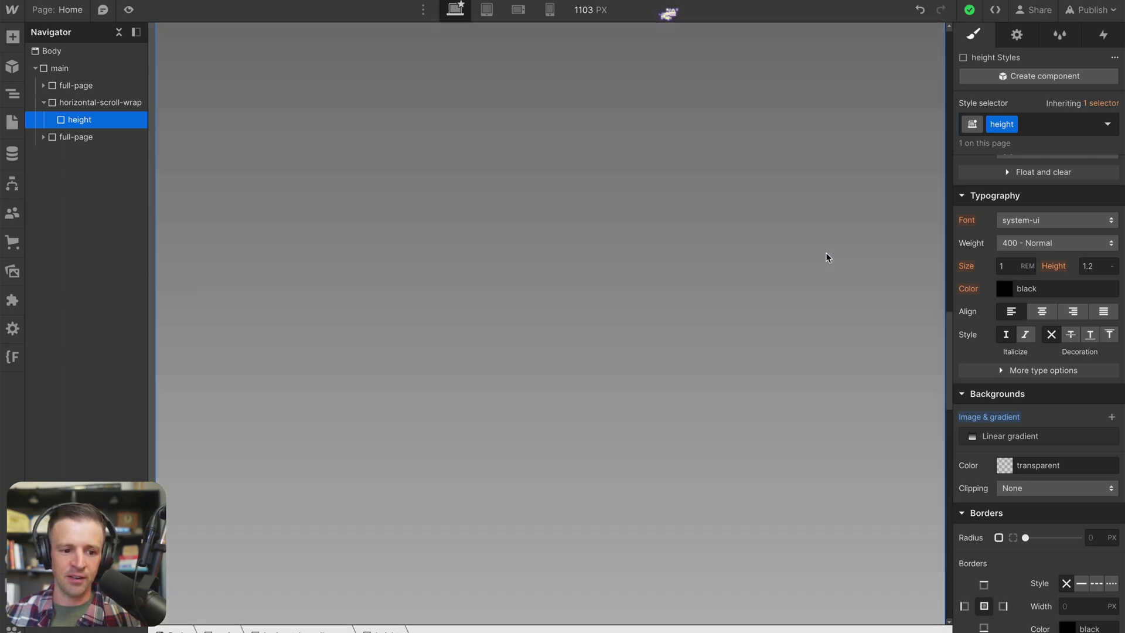
{"action": "scroll", "coordinate": [827, 258], "scroll_direction": "up", "scroll_amount": 5}
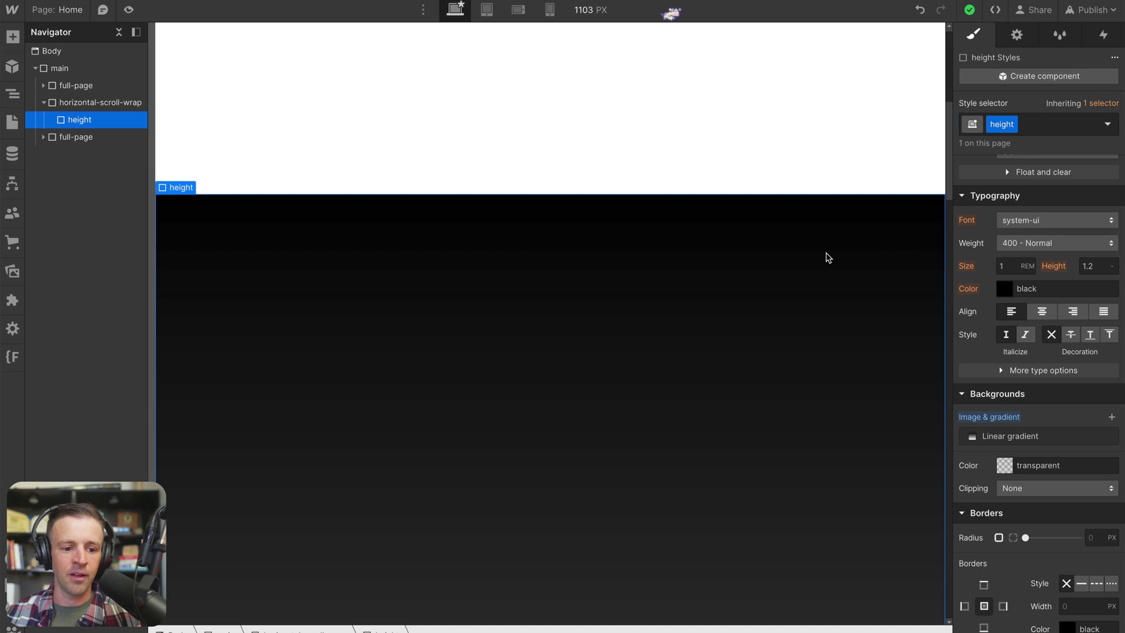
- Add a Div Block inside height and give it the class 'sticky'
{"action": "key", "text": "ctrl+e"}
{"action": "type", "text": "div block"}
{"action": "key", "text": "Return"}
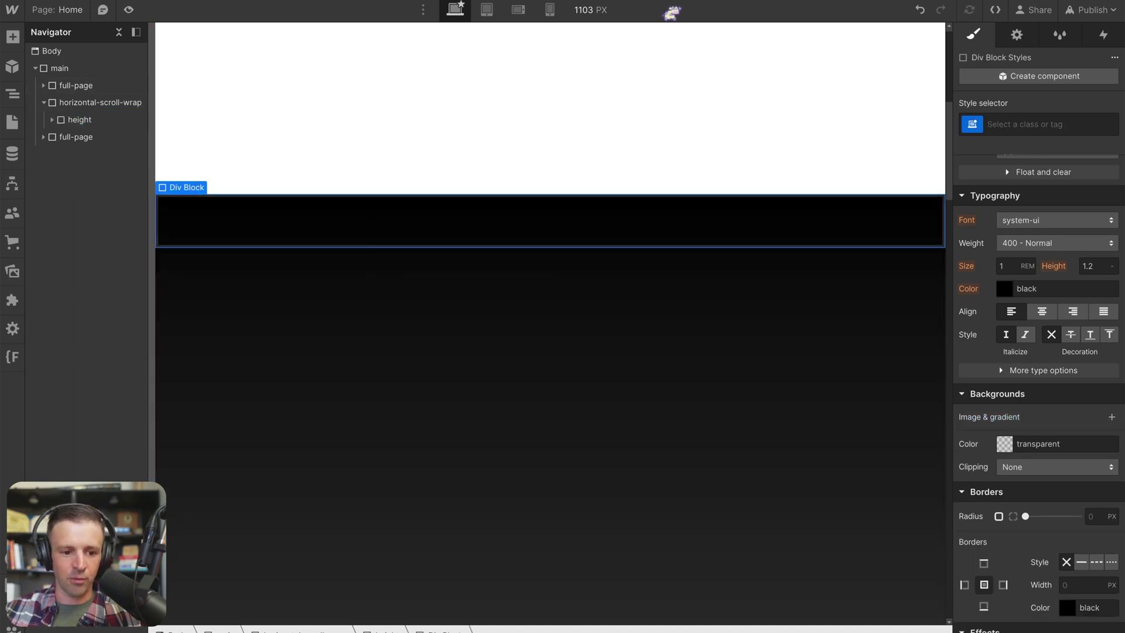
{"action": "left_click", "coordinate": [53, 120]}
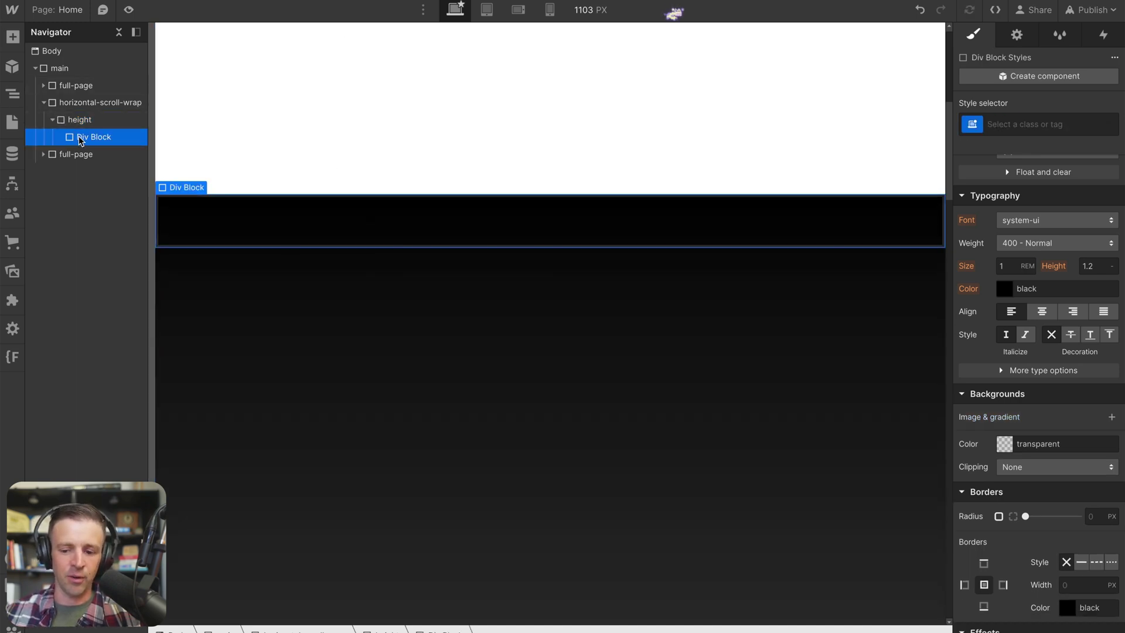
{"action": "key", "text": "ctrl+Return"}
{"action": "type", "text": "sticky"}
{"action": "key", "text": "Return"}
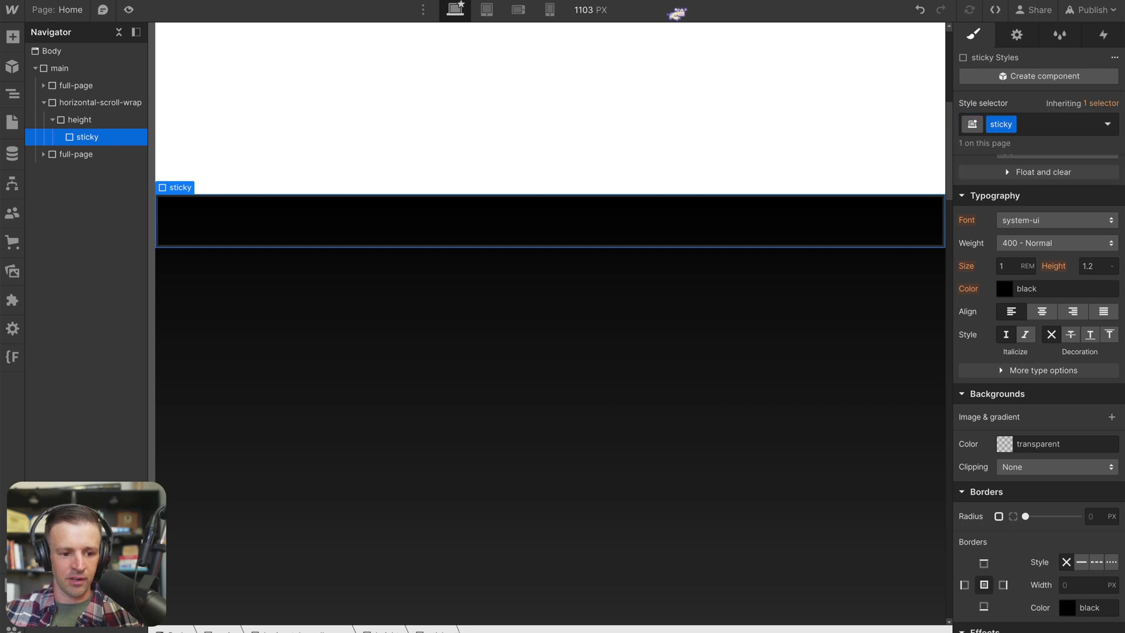
- Set the sticky div's position to Sticky with a top offset of 0
{"action": "scroll", "coordinate": [1028, 364], "scroll_direction": "up", "scroll_amount": 6}
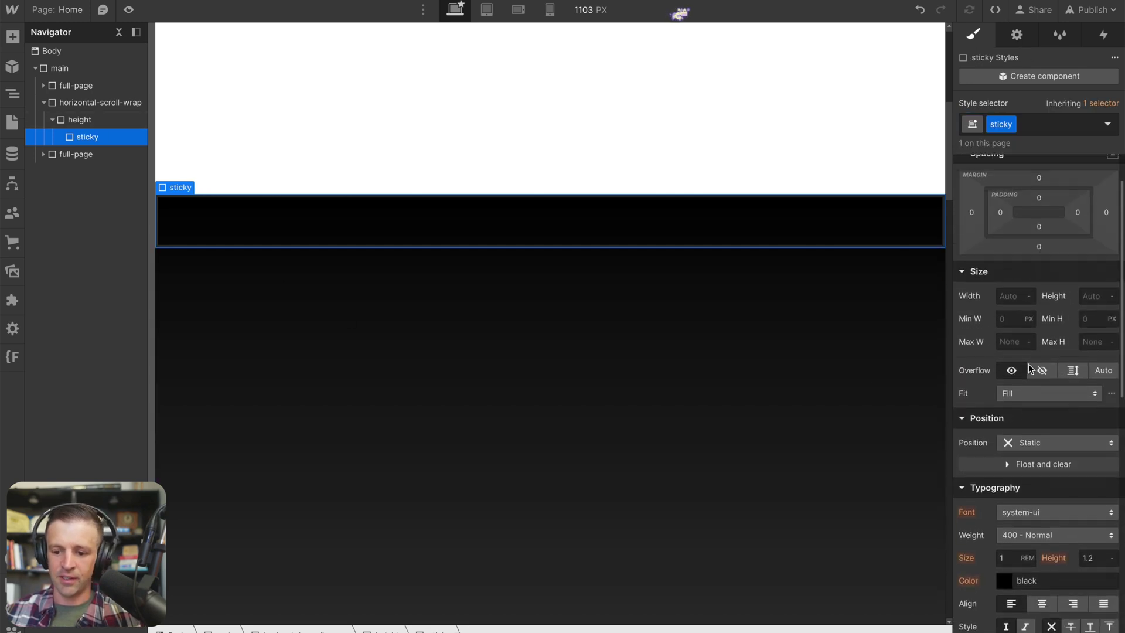
{"action": "left_click", "coordinate": [1031, 492]}
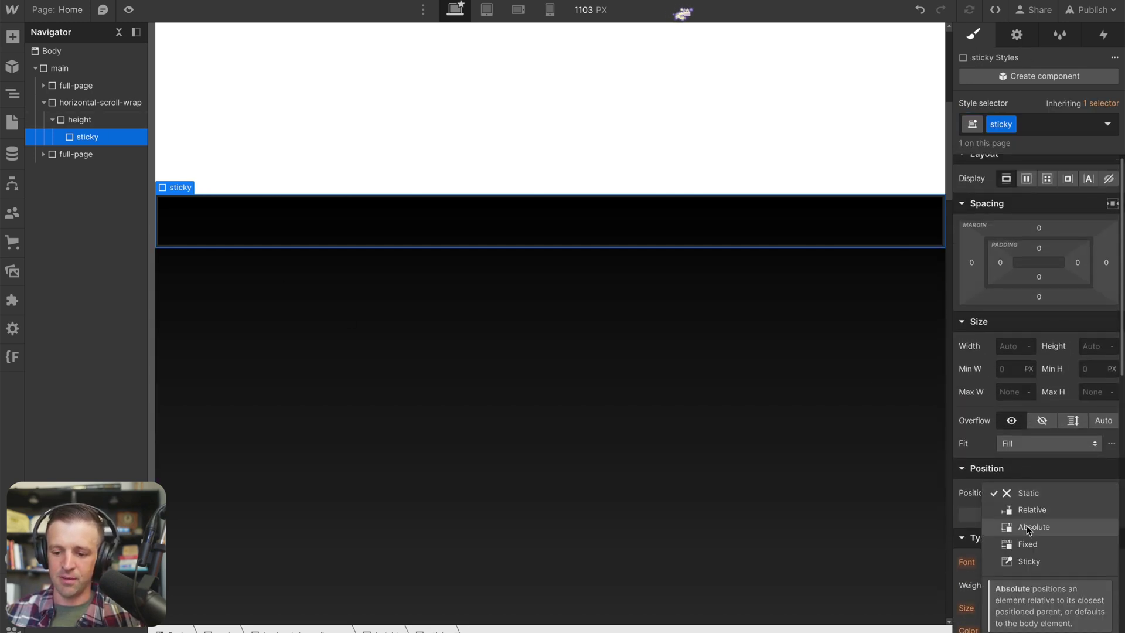
{"action": "left_click", "coordinate": [1026, 558]}
{"action": "left_click", "coordinate": [1057, 516]}
{"action": "type", "text": "0"}
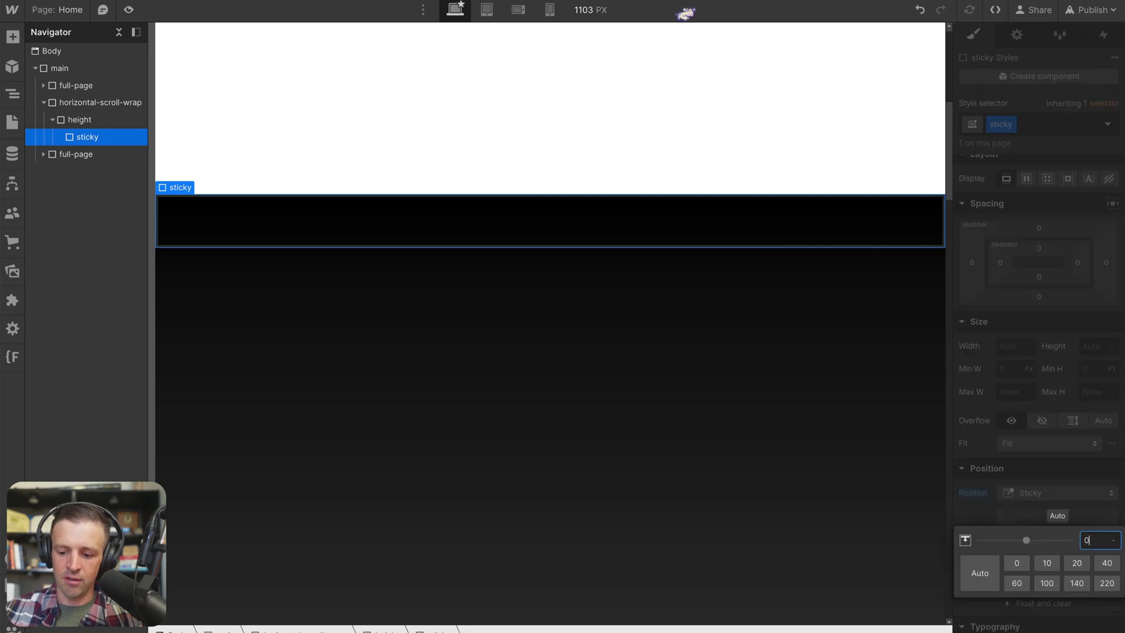
{"action": "key", "text": "Return"}
- Set the height div's position to Relative, then reselect the sticky div
{"action": "scroll", "coordinate": [1029, 464], "scroll_direction": "down", "scroll_amount": 1}
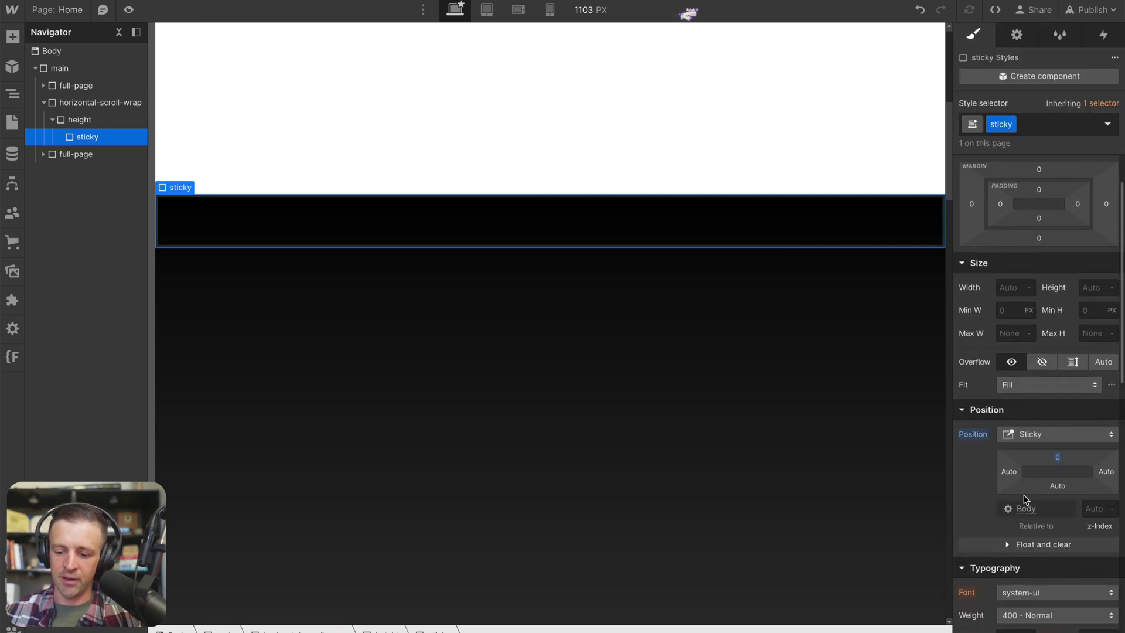
{"action": "left_click", "coordinate": [88, 119]}
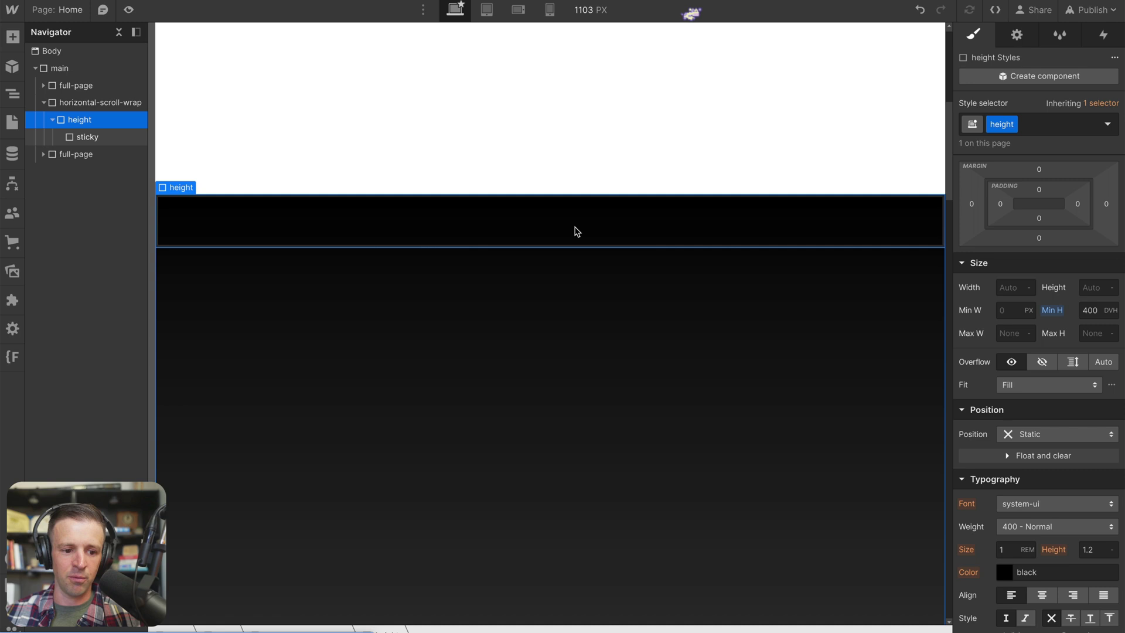
{"action": "left_click", "coordinate": [1036, 441]}
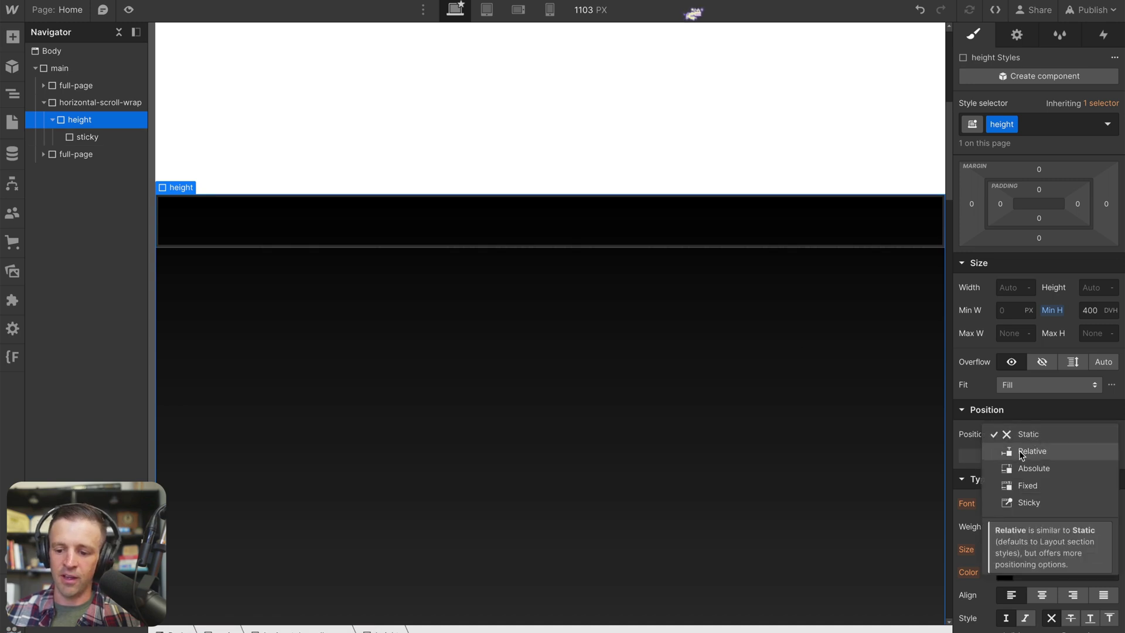
{"action": "left_click", "coordinate": [1032, 454]}
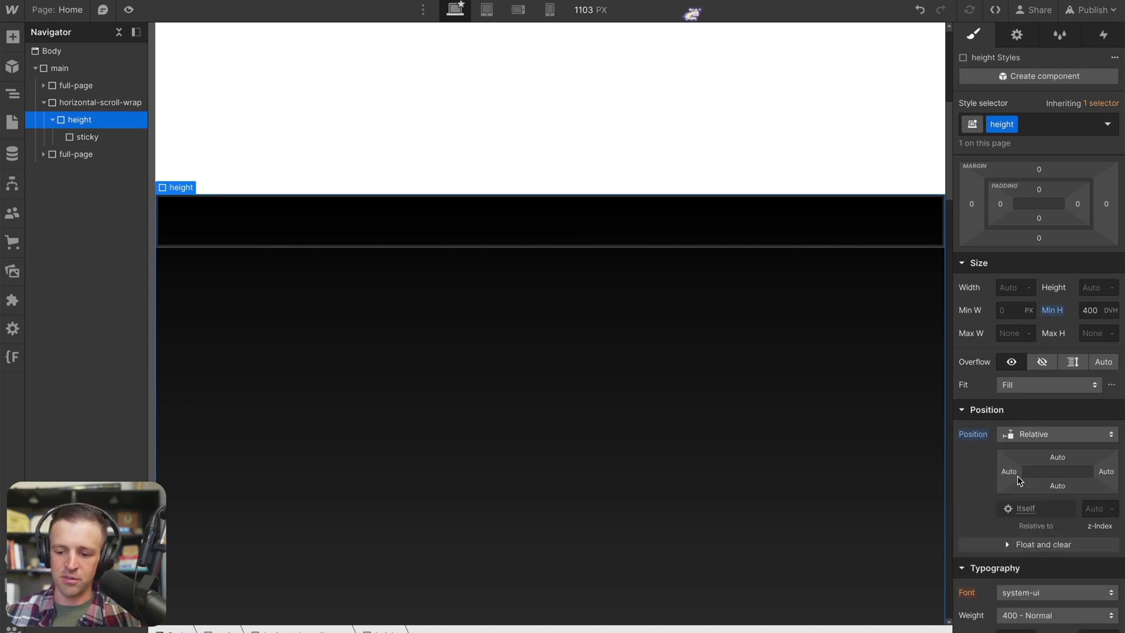
{"action": "left_click", "coordinate": [96, 141]}
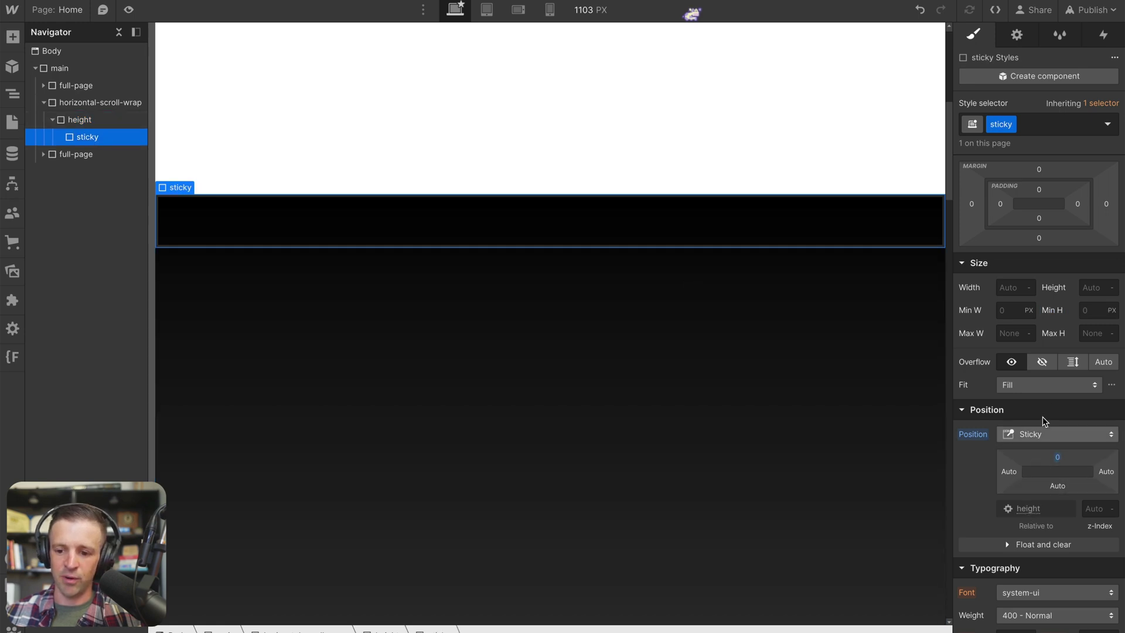
{"action": "scroll", "coordinate": [1007, 374], "scroll_direction": "up", "scroll_amount": 1}
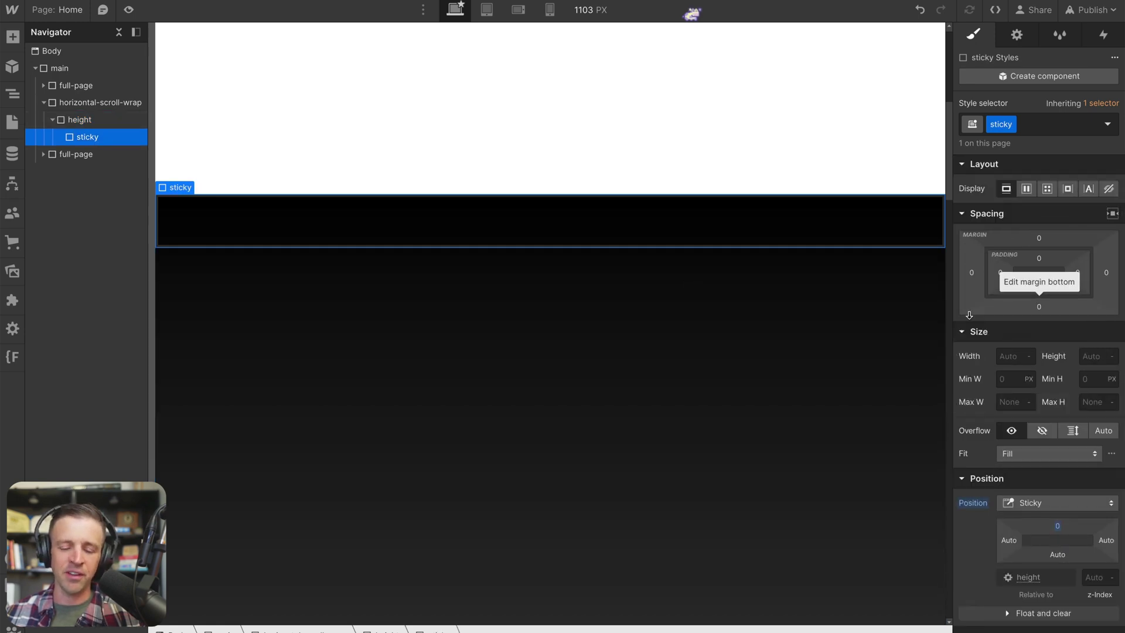
- Set the sticky div to Display Flex with 100% width and 100dvh height
{"action": "left_click", "coordinate": [1026, 191]}
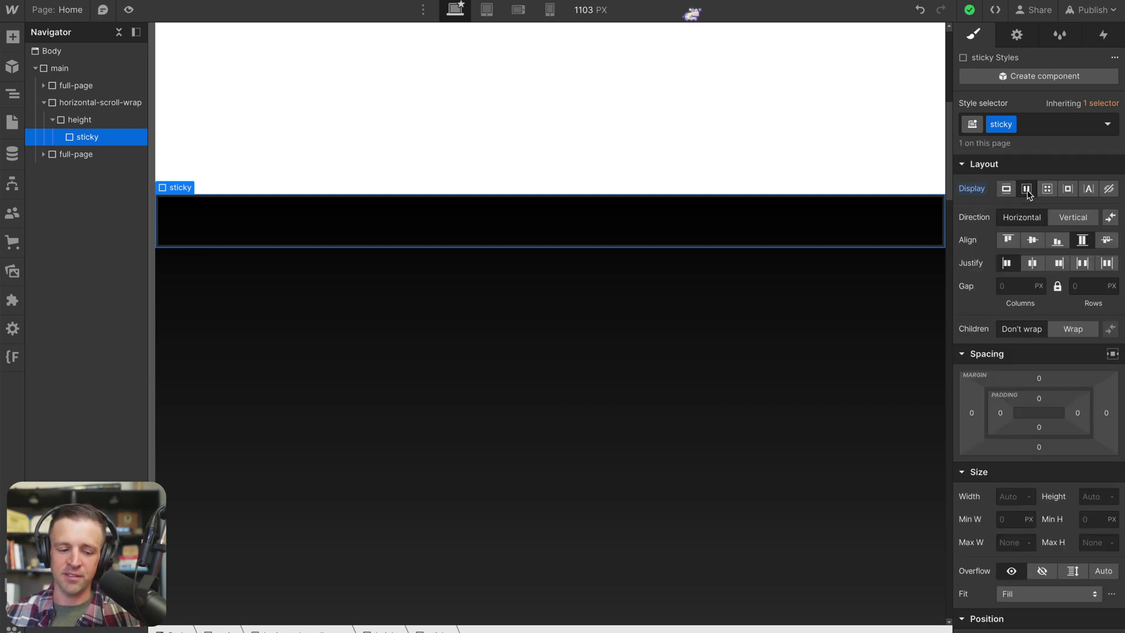
{"action": "scroll", "coordinate": [889, 146], "scroll_direction": "down", "scroll_amount": 5}
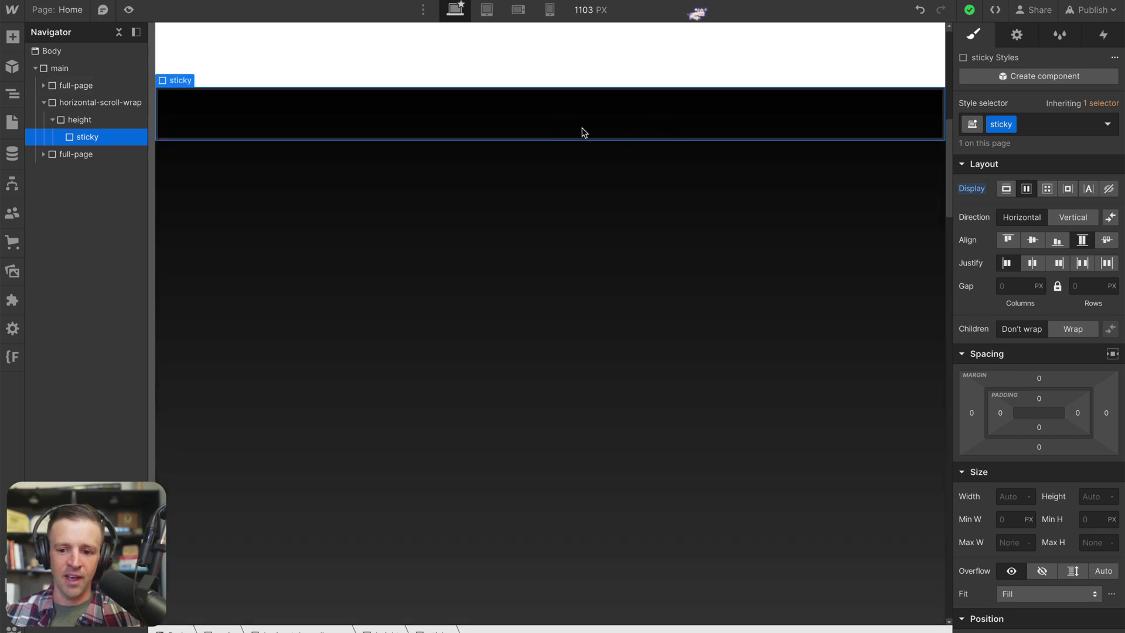
{"action": "left_click", "coordinate": [1007, 496]}
{"action": "type", "text": "100%"}
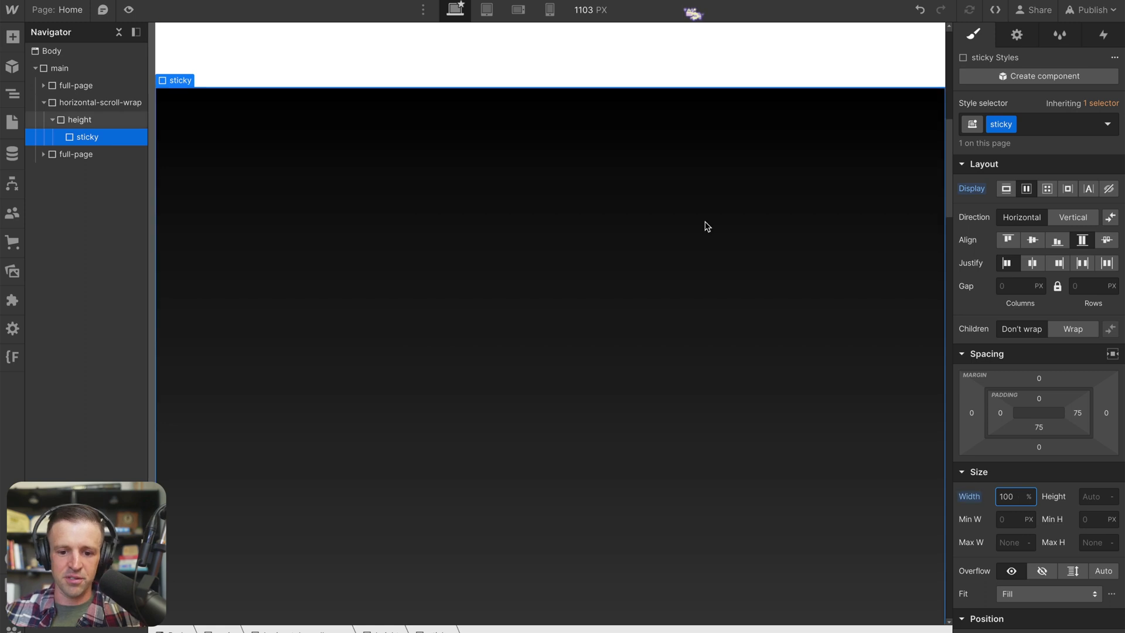
{"action": "left_click", "coordinate": [1091, 496]}
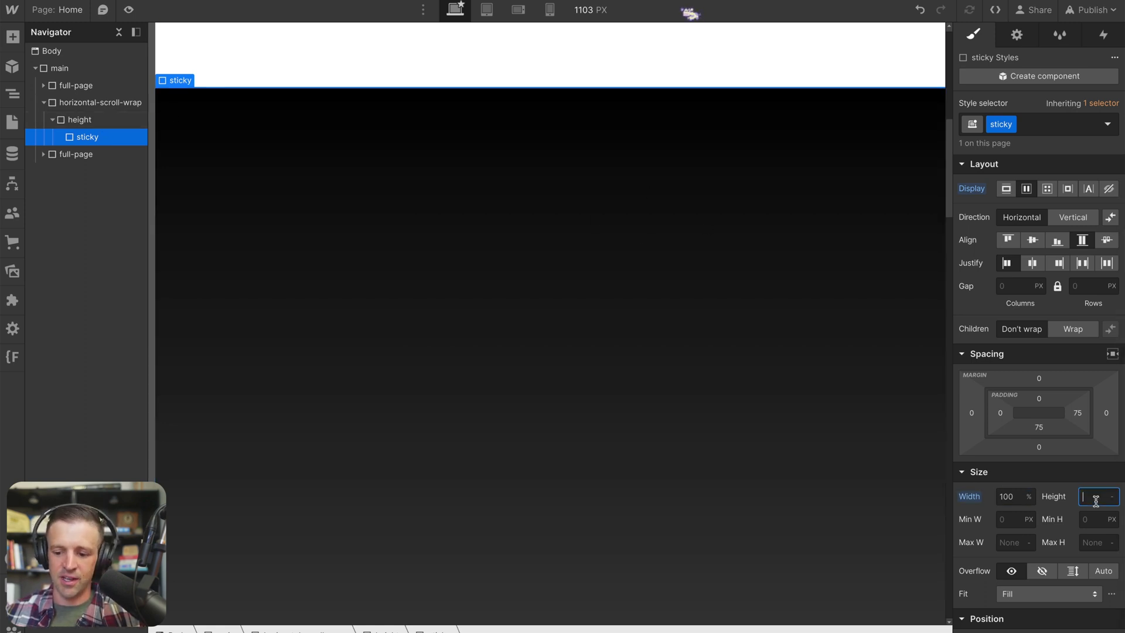
{"action": "type", "text": "100dvh"}
{"action": "key", "text": "Return"}
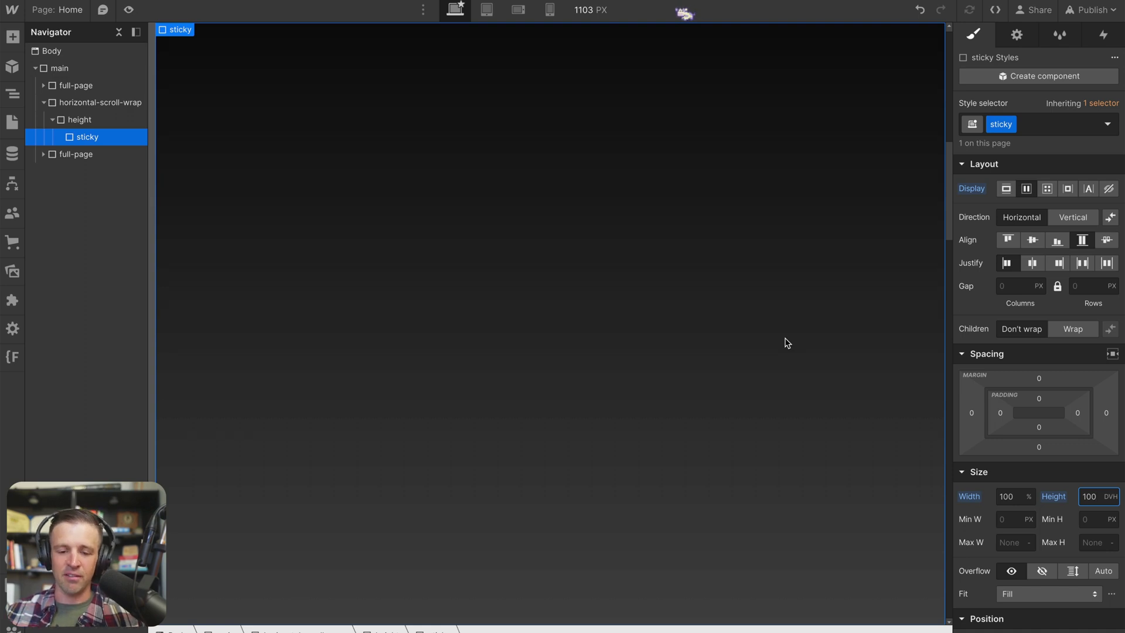
{"action": "scroll", "coordinate": [787, 343], "scroll_direction": "up", "scroll_amount": 1}
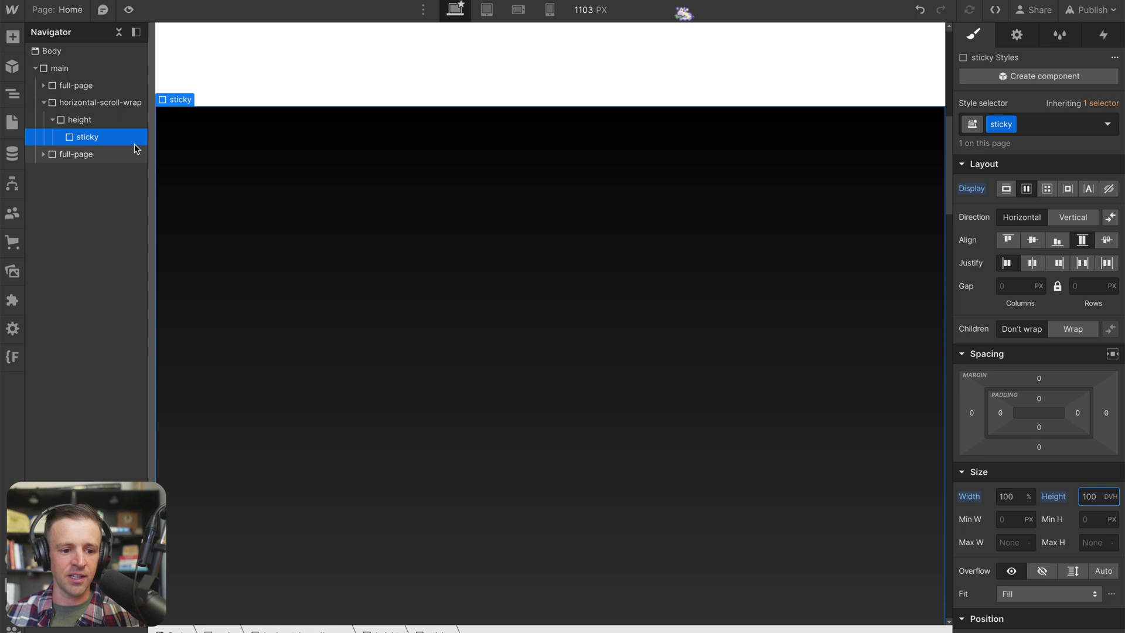
- Insert a Div Block inside sticky and give it the class 'mover'
{"action": "key", "text": "ctrl+e"}
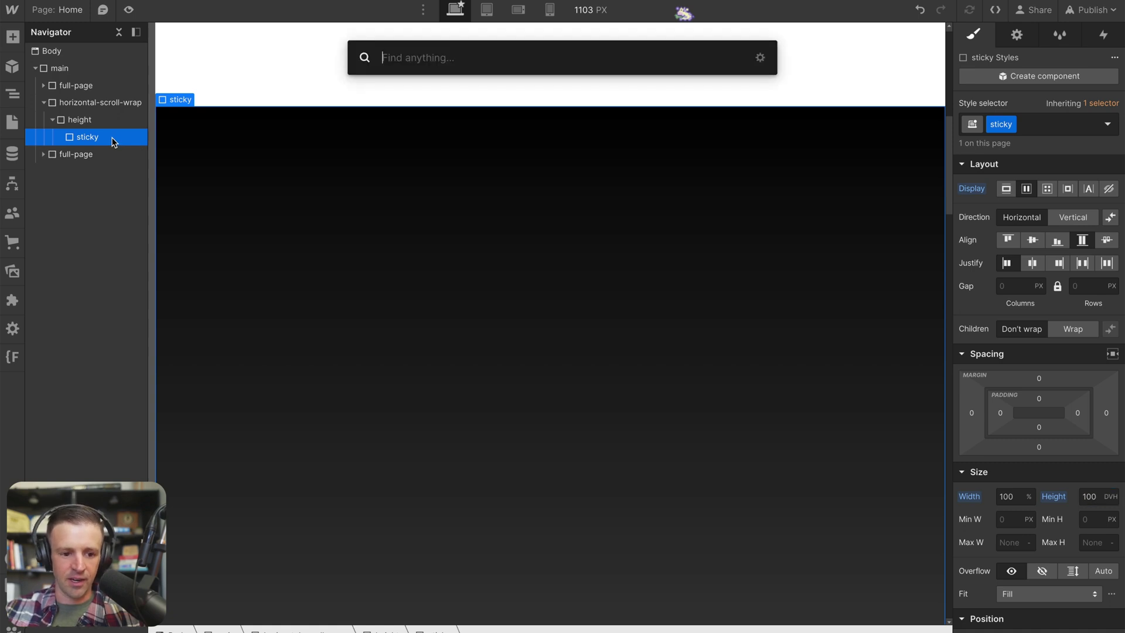
{"action": "type", "text": "di"}
{"action": "key", "text": "Return"}
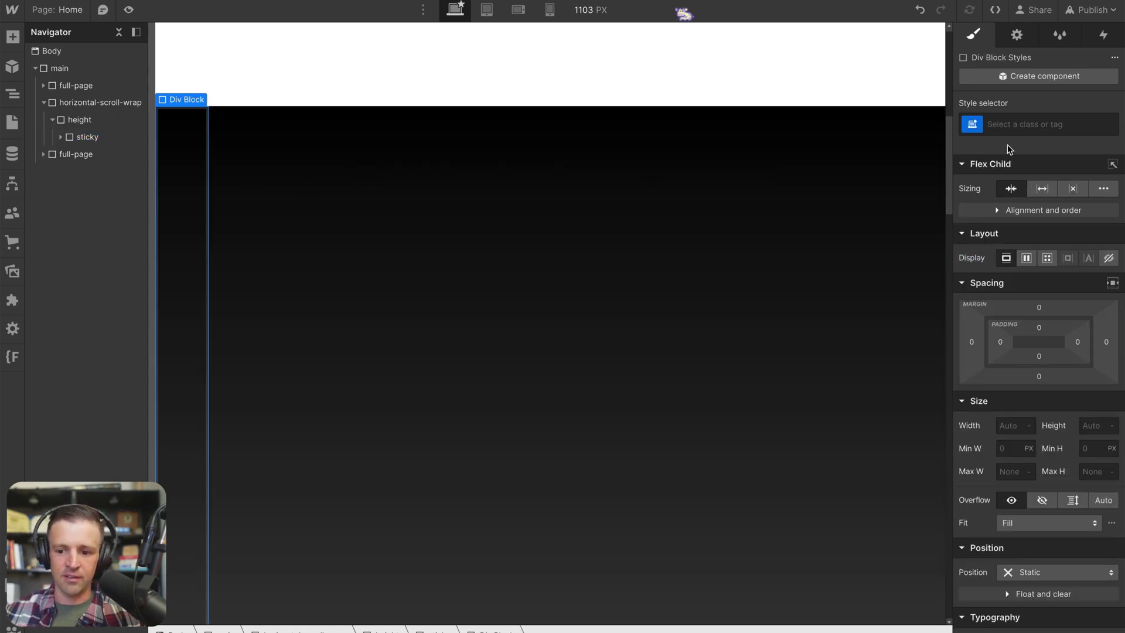
{"action": "left_click", "coordinate": [1010, 124]}
{"action": "type", "text": "mover"}
{"action": "key", "text": "Return"}
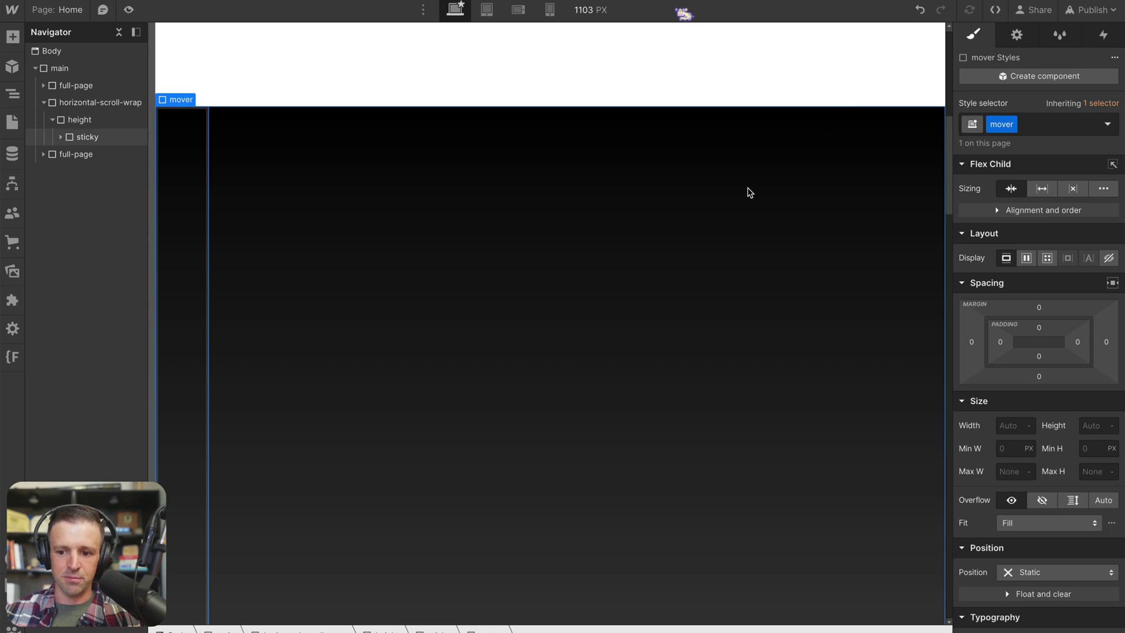
- Set mover's flex child sizing to Shrink if needed and its display to Flex
{"action": "scroll", "coordinate": [736, 188], "scroll_direction": "down", "scroll_amount": 1}
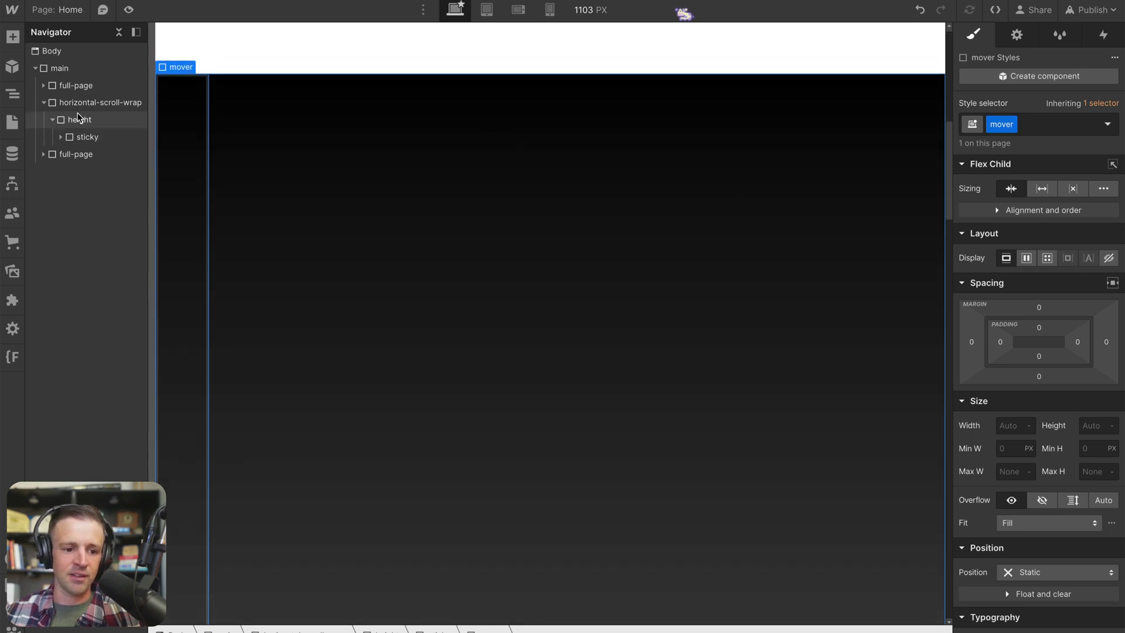
{"action": "left_click", "coordinate": [61, 137]}
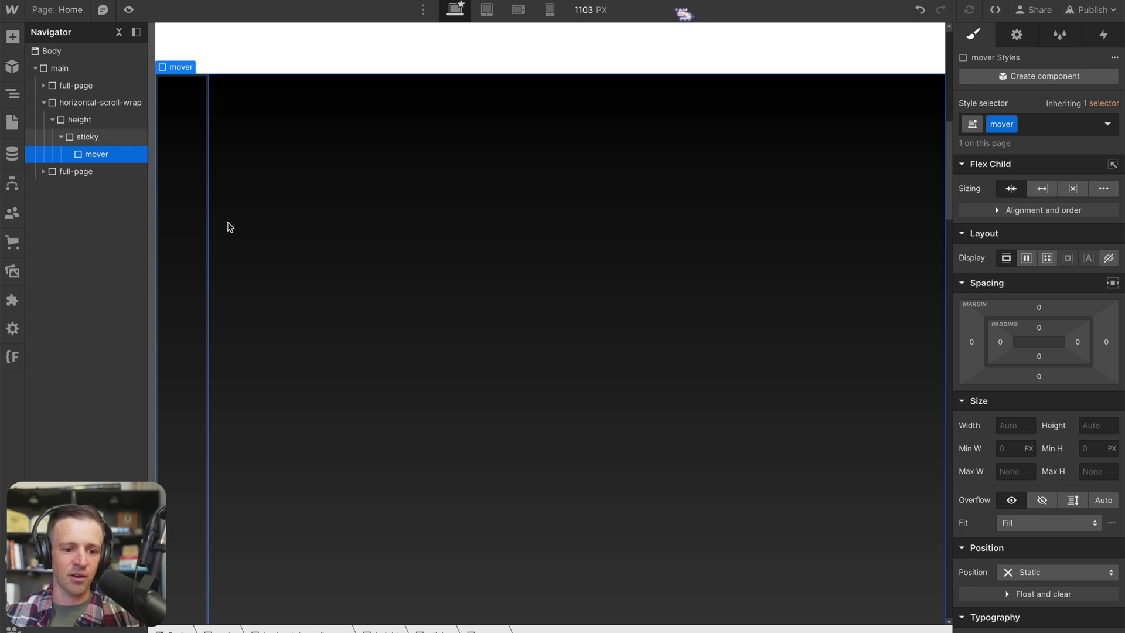
{"action": "scroll", "coordinate": [228, 226], "scroll_direction": "down", "scroll_amount": 1}
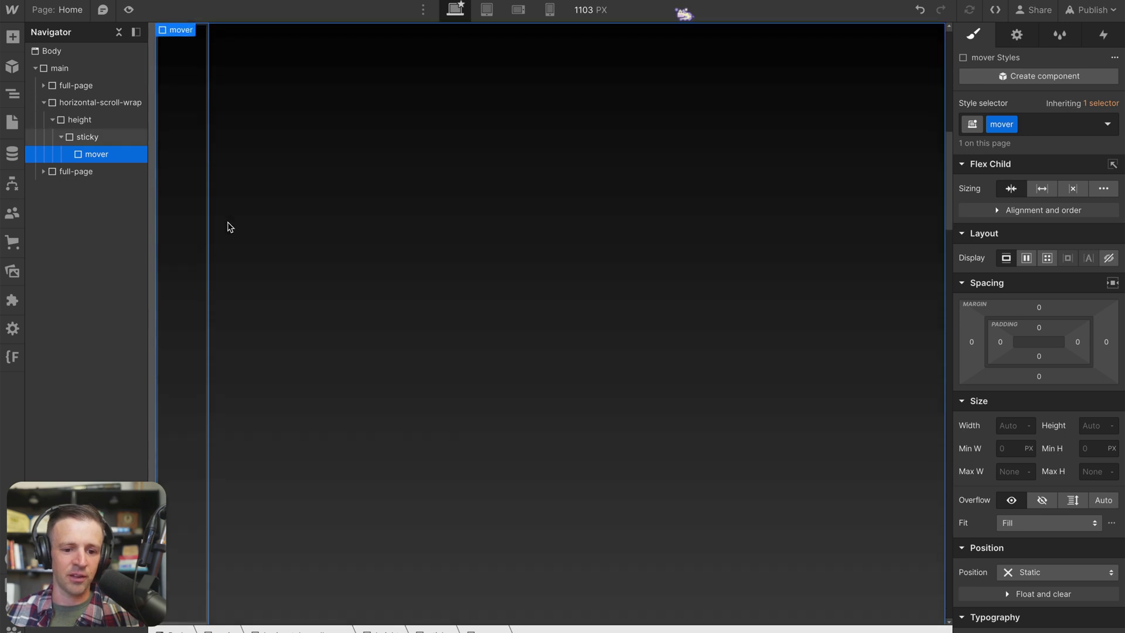
{"action": "left_click", "coordinate": [1011, 187]}
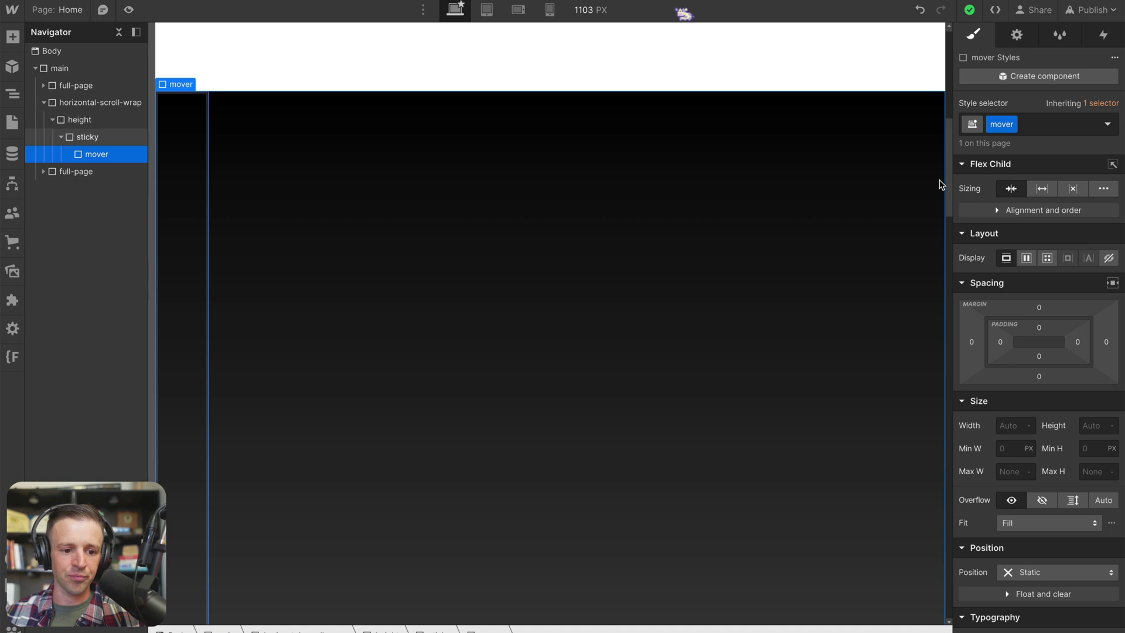
{"action": "left_click", "coordinate": [1026, 259]}
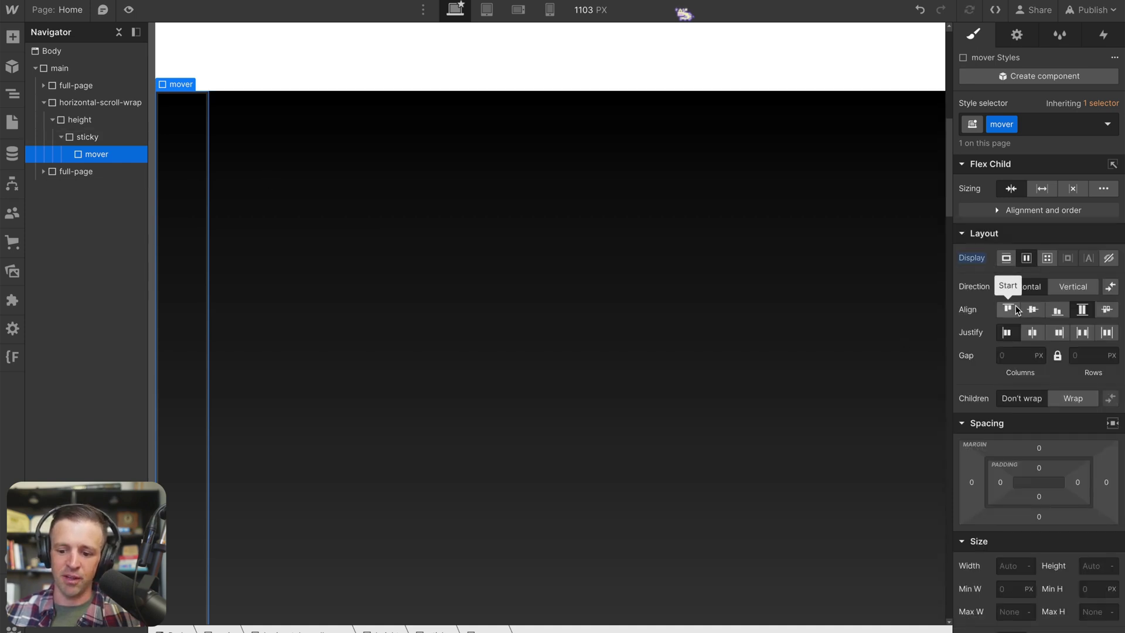
{"action": "scroll", "coordinate": [1015, 305], "scroll_direction": "down", "scroll_amount": 1}
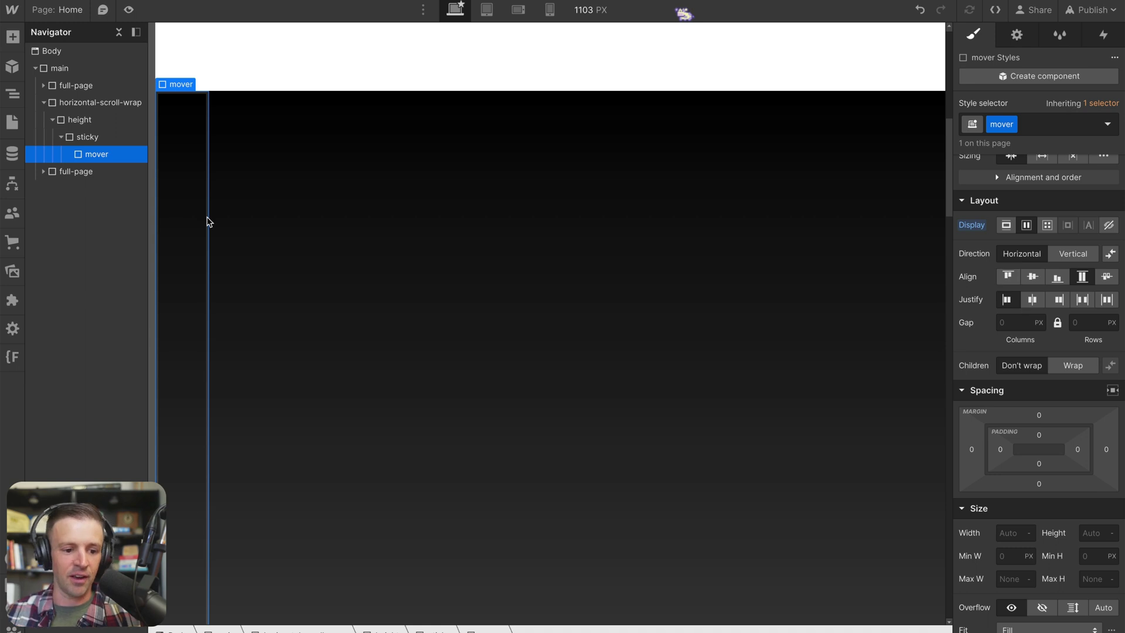
- Insert a Div Block inside mover, class it 'flex-offset', and set Display to Flex
{"action": "key", "text": "ctrl+e"}
{"action": "type", "text": "div"}
{"action": "key", "text": "Return"}
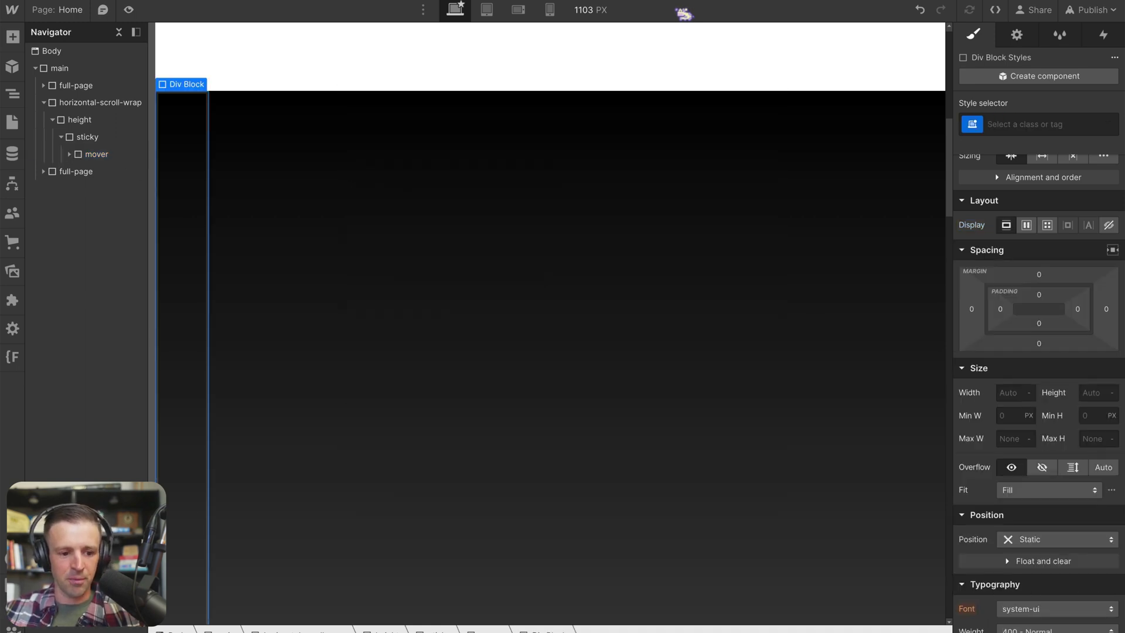
{"action": "key", "text": "ctrl+Return"}
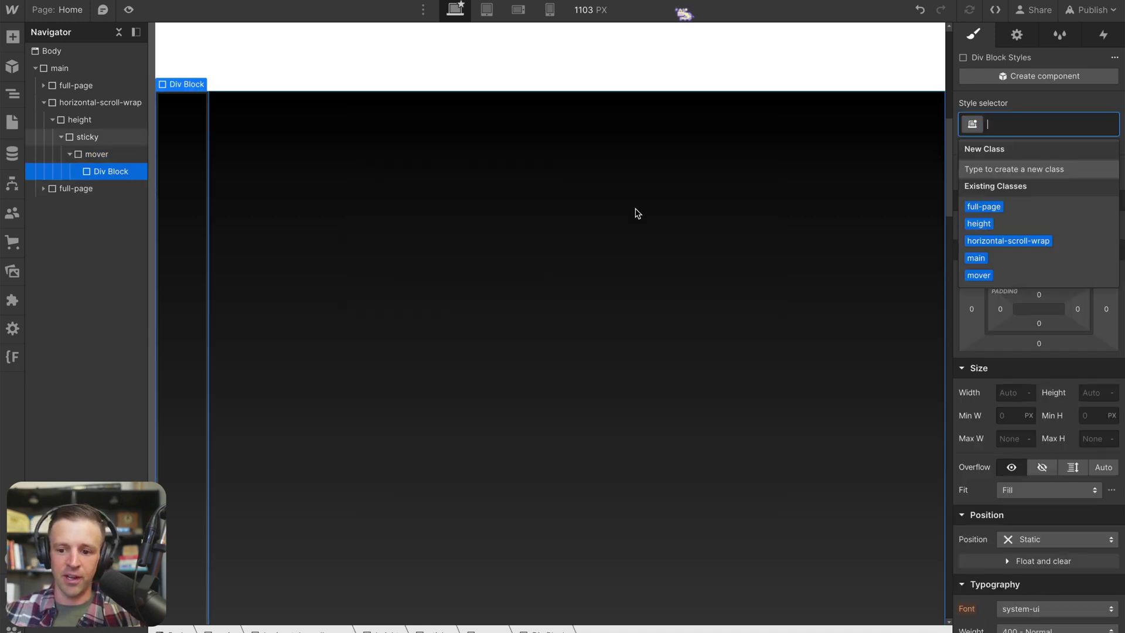
{"action": "type", "text": "flex-offset"}
{"action": "key", "text": "Return"}
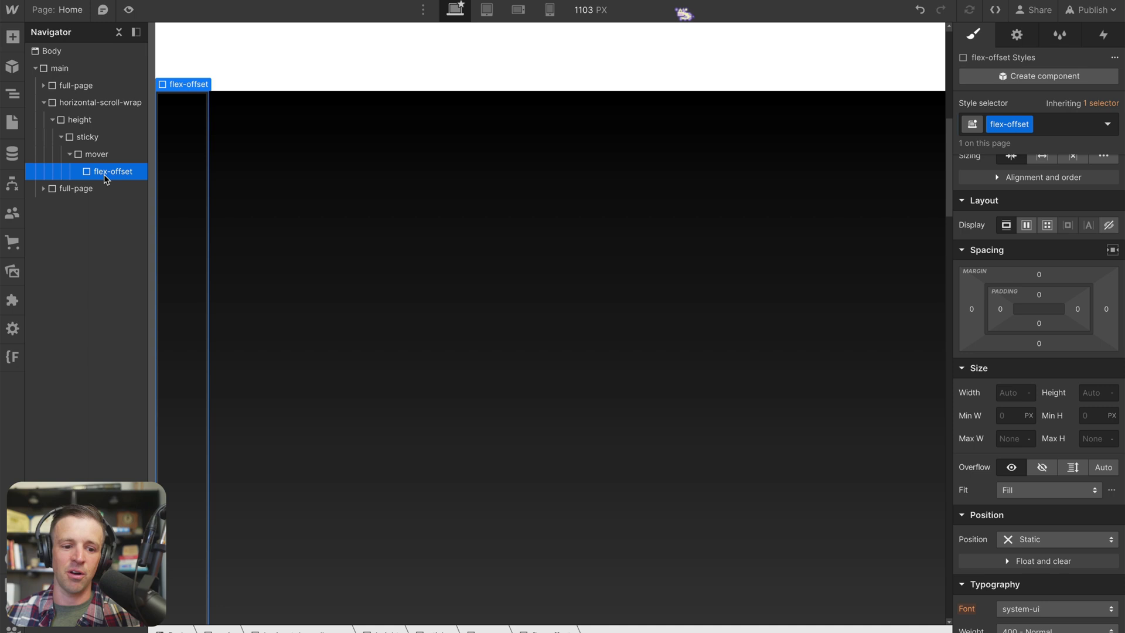
{"action": "left_click", "coordinate": [1025, 224]}
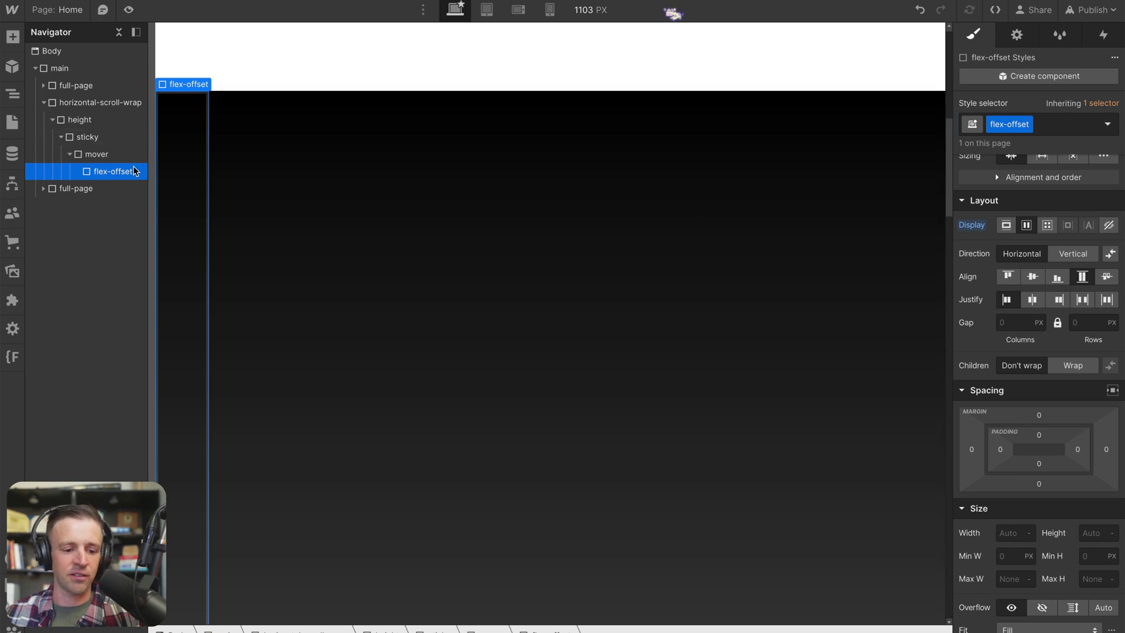
- Insert a Section inside flex-offset and apply the full-page class
{"action": "key", "text": "super+e"}
{"action": "type", "text": "s"}
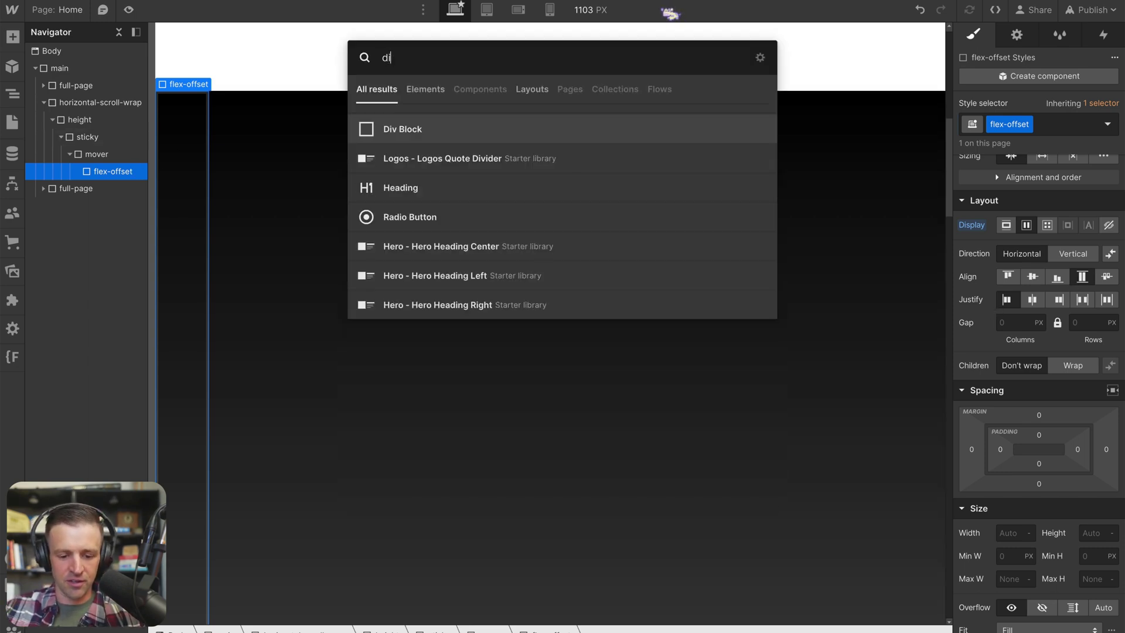
{"action": "key", "text": "BackSpace"}
{"action": "type", "text": "secti"}
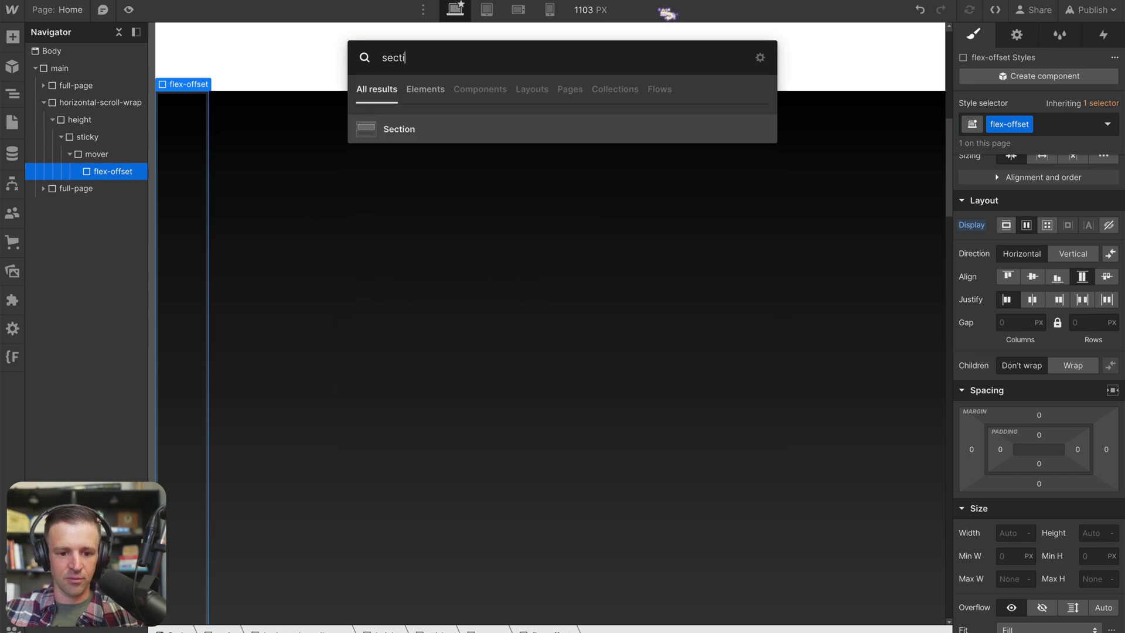
{"action": "key", "text": "Return"}
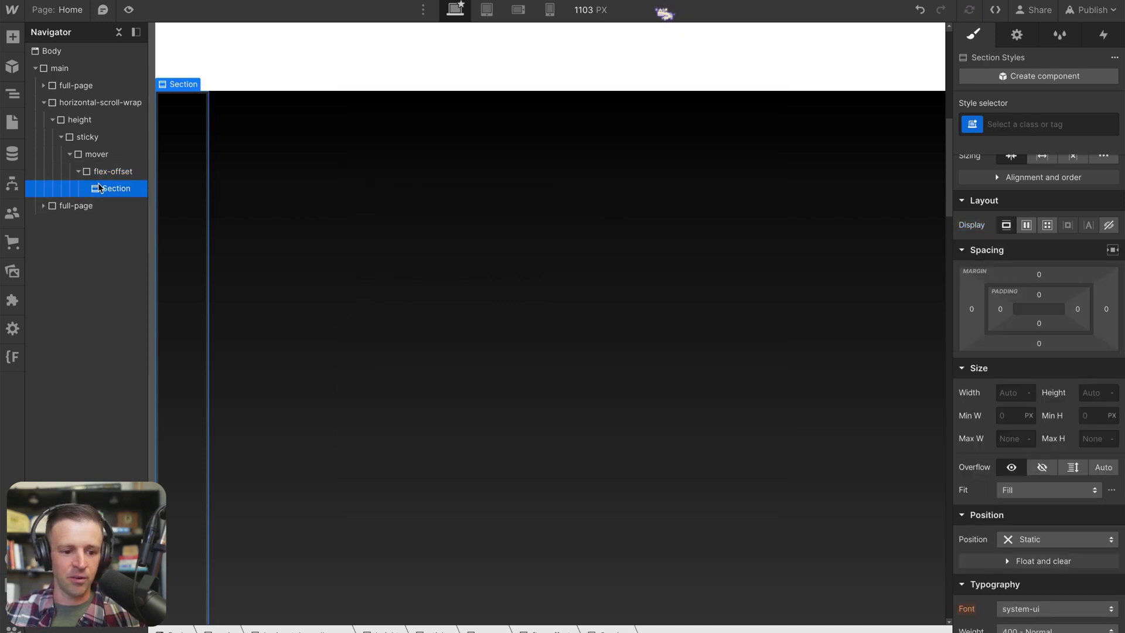
{"action": "left_click", "coordinate": [1065, 126]}
{"action": "type", "text": "full-"}
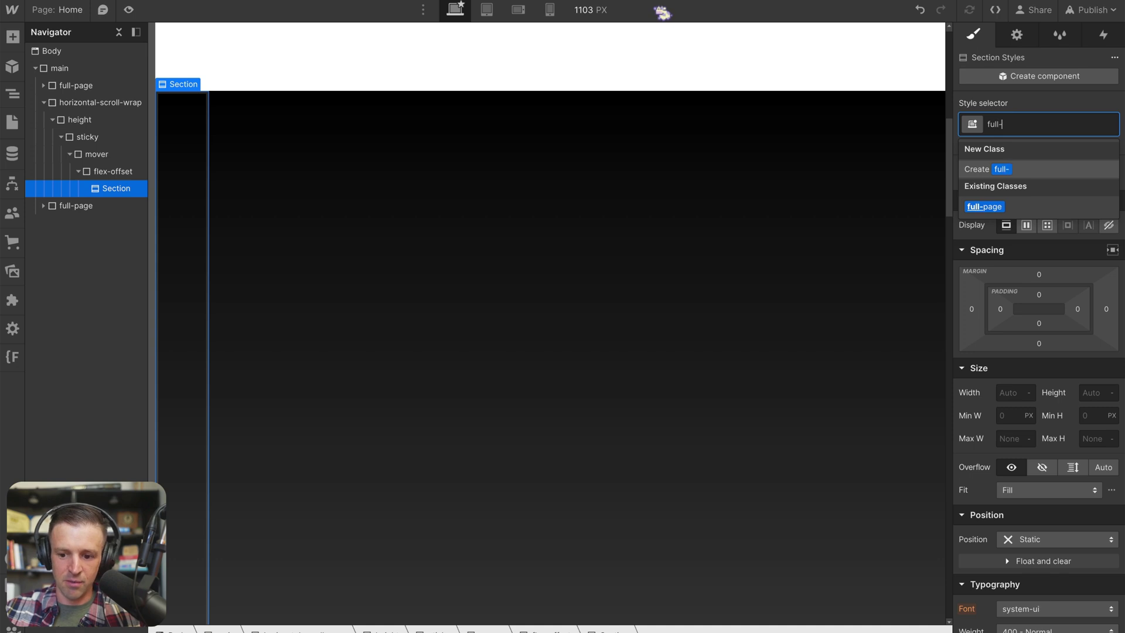
{"action": "left_click", "coordinate": [984, 206]}
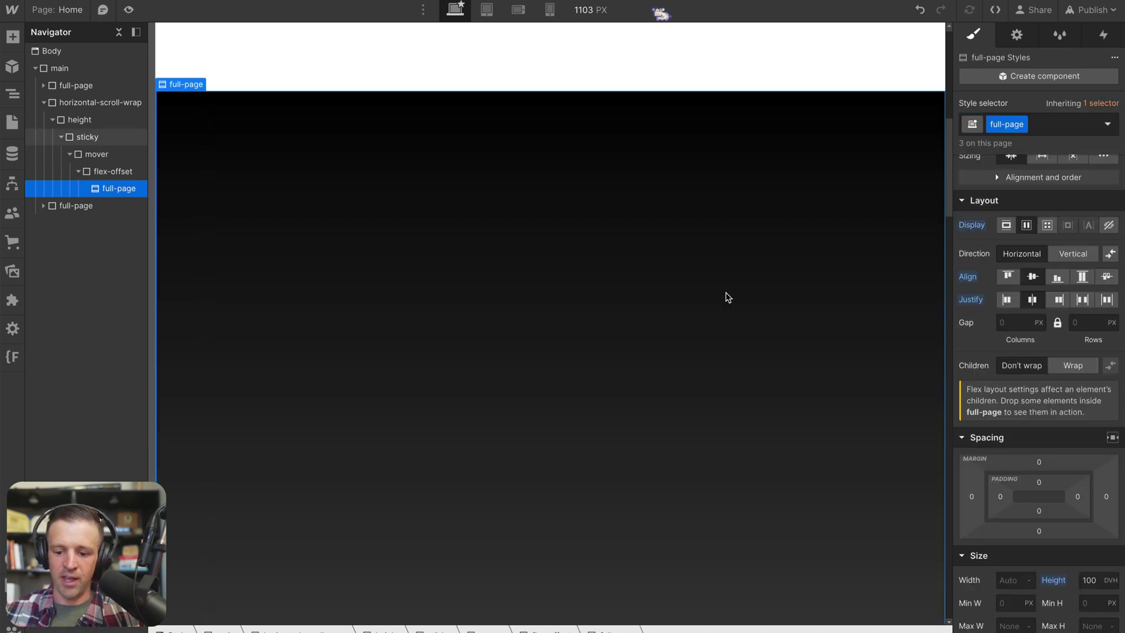
- Add the combo class 'is-horizontal-scroll-section' to the full-page section
{"action": "scroll", "coordinate": [1086, 440], "scroll_direction": "down", "scroll_amount": 2}
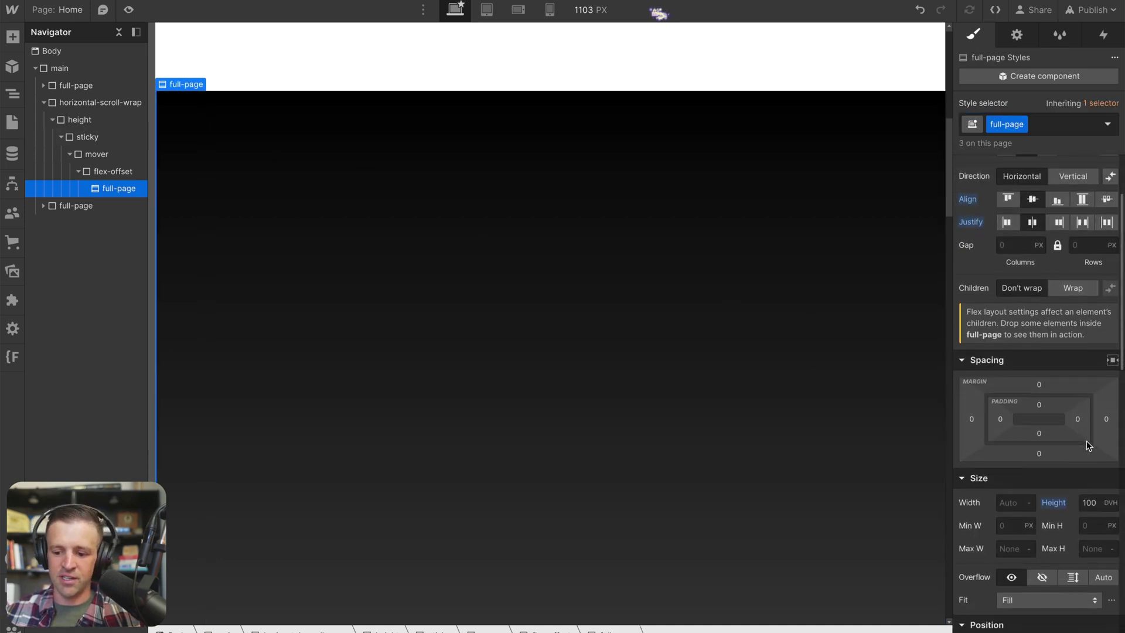
{"action": "scroll", "coordinate": [1093, 499], "scroll_direction": "up", "scroll_amount": 2}
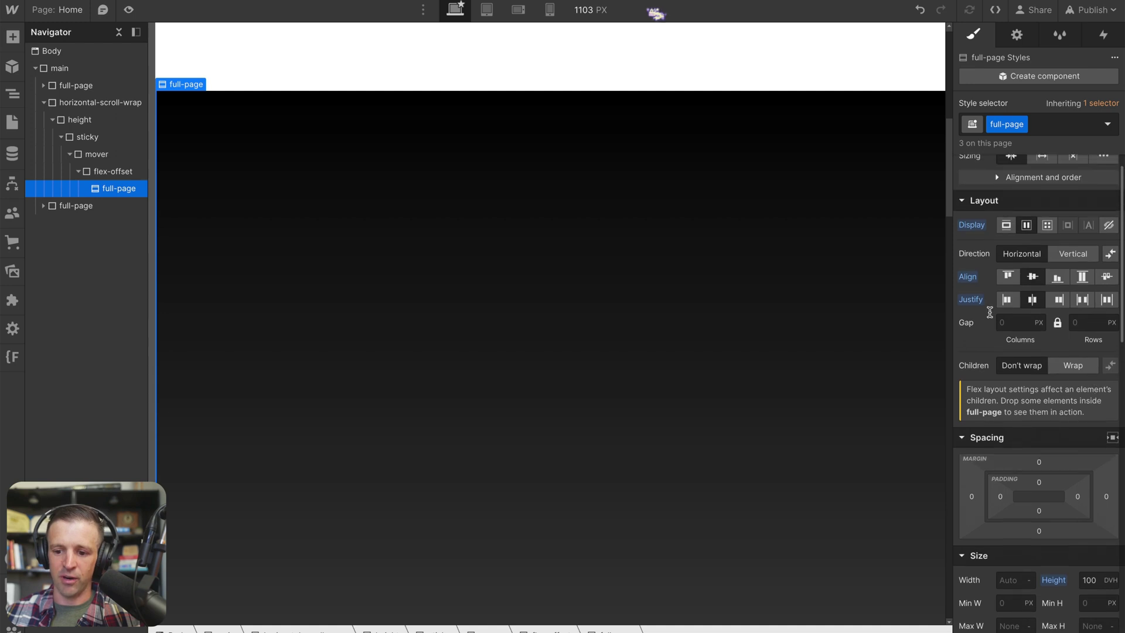
{"action": "scroll", "coordinate": [1027, 298], "scroll_direction": "down", "scroll_amount": 2}
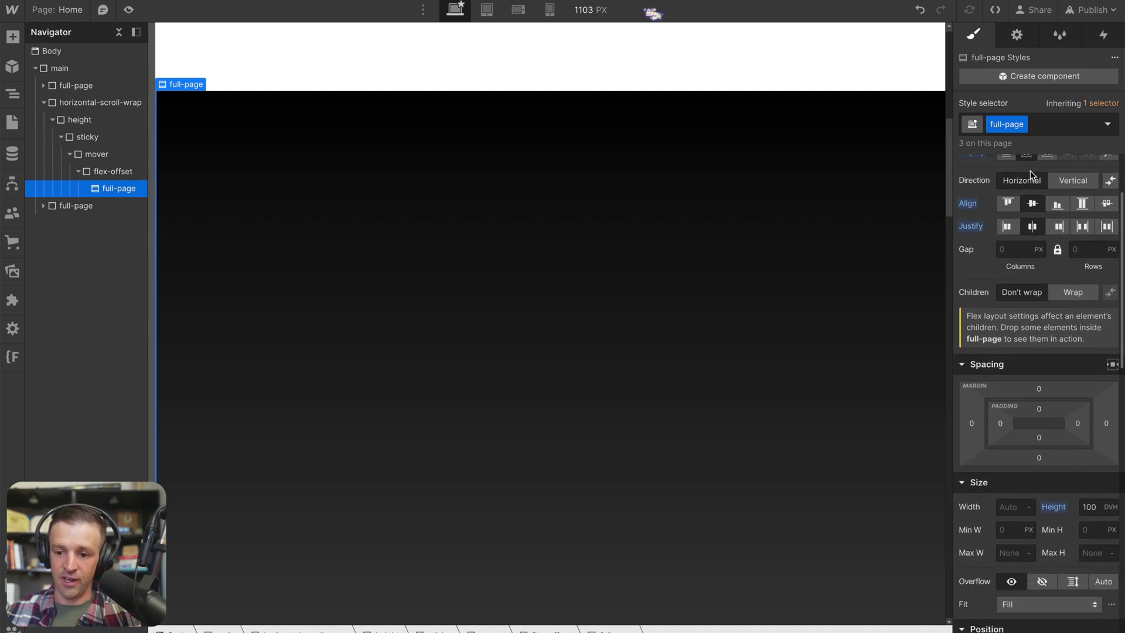
{"action": "left_click", "coordinate": [1040, 130]}
{"action": "type", "text": "is-"}
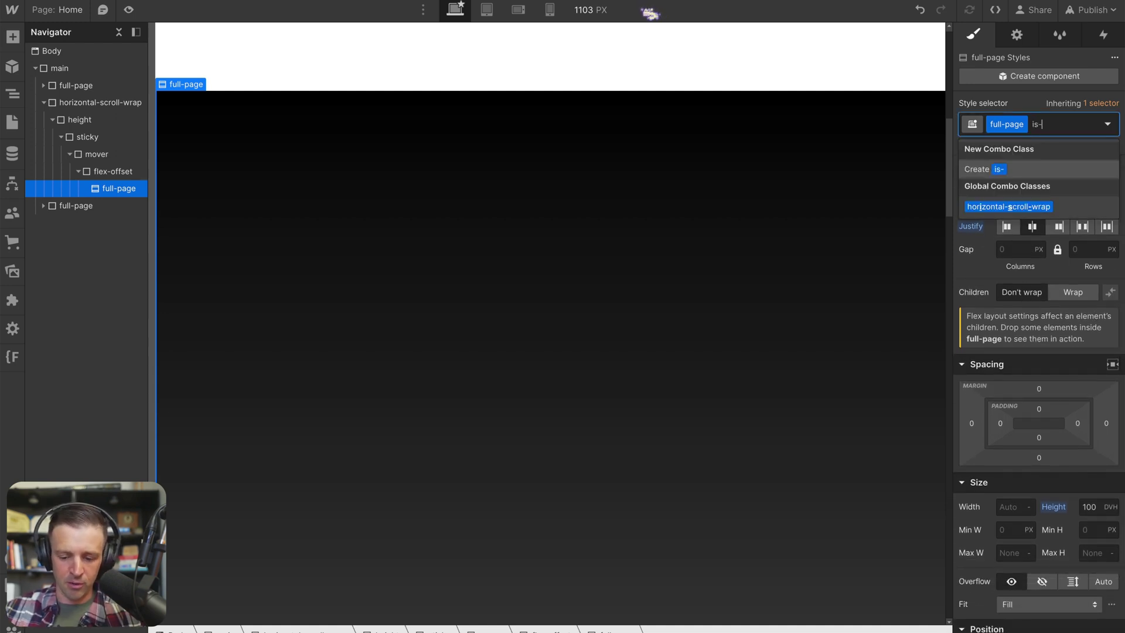
{"action": "type", "text": "horizontal"}
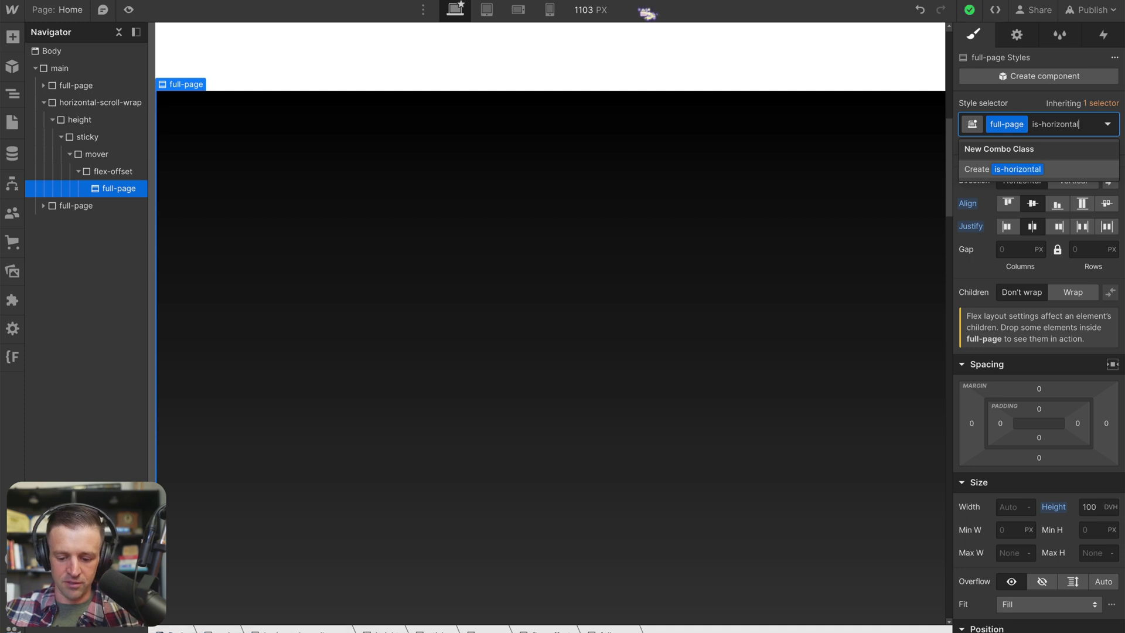
{"action": "type", "text": "-scroll-section"}
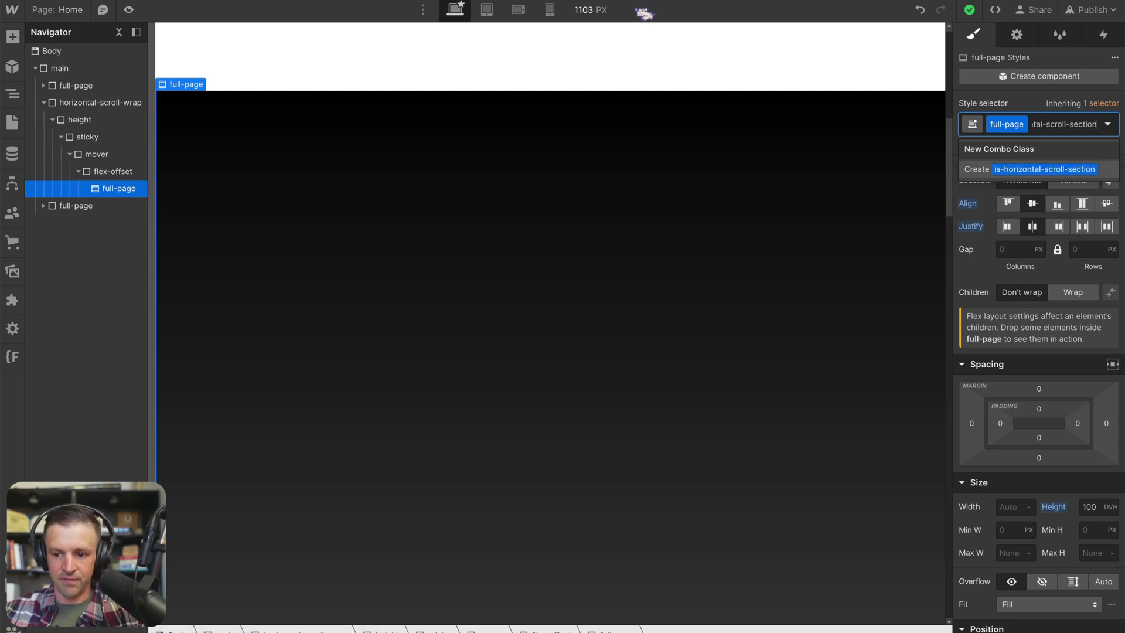
{"action": "key", "text": "Return"}
- Set the section's width to 100vw
{"action": "scroll", "coordinate": [623, 210], "scroll_direction": "down", "scroll_amount": 1}
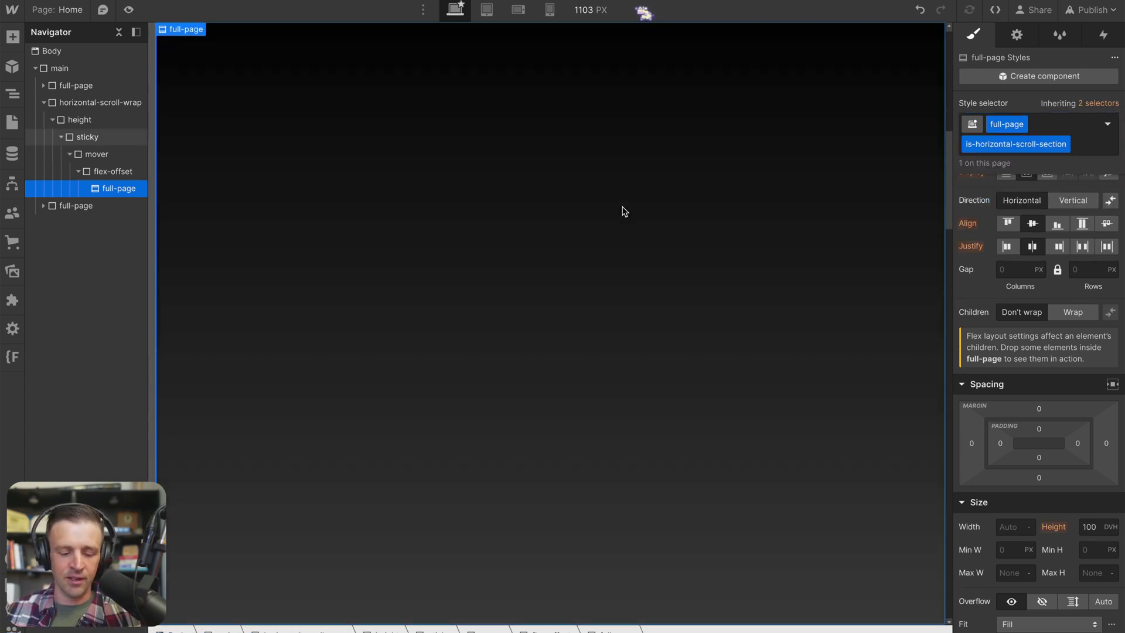
{"action": "left_click", "coordinate": [1010, 526]}
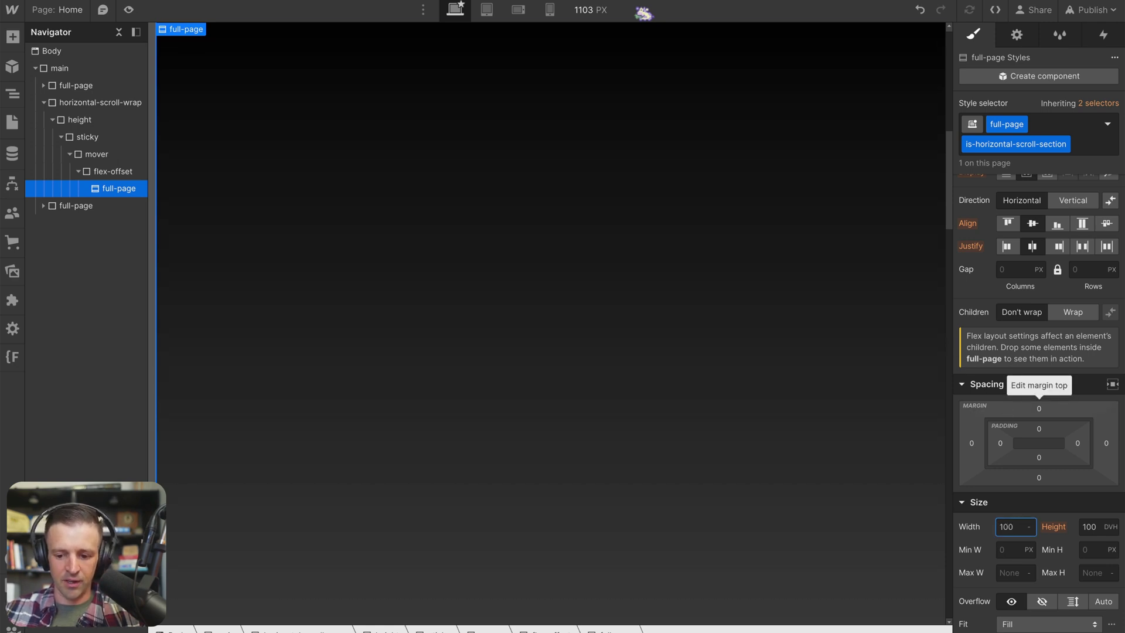
{"action": "type", "text": "100vw"}
{"action": "key", "text": "Return"}
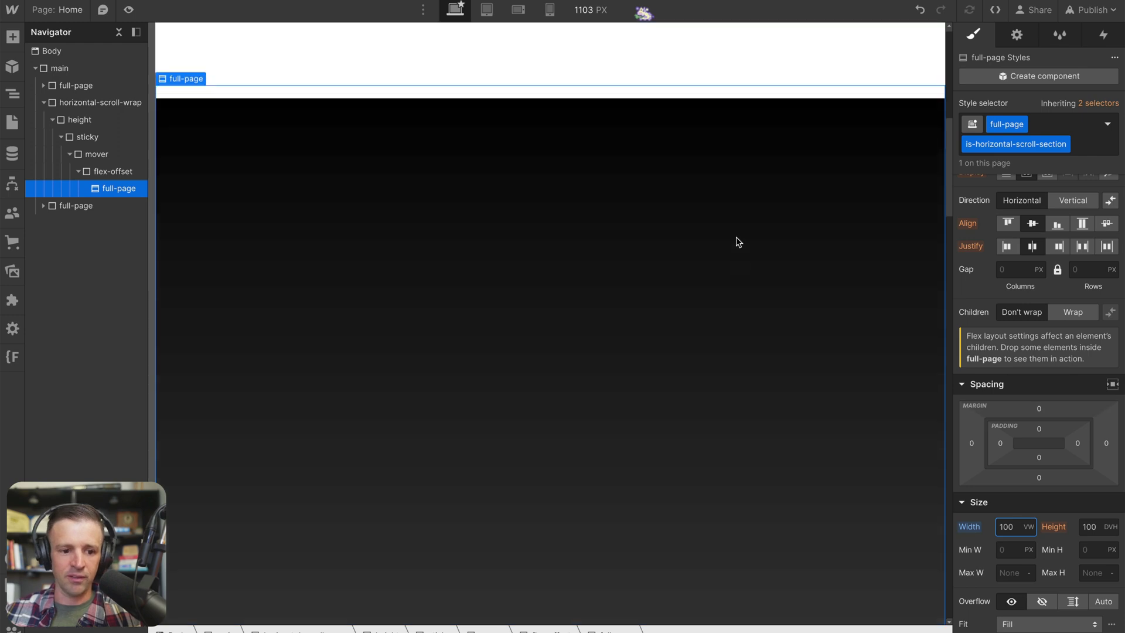
{"action": "scroll", "coordinate": [738, 241], "scroll_direction": "up", "scroll_amount": 1}
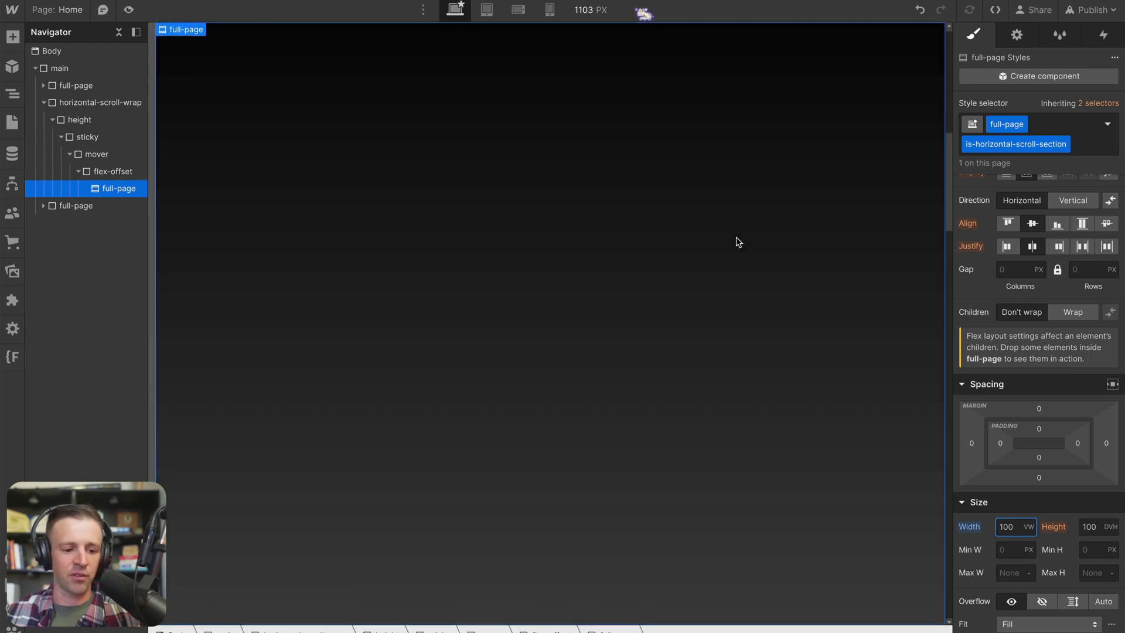
{"action": "scroll", "coordinate": [702, 235], "scroll_direction": "up", "scroll_amount": 2}
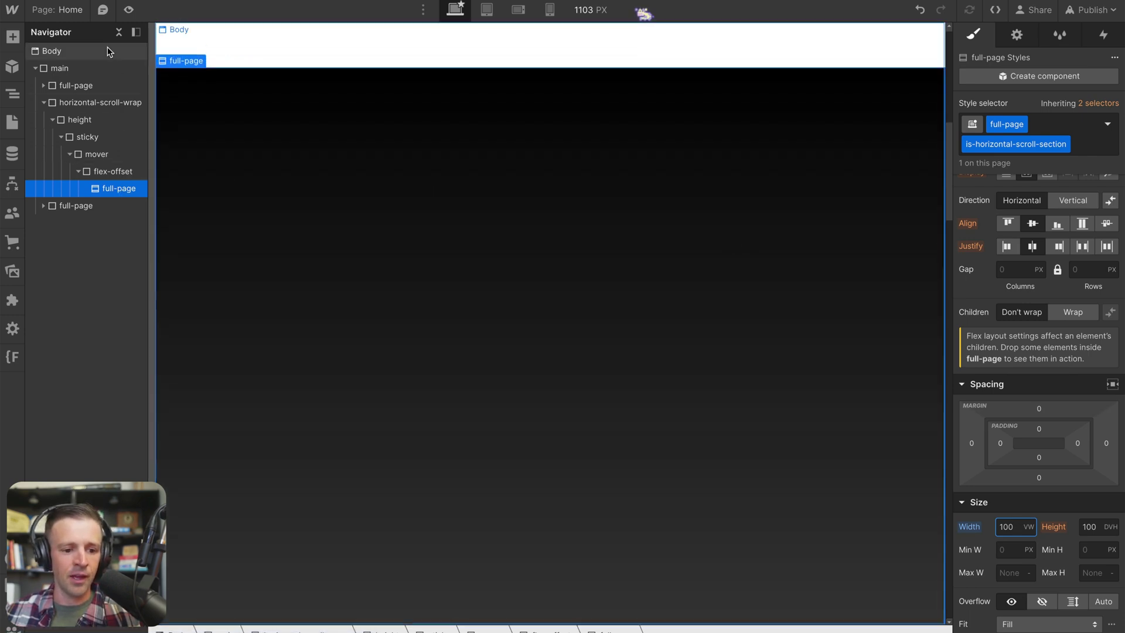
- Place an H2 heading reading 'Section' inside the full-page section
{"action": "left_click", "coordinate": [12, 36]}
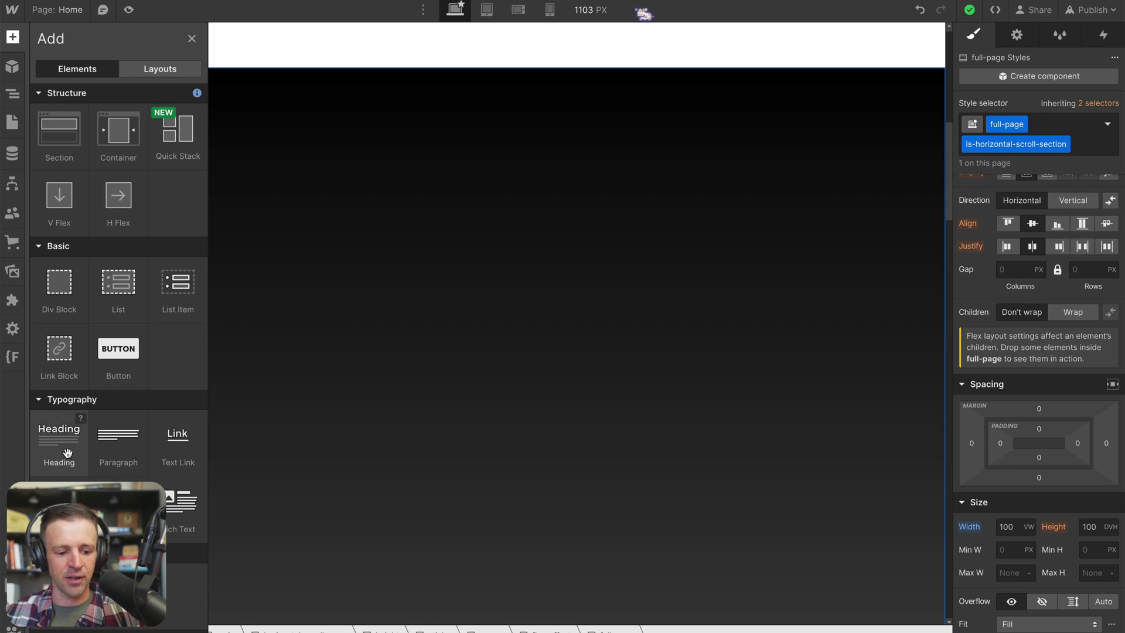
{"action": "left_click_drag", "start_coordinate": [67, 453], "coordinate": [548, 384]}
{"action": "left_click", "coordinate": [546, 432]}
{"action": "double_click", "coordinate": [556, 373]}
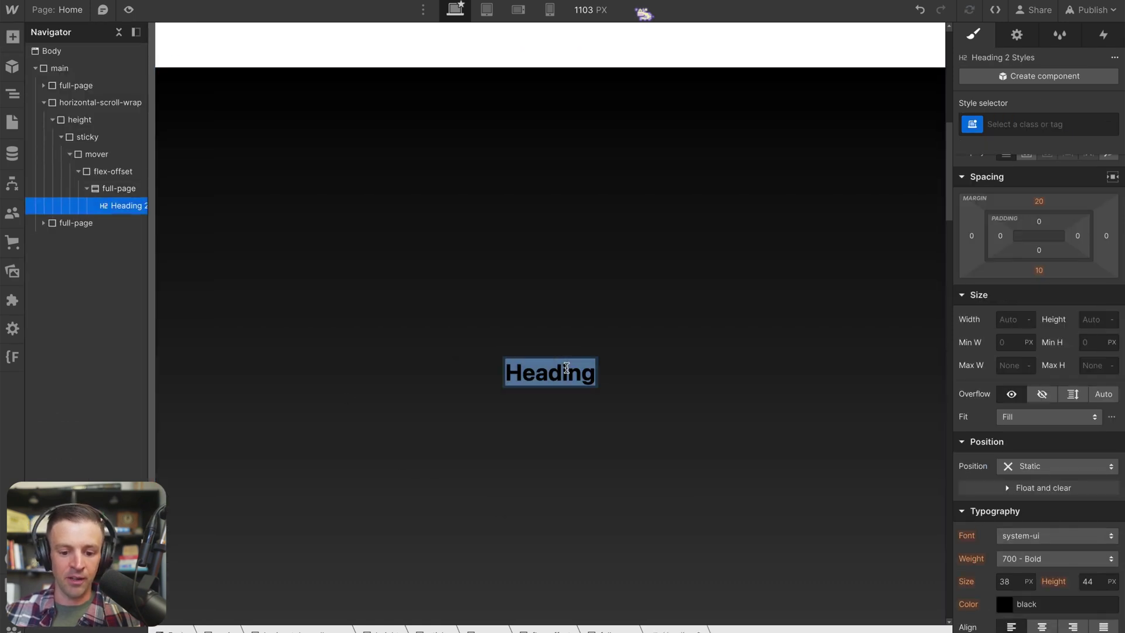
{"action": "type", "text": "Section"}
{"action": "key", "text": "Escape"}
- Select the full-page section and scroll through the horizontal row of sections
{"action": "left_click", "coordinate": [98, 190]}
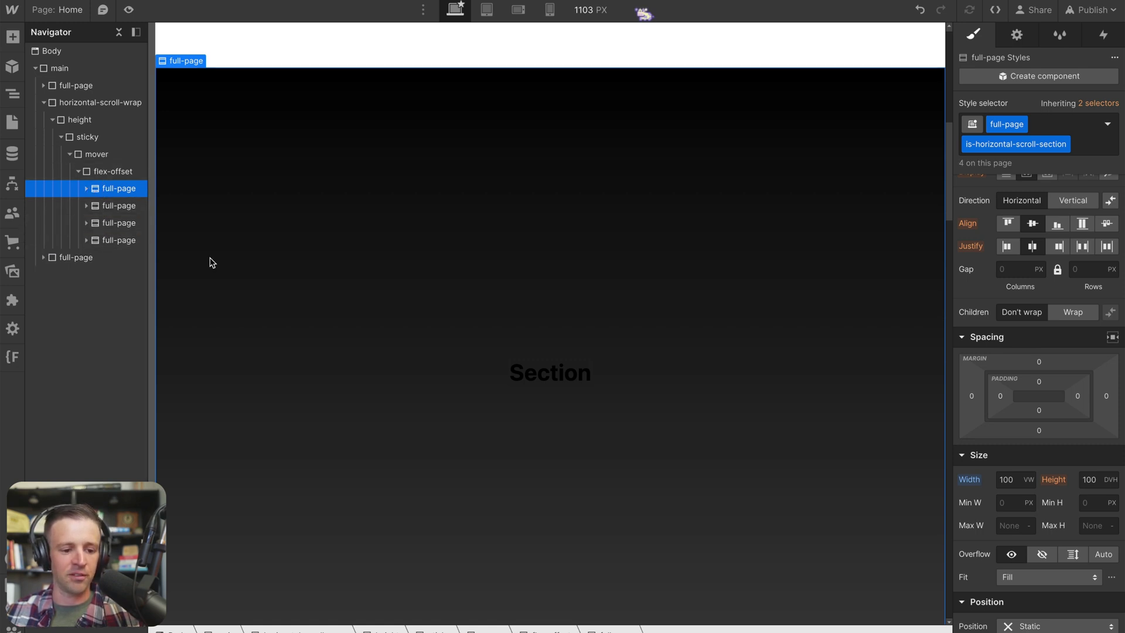
{"action": "scroll", "coordinate": [343, 272], "scroll_direction": "down", "scroll_amount": 5}
{"action": "scroll", "coordinate": [343, 273], "scroll_direction": "down", "scroll_amount": 5}
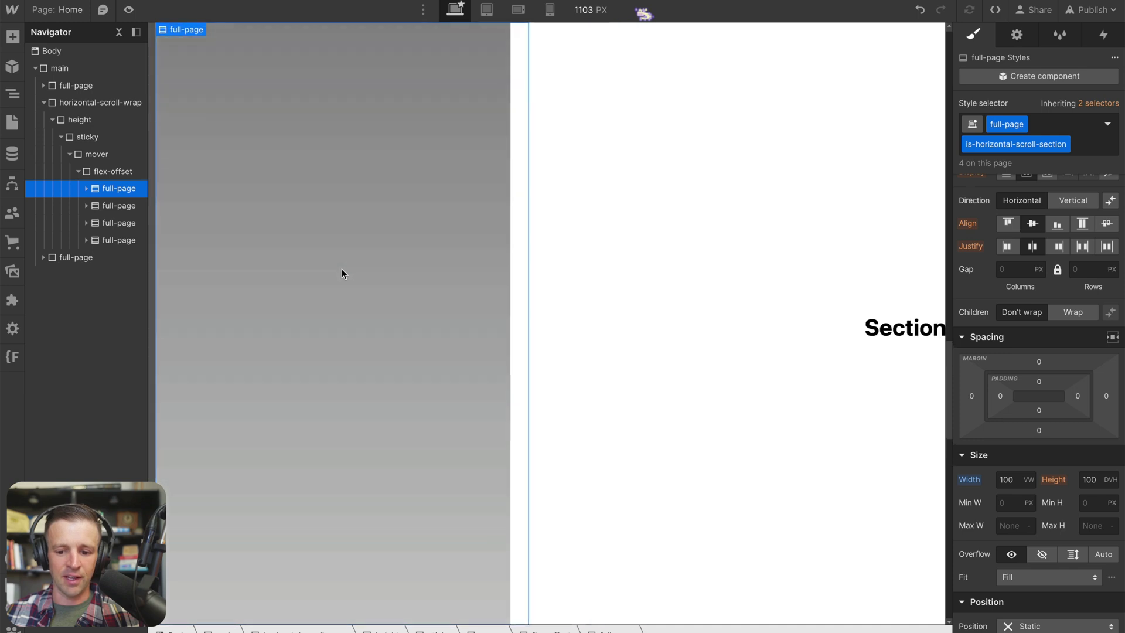
{"action": "scroll", "coordinate": [343, 274], "scroll_direction": "up", "scroll_amount": 2}
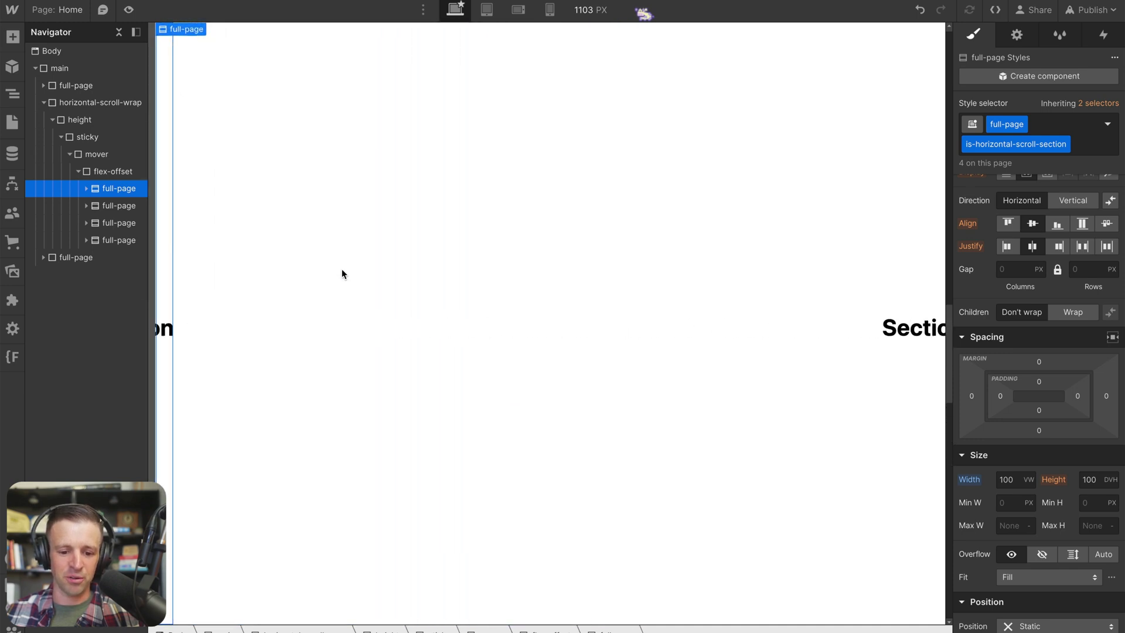
{"action": "scroll", "coordinate": [342, 273], "scroll_direction": "up", "scroll_amount": 5}
{"action": "scroll", "coordinate": [343, 274], "scroll_direction": "down", "scroll_amount": 1}
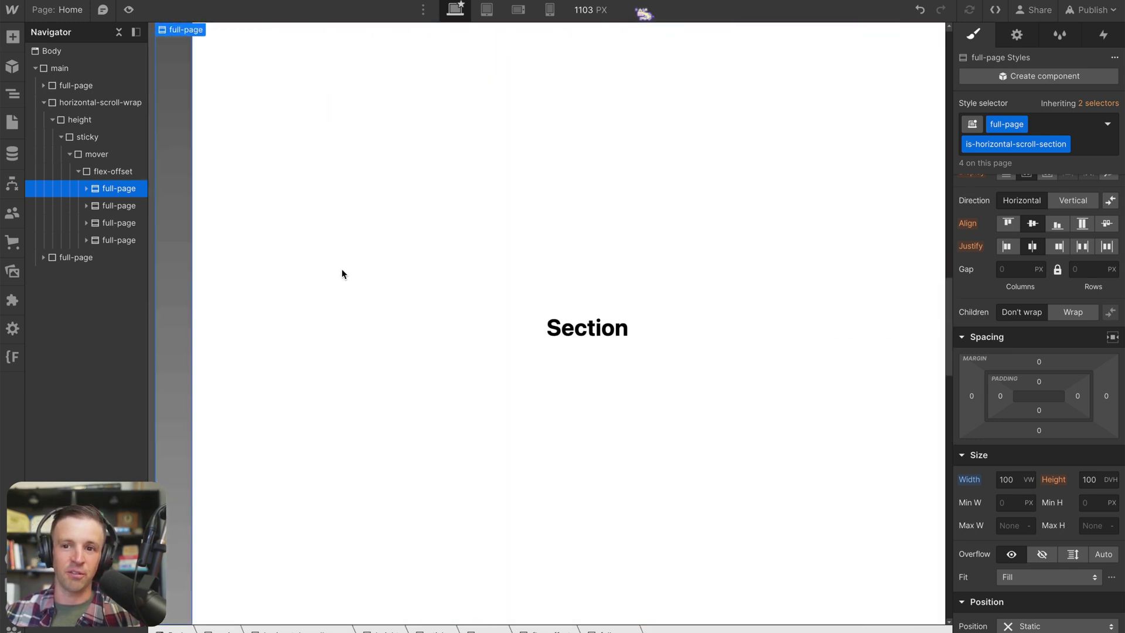
{"action": "scroll", "coordinate": [342, 273], "scroll_direction": "up", "scroll_amount": 2}
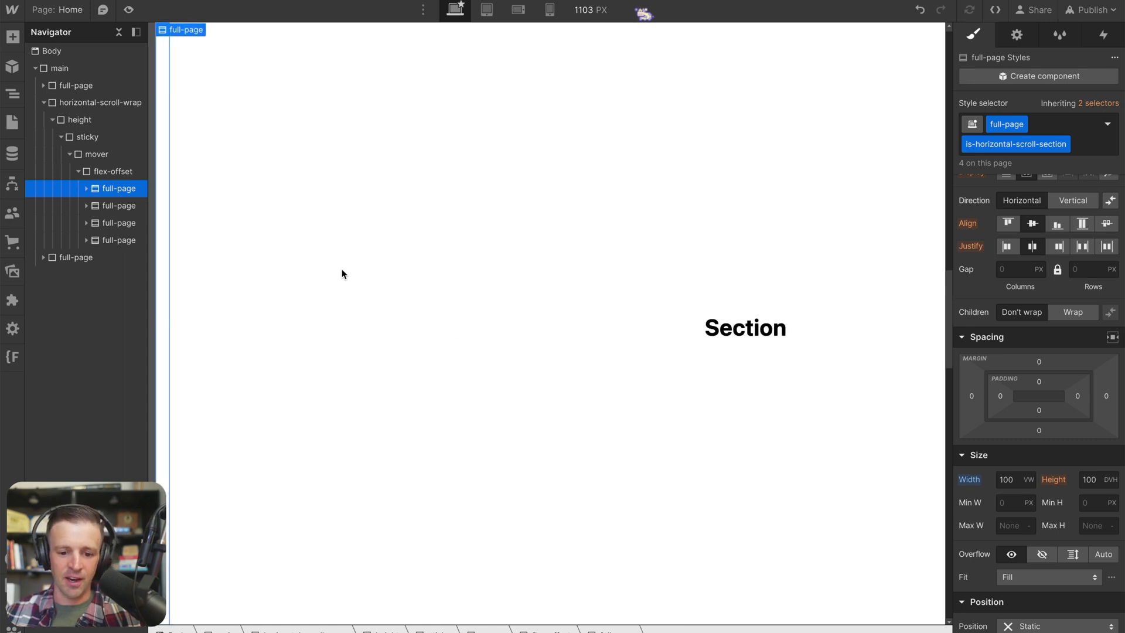
{"action": "scroll", "coordinate": [342, 274], "scroll_direction": "down", "scroll_amount": 6}
{"action": "scroll", "coordinate": [343, 274], "scroll_direction": "down", "scroll_amount": 4}
{"action": "right_click", "coordinate": [342, 272]}
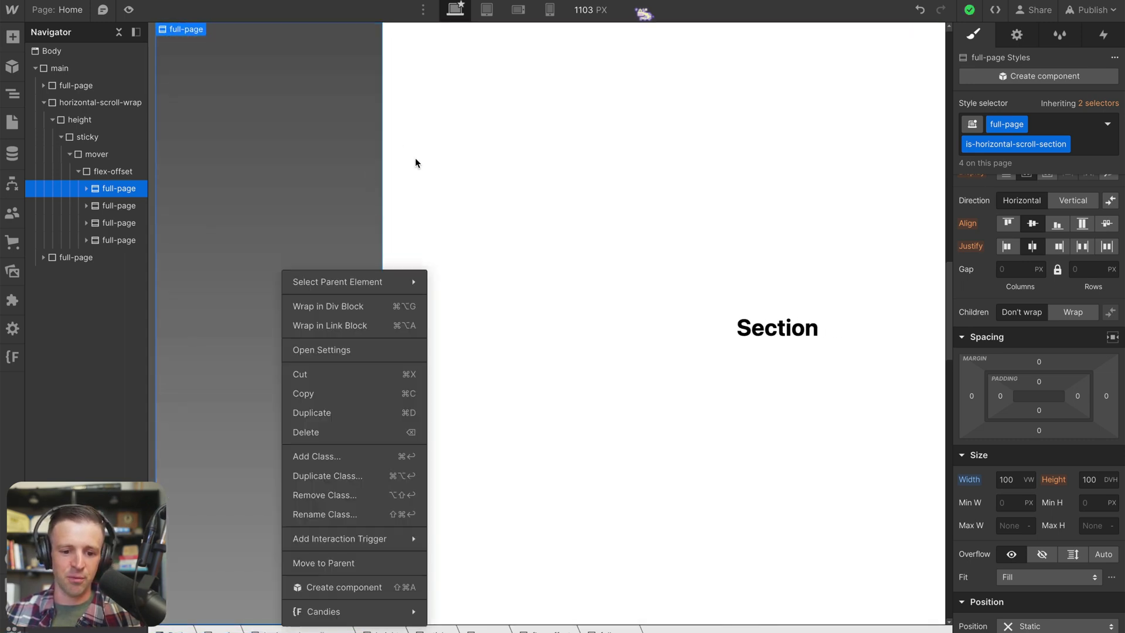
{"action": "key", "text": "Escape"}
{"action": "scroll", "coordinate": [498, 214], "scroll_direction": "up", "scroll_amount": 10}
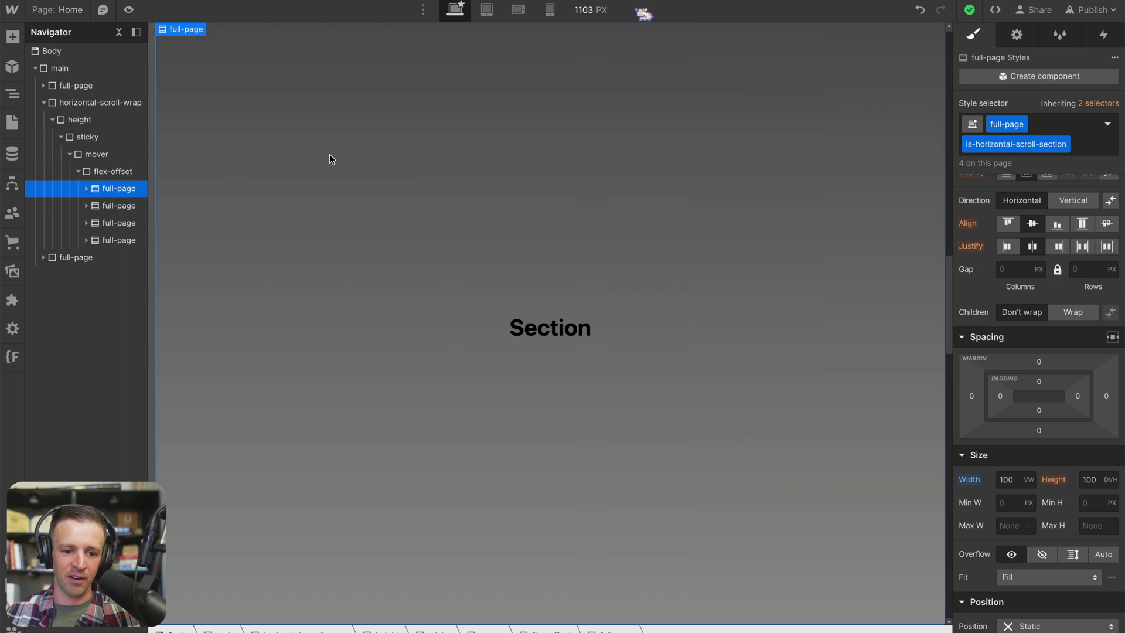
- Set Overflow to Hidden on the height wrapper
{"action": "left_click", "coordinate": [88, 137]}
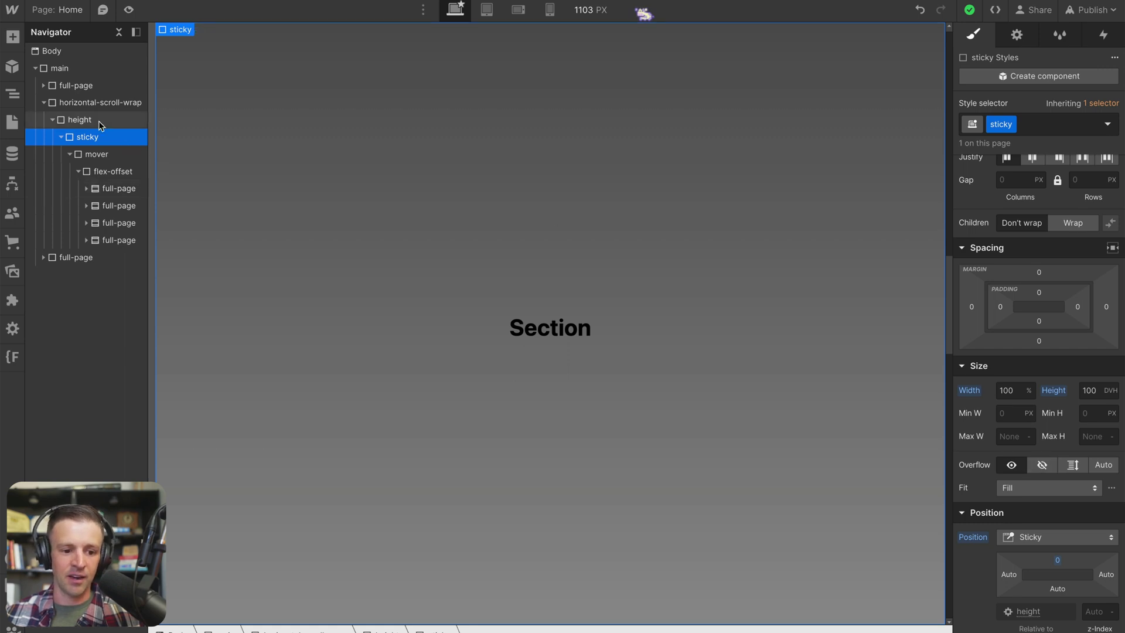
{"action": "left_click", "coordinate": [79, 120]}
{"action": "left_click", "coordinate": [1042, 324]}
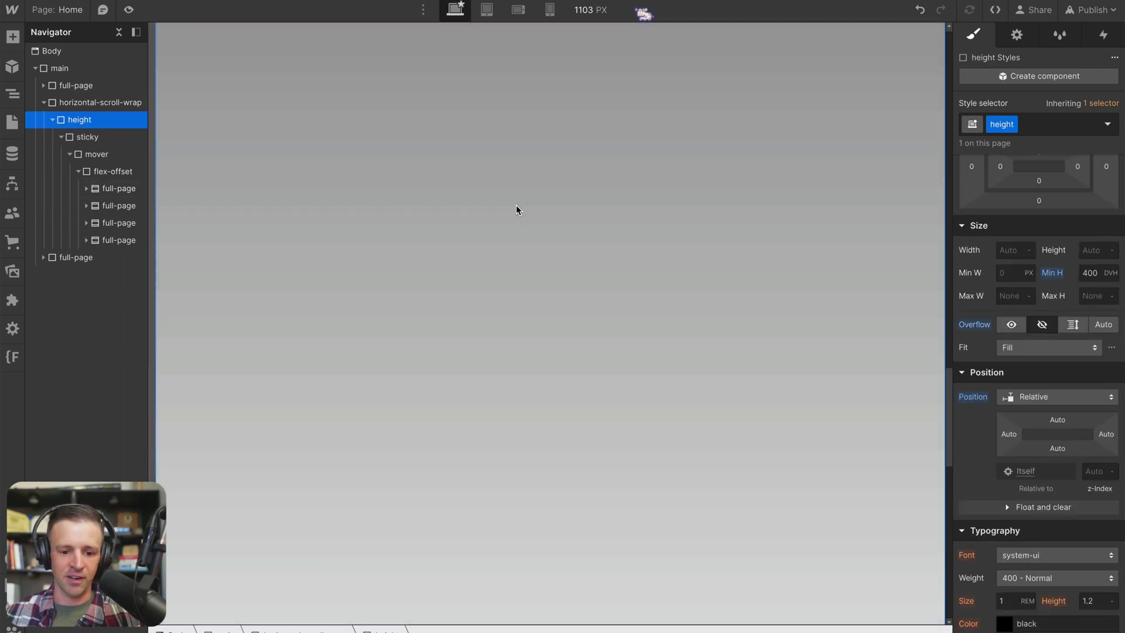
{"action": "scroll", "coordinate": [516, 210], "scroll_direction": "down", "scroll_amount": 8}
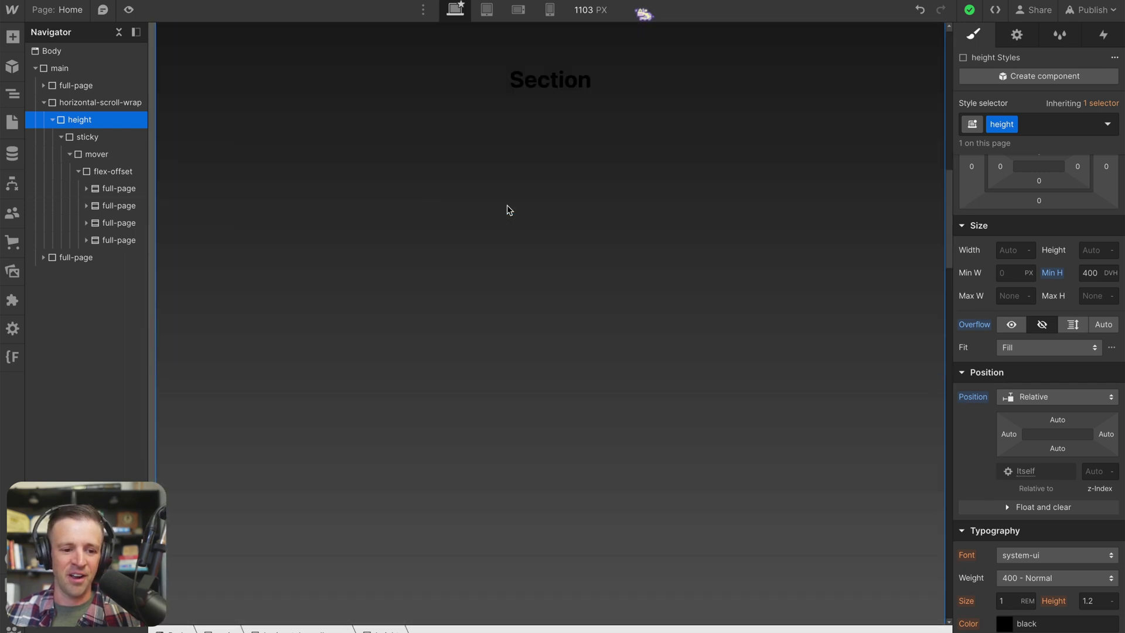
- Set Overflow to Hidden on the sticky wrapper
{"action": "left_click", "coordinate": [87, 136]}
{"action": "left_click", "coordinate": [80, 119]}
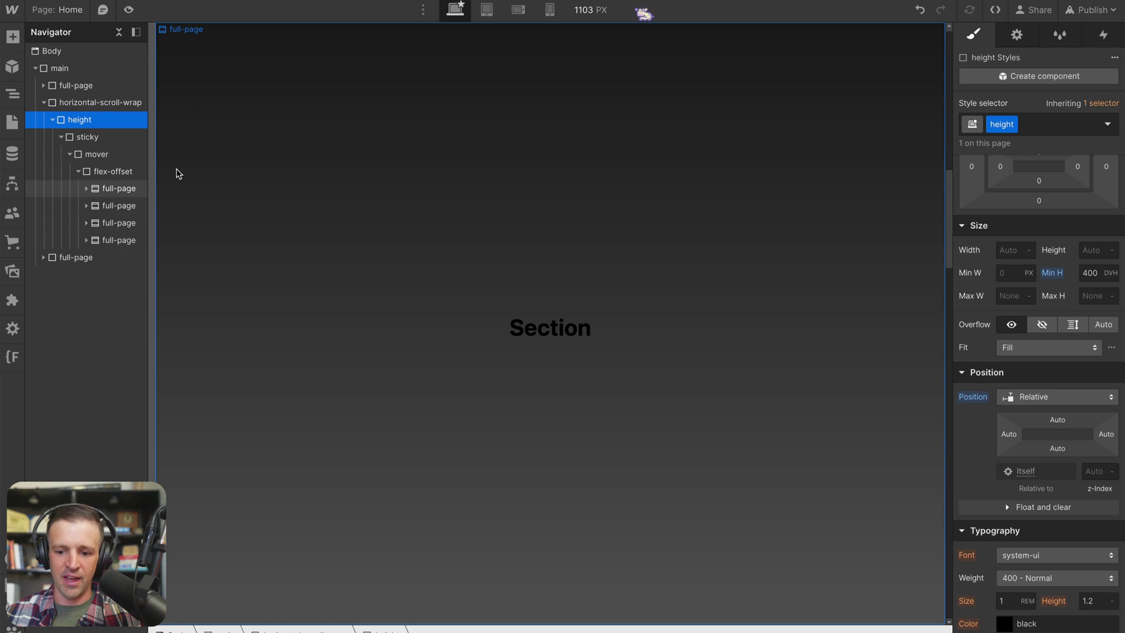
{"action": "left_click", "coordinate": [108, 138]}
{"action": "scroll", "coordinate": [1048, 275], "scroll_direction": "up", "scroll_amount": 2}
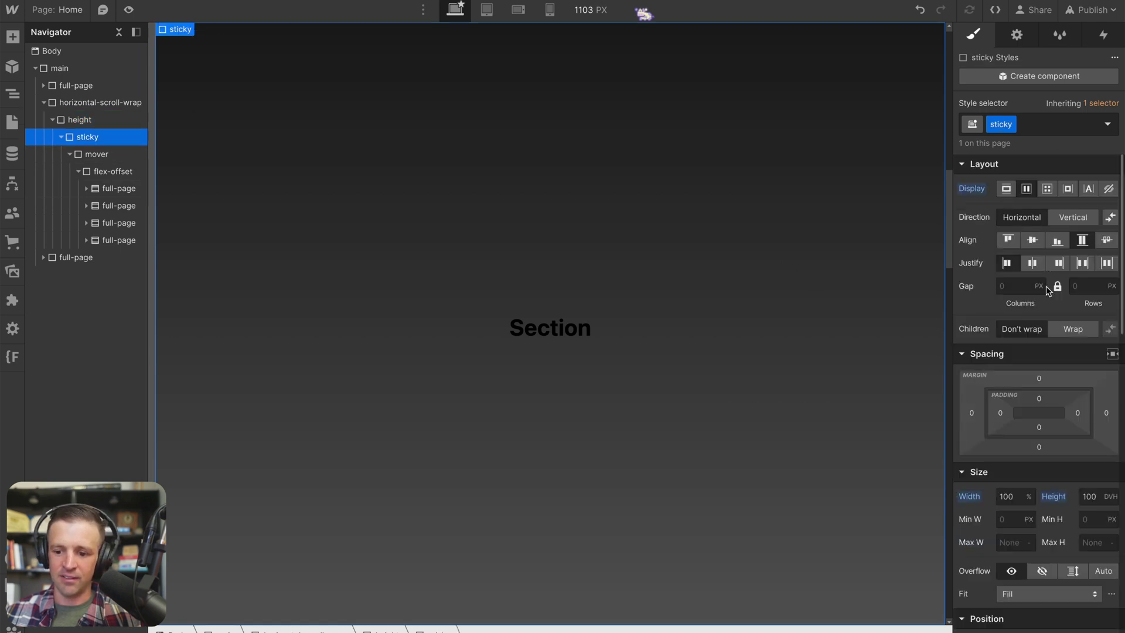
{"action": "scroll", "coordinate": [1042, 491], "scroll_direction": "down", "scroll_amount": 2}
{"action": "left_click", "coordinate": [1042, 443]}
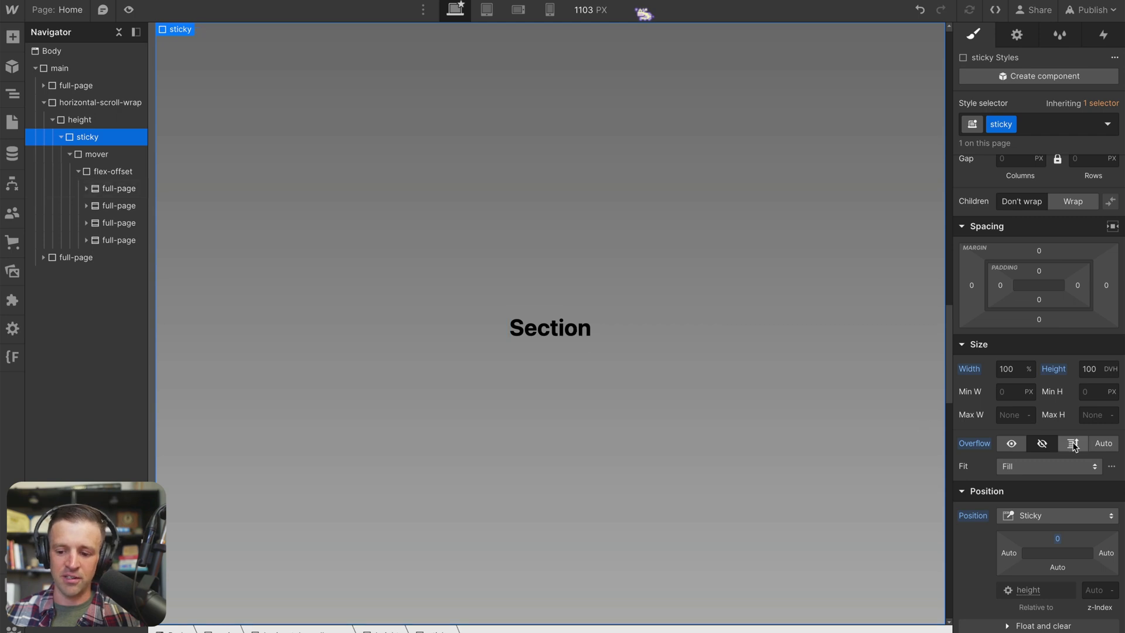
- Append 3 to the third section's heading so it reads 'Section 3'
{"action": "left_click", "coordinate": [1104, 449]}
{"action": "scroll", "coordinate": [553, 329], "scroll_direction": "right", "scroll_amount": 10}
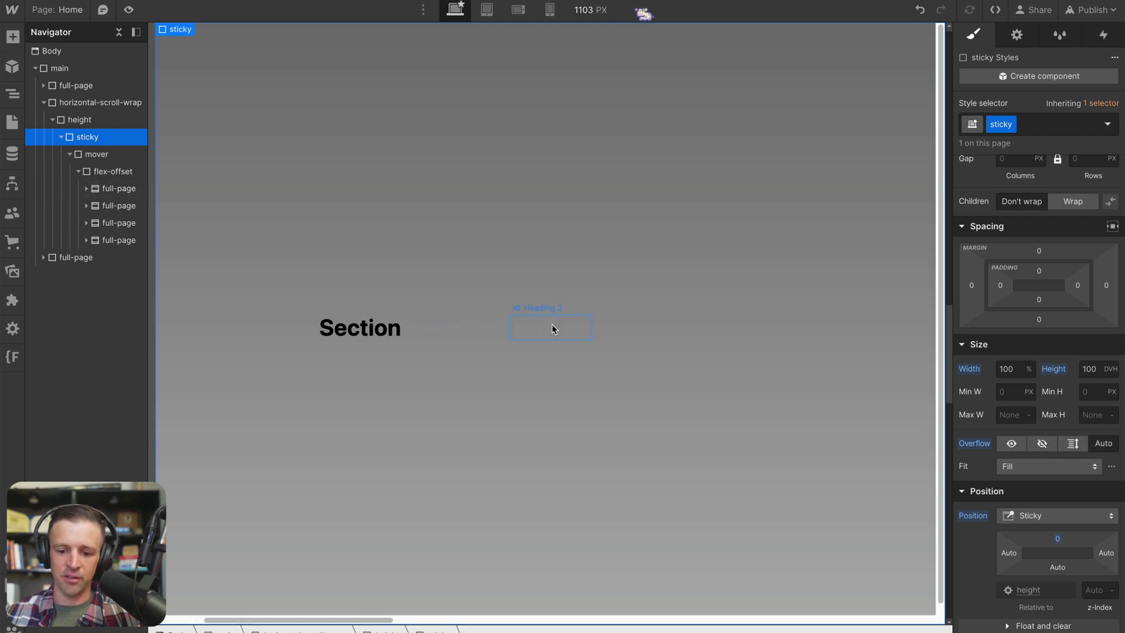
{"action": "scroll", "coordinate": [552, 328], "scroll_direction": "right", "scroll_amount": 5}
{"action": "left_click", "coordinate": [614, 329]}
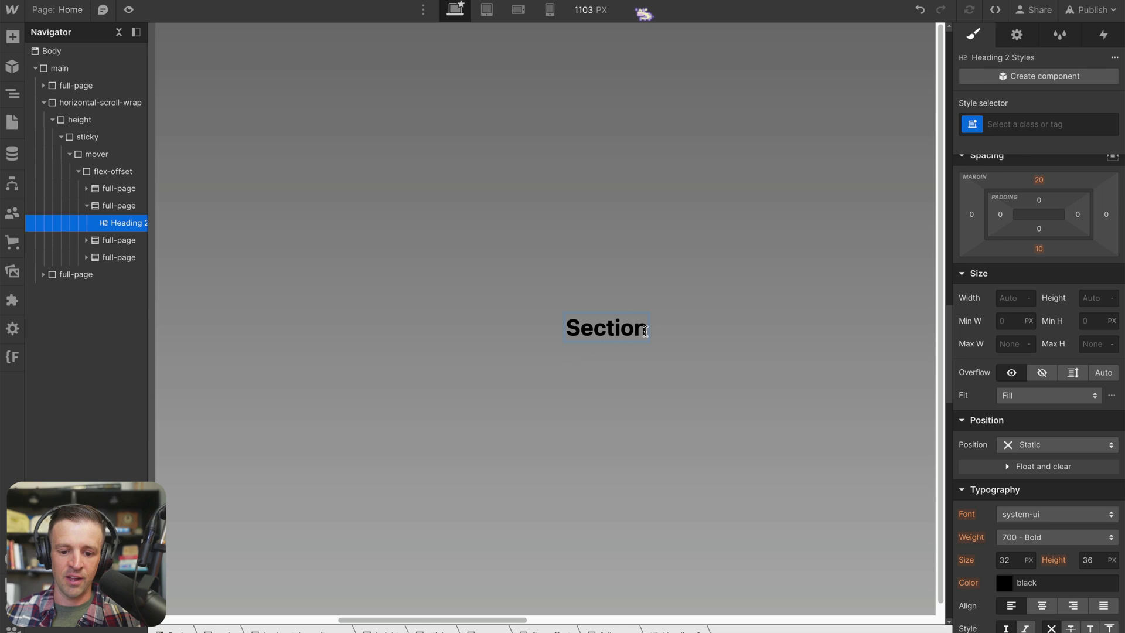
{"action": "key", "text": "Escape"}
{"action": "left_click", "coordinate": [693, 336]}
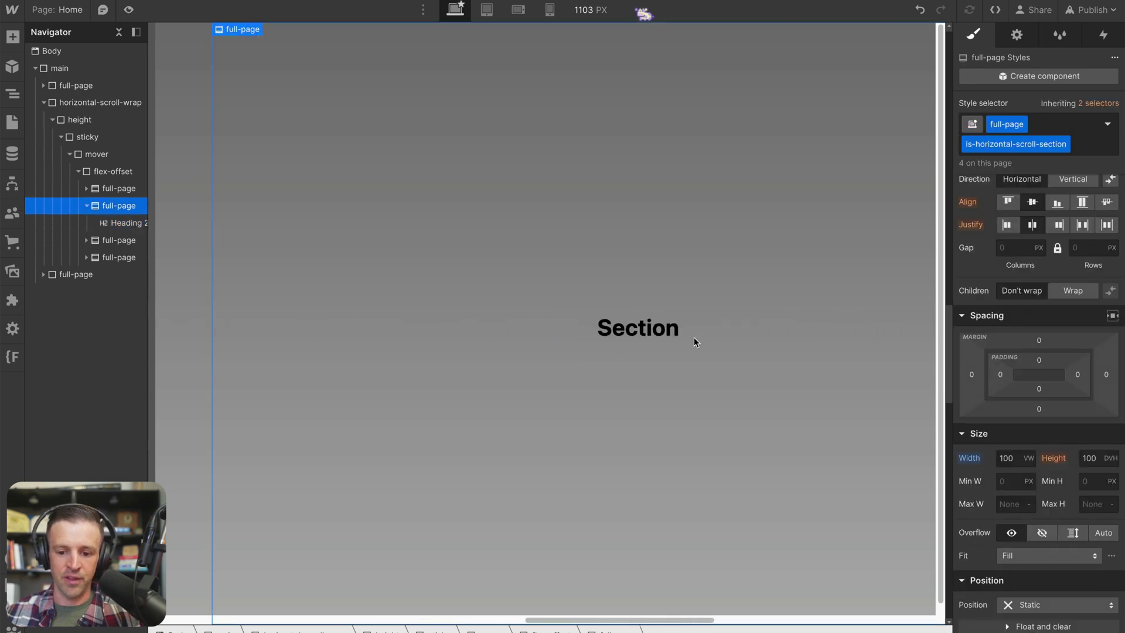
{"action": "double_click", "coordinate": [632, 326]}
{"action": "type", "text": "3"}
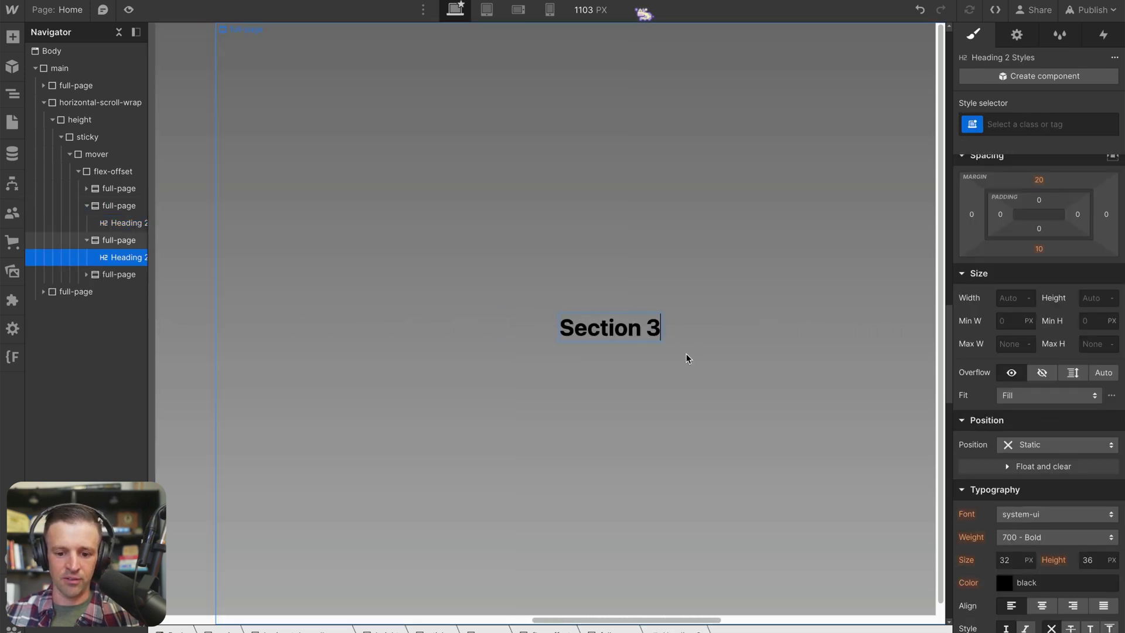
{"action": "left_click", "coordinate": [686, 353]}
- Append 4 to the fourth section's heading so it reads 'Section 4'
{"action": "scroll", "coordinate": [687, 353], "scroll_direction": "right", "scroll_amount": 8}
{"action": "left_click", "coordinate": [619, 334]}
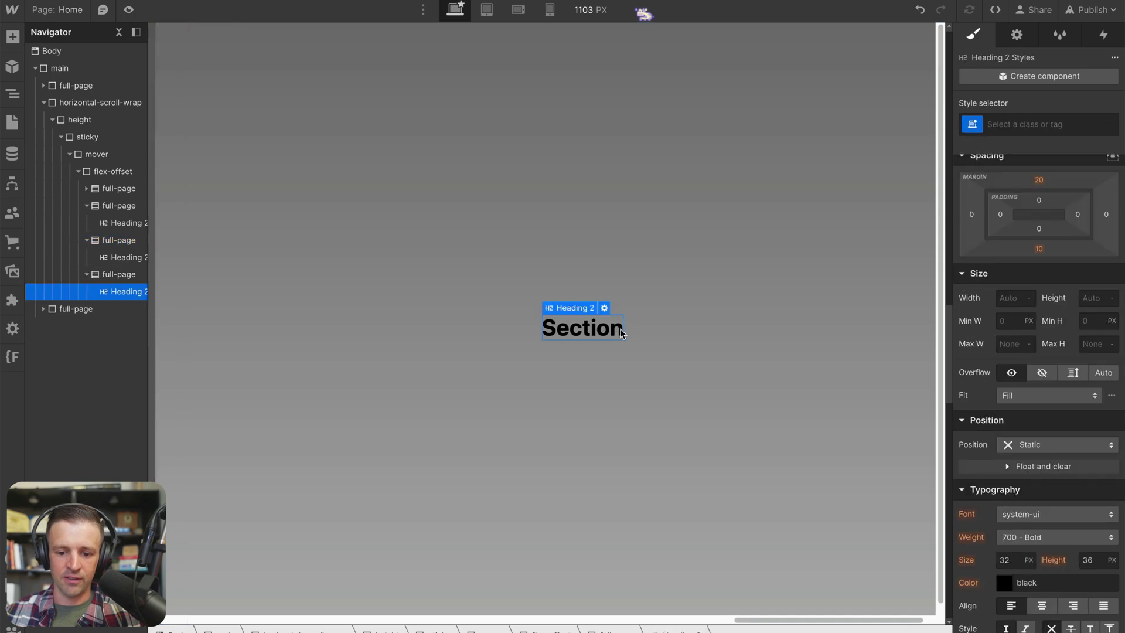
{"action": "type", "text": "4"}
{"action": "left_click", "coordinate": [655, 382]}
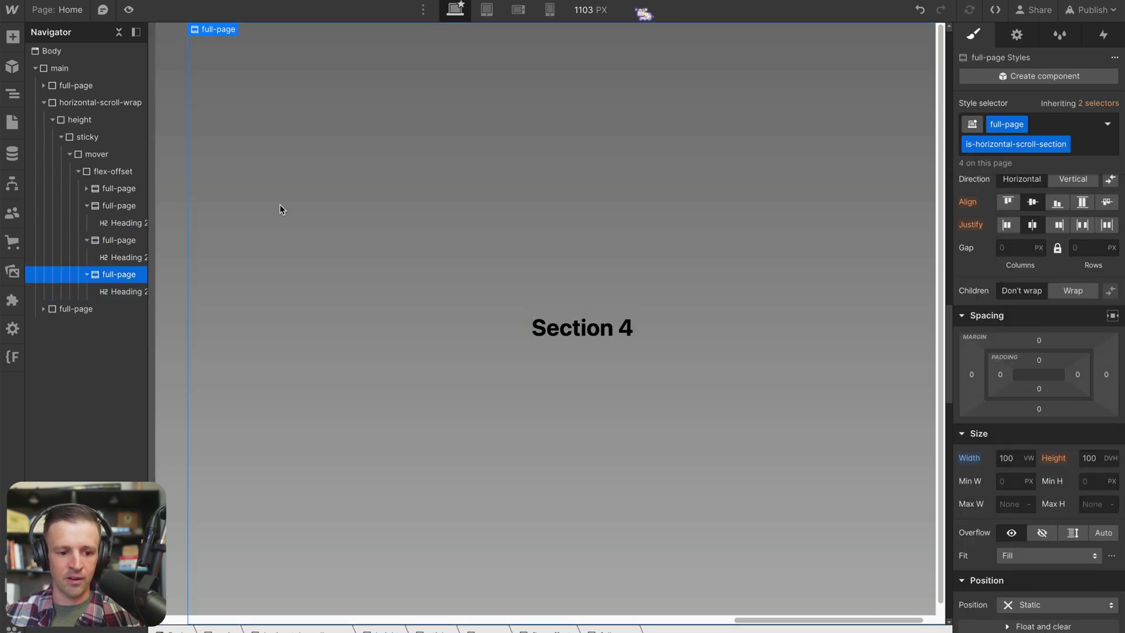
- Give the horizontal sections a 2 px left border coloured red
{"action": "left_click", "coordinate": [119, 188]}
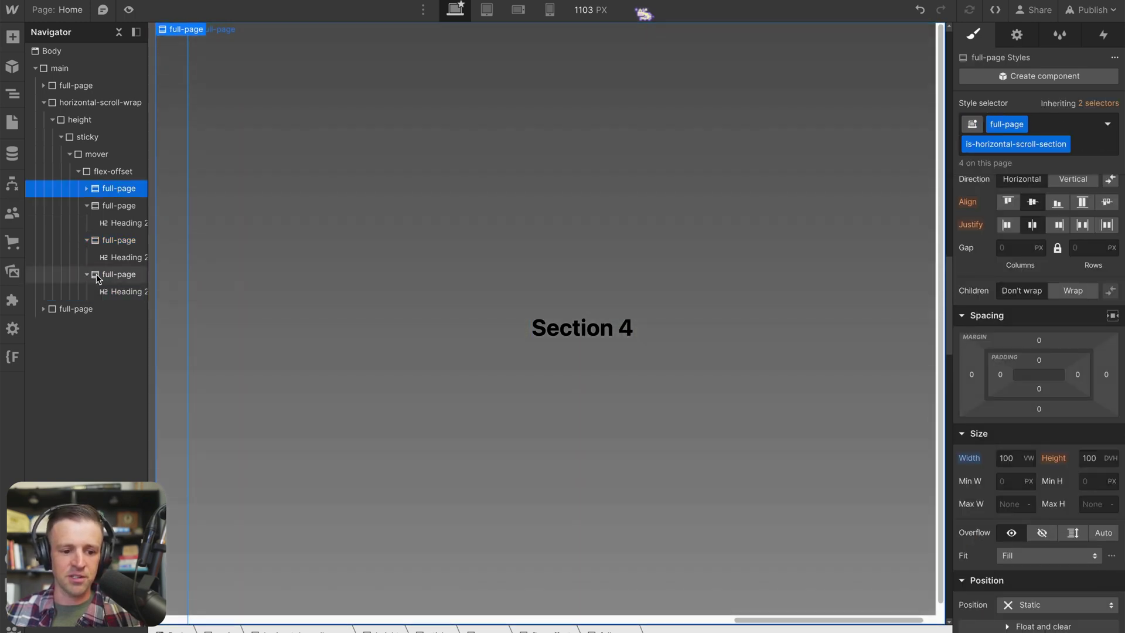
{"action": "left_click", "coordinate": [97, 276]}
{"action": "scroll", "coordinate": [1084, 394], "scroll_direction": "down", "scroll_amount": 10}
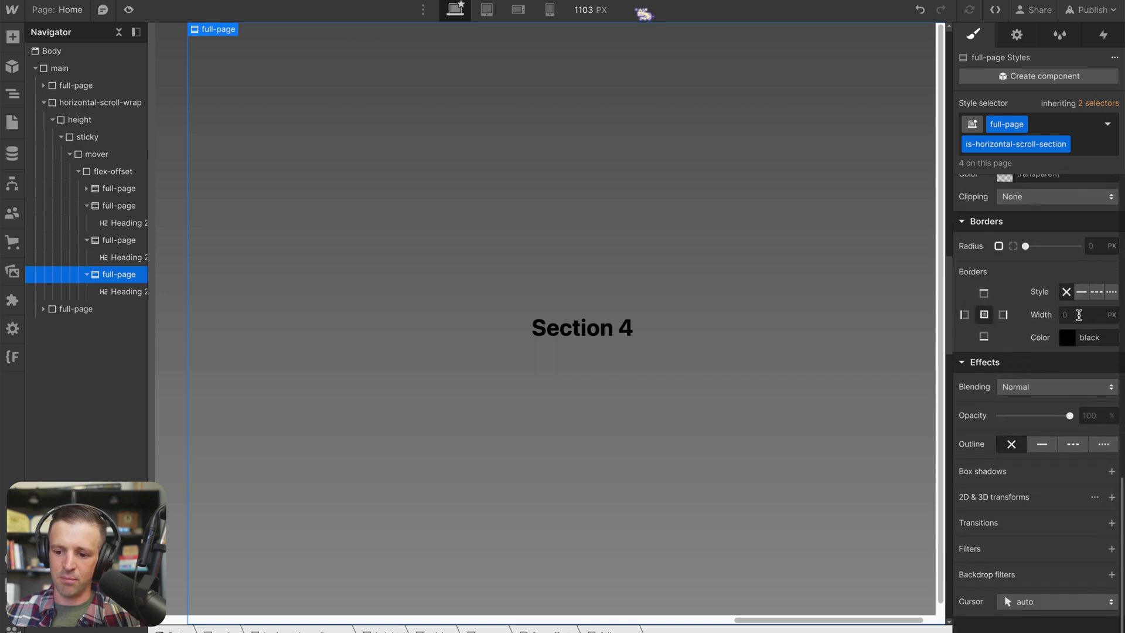
{"action": "type", "text": "2"}
{"action": "left_click", "coordinate": [1067, 337]}
{"action": "left_click_drag", "start_coordinate": [1072, 381], "coordinate": [1119, 356]}
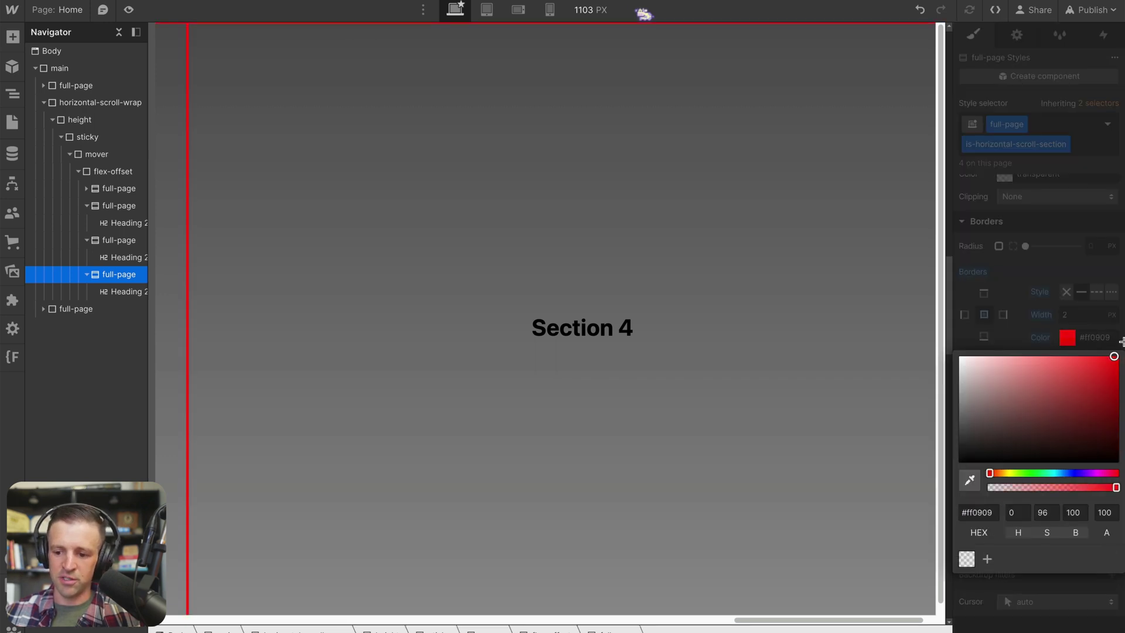
{"action": "left_click", "coordinate": [714, 227]}
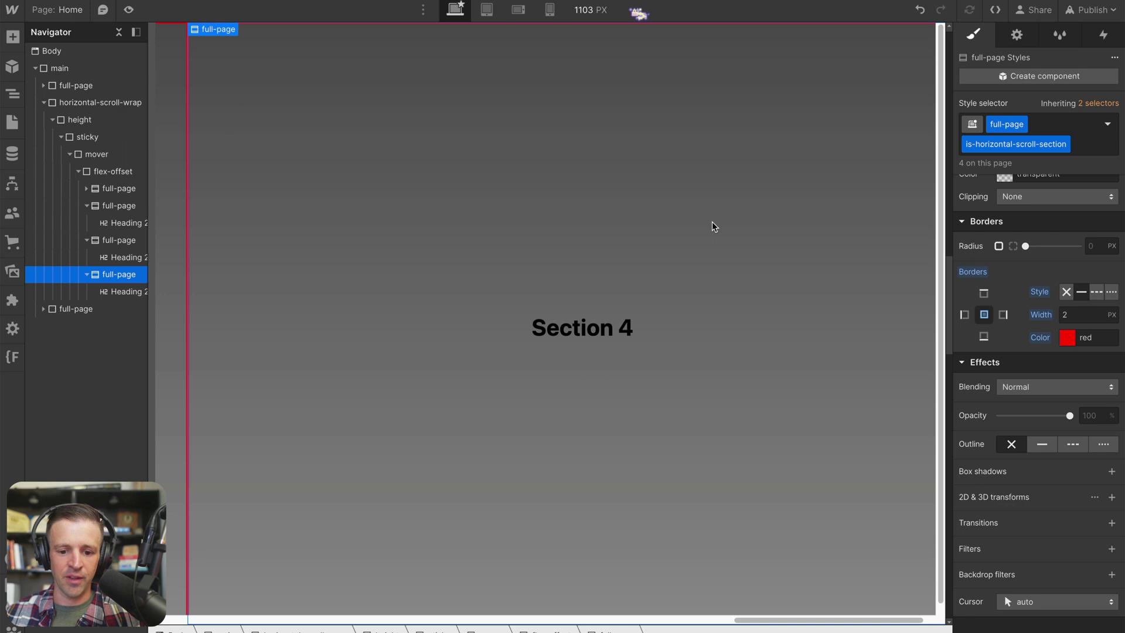
- Set the sticky element's overflow to Hidden
{"action": "scroll", "coordinate": [617, 237], "scroll_direction": "up", "scroll_amount": 5}
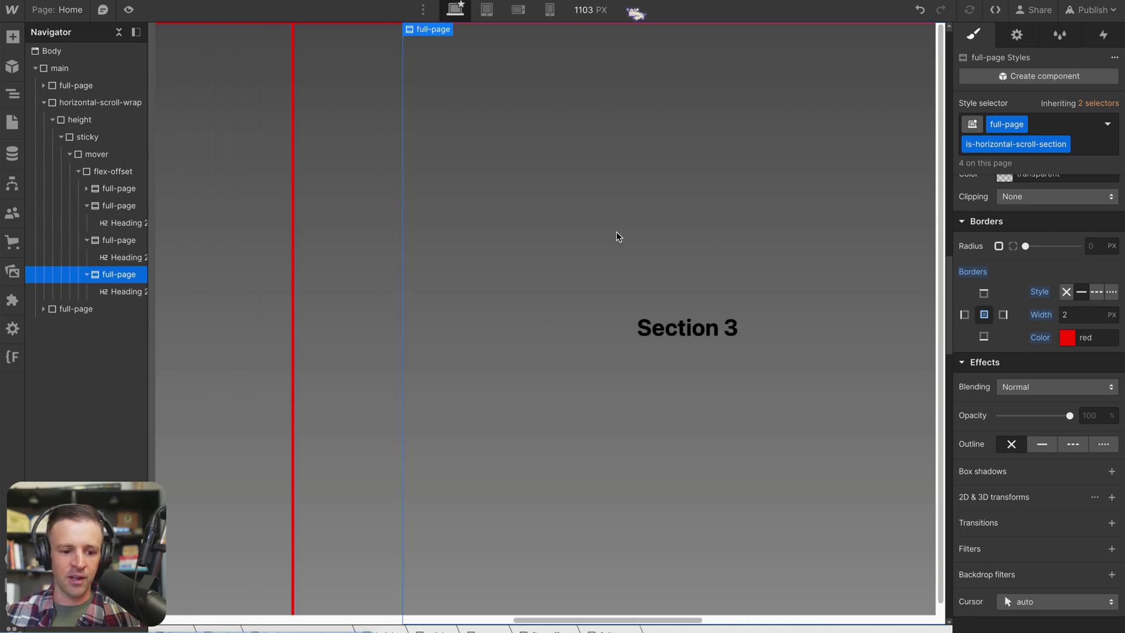
{"action": "left_click", "coordinate": [939, 222]}
{"action": "scroll", "coordinate": [1045, 292], "scroll_direction": "up", "scroll_amount": 8}
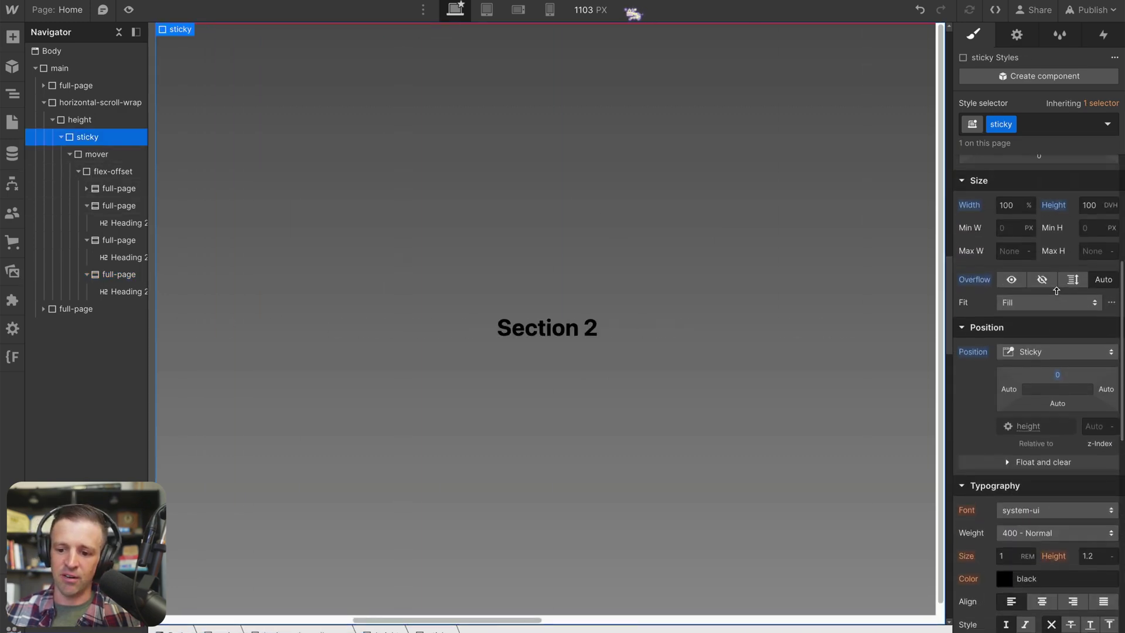
{"action": "left_click", "coordinate": [1043, 285]}
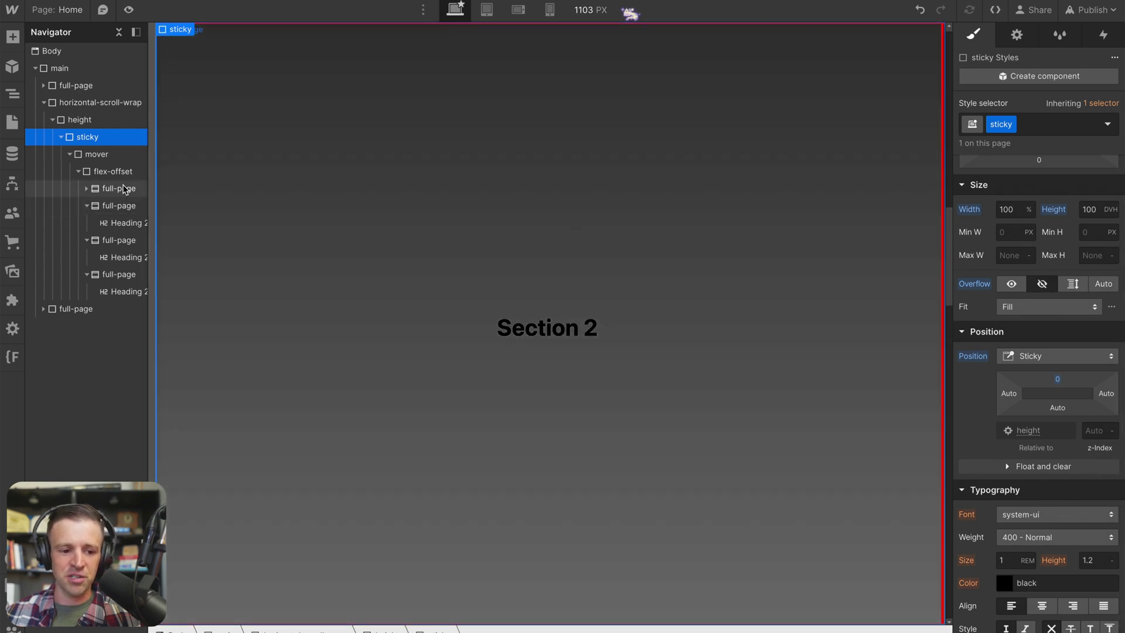
{"action": "left_click", "coordinate": [78, 171]}
{"action": "scroll", "coordinate": [329, 254], "scroll_direction": "up", "scroll_amount": 5}
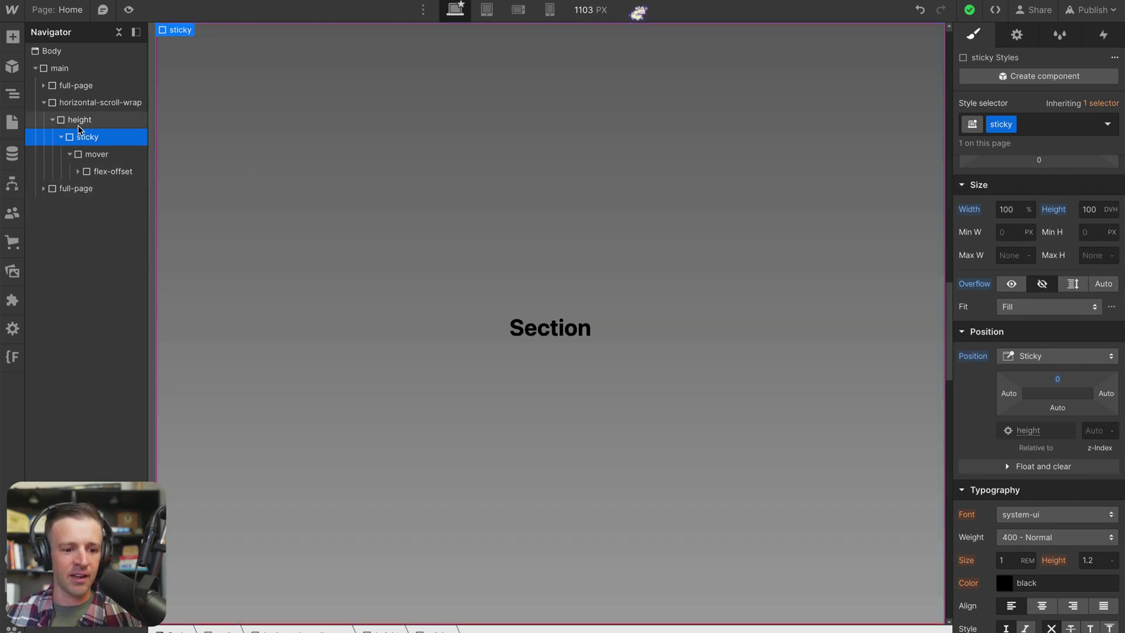
- Add a While scrolling in view trigger to height, playing a scroll animation starting when fully visible
{"action": "left_click", "coordinate": [79, 120]}
{"action": "scroll", "coordinate": [413, 197], "scroll_direction": "up", "scroll_amount": 10}
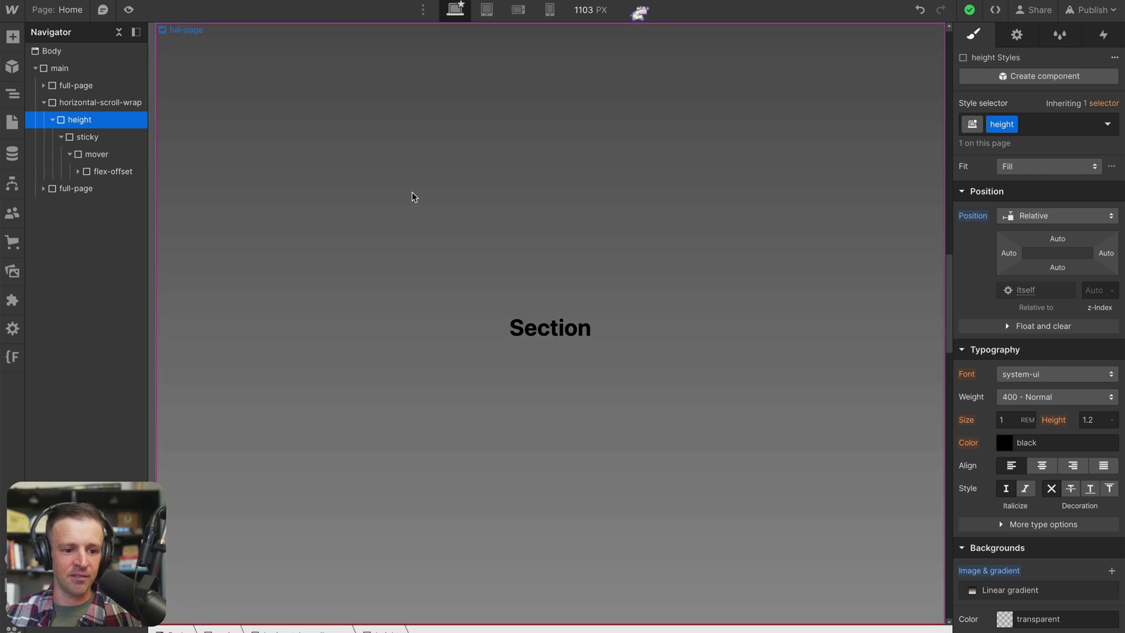
{"action": "scroll", "coordinate": [413, 197], "scroll_direction": "up", "scroll_amount": 5}
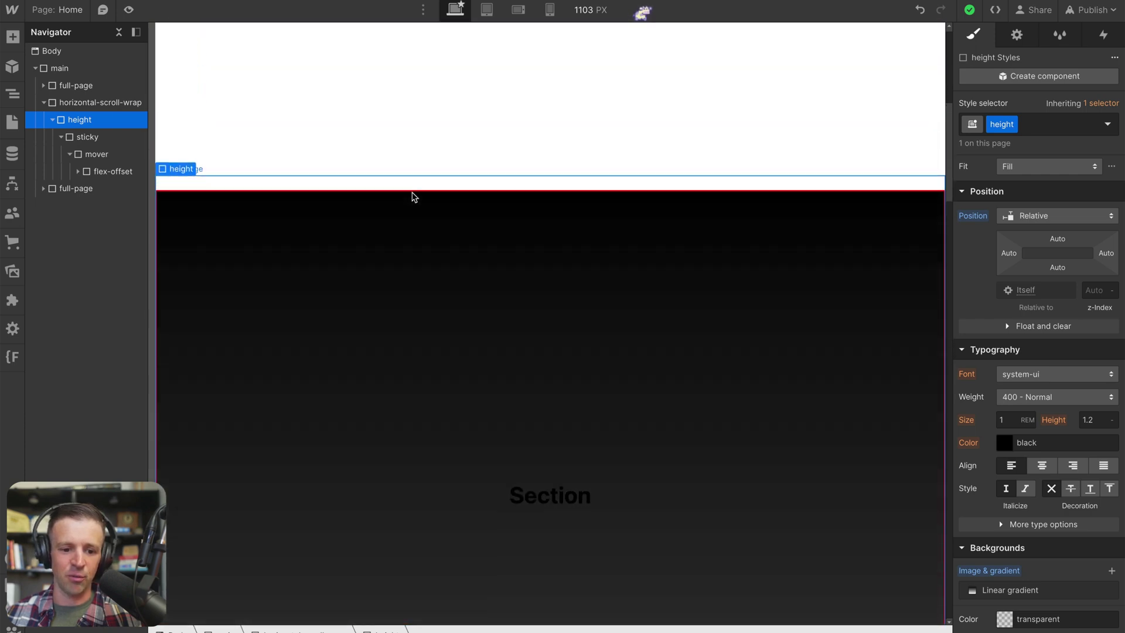
{"action": "left_click", "coordinate": [1103, 37]}
{"action": "left_click", "coordinate": [1115, 81]}
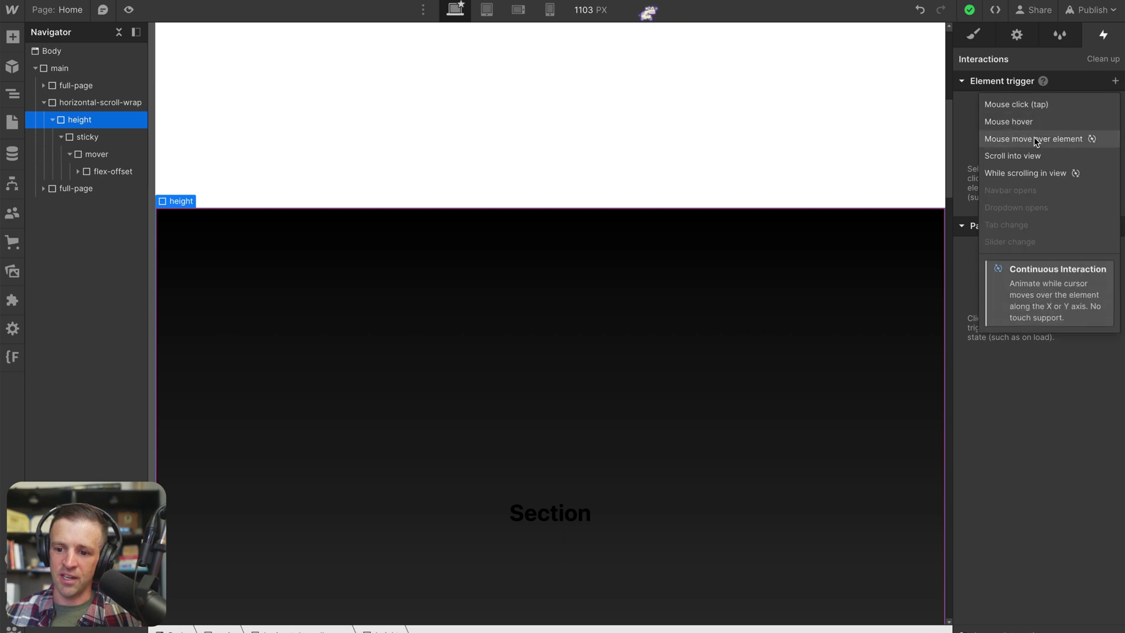
{"action": "left_click", "coordinate": [1035, 166]}
{"action": "left_click", "coordinate": [1030, 157]}
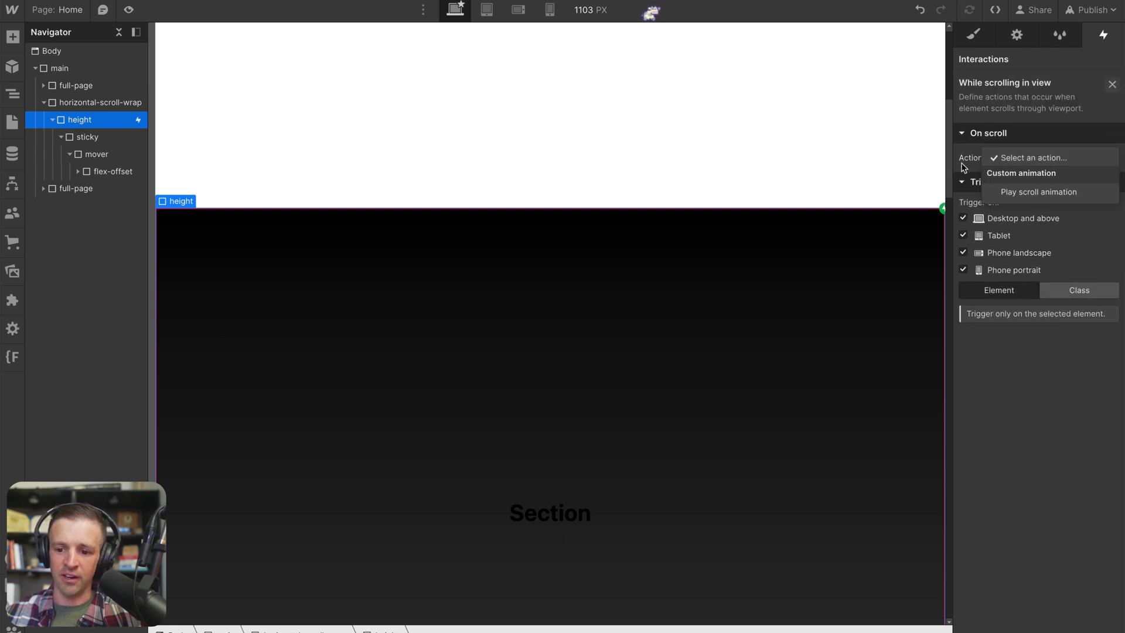
{"action": "left_click", "coordinate": [1009, 190]}
{"action": "left_click", "coordinate": [1034, 195]}
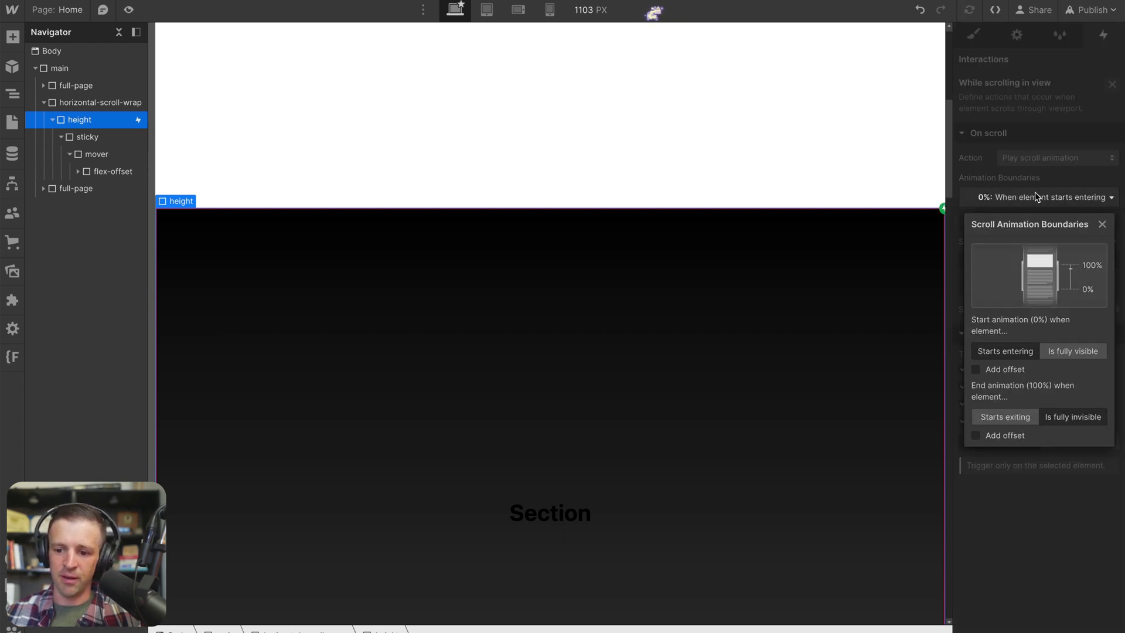
{"action": "left_click", "coordinate": [1068, 358]}
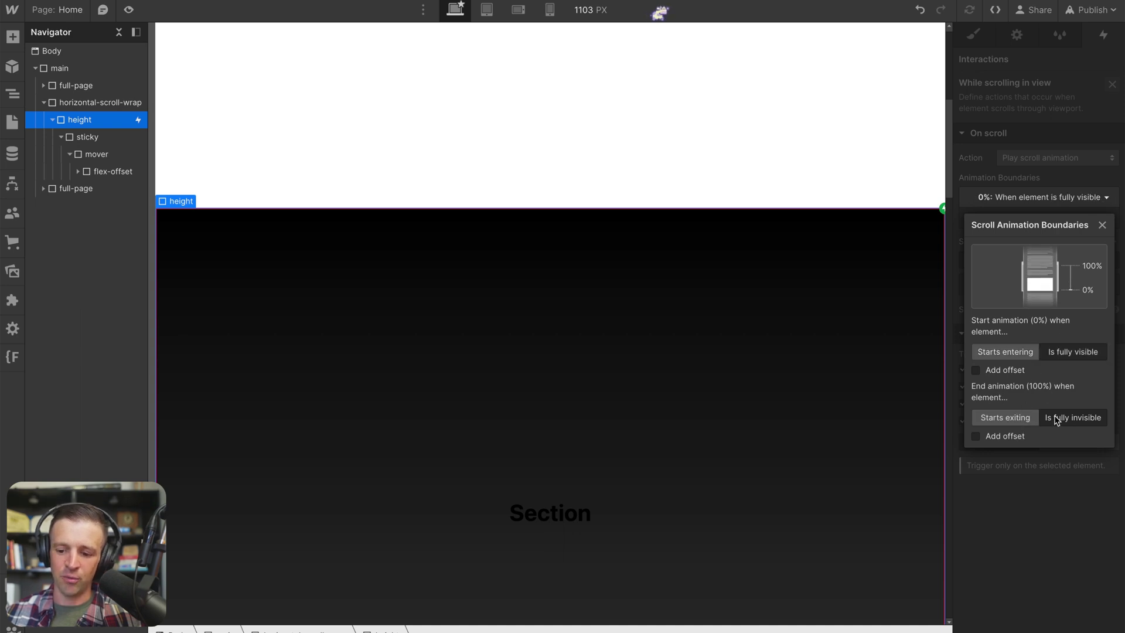
{"action": "left_click", "coordinate": [1039, 185]}
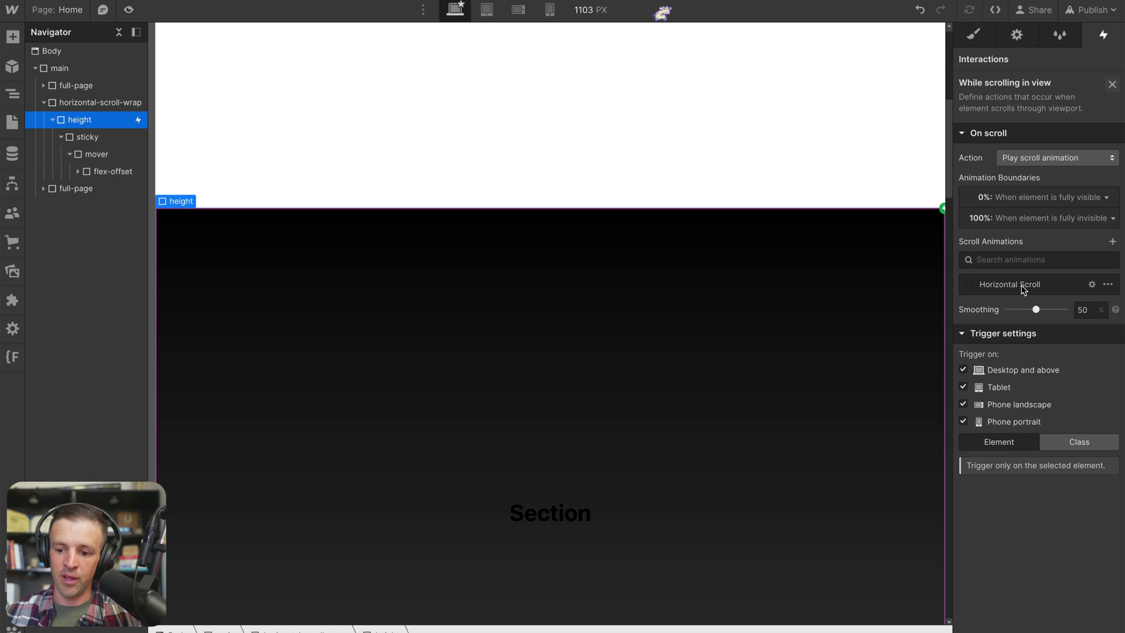
- Delete the old Horizontal Scroll animation and create a new one named Horizontal Scroll
{"action": "left_click", "coordinate": [1107, 285]}
{"action": "left_click", "coordinate": [1065, 360]}
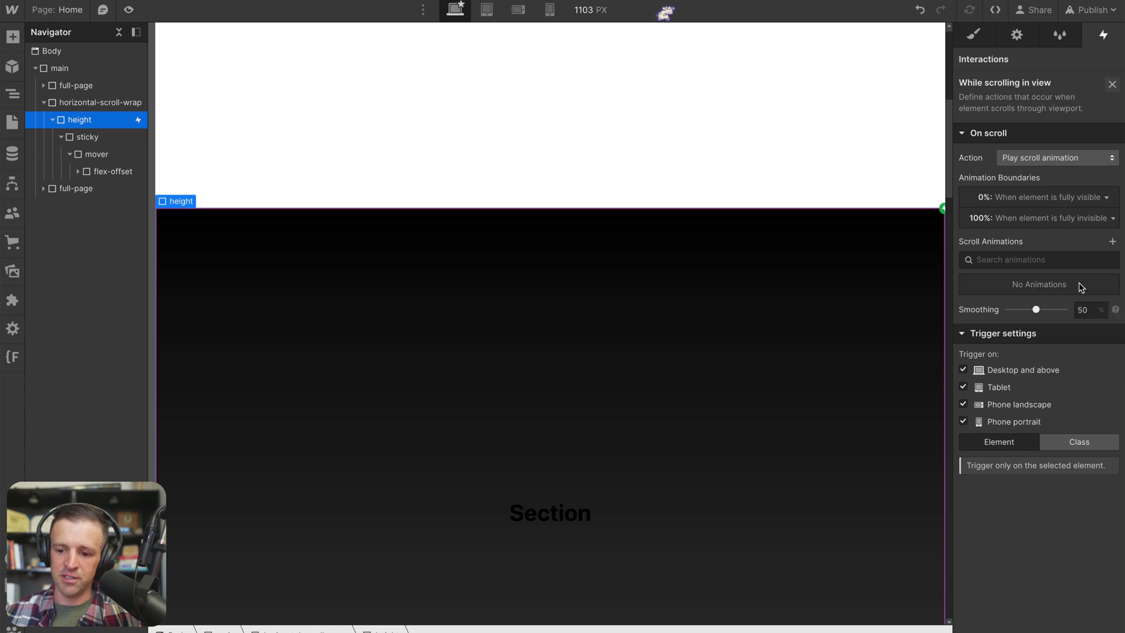
{"action": "left_click", "coordinate": [1113, 242]}
{"action": "type", "text": "Horizontal Scroll"}
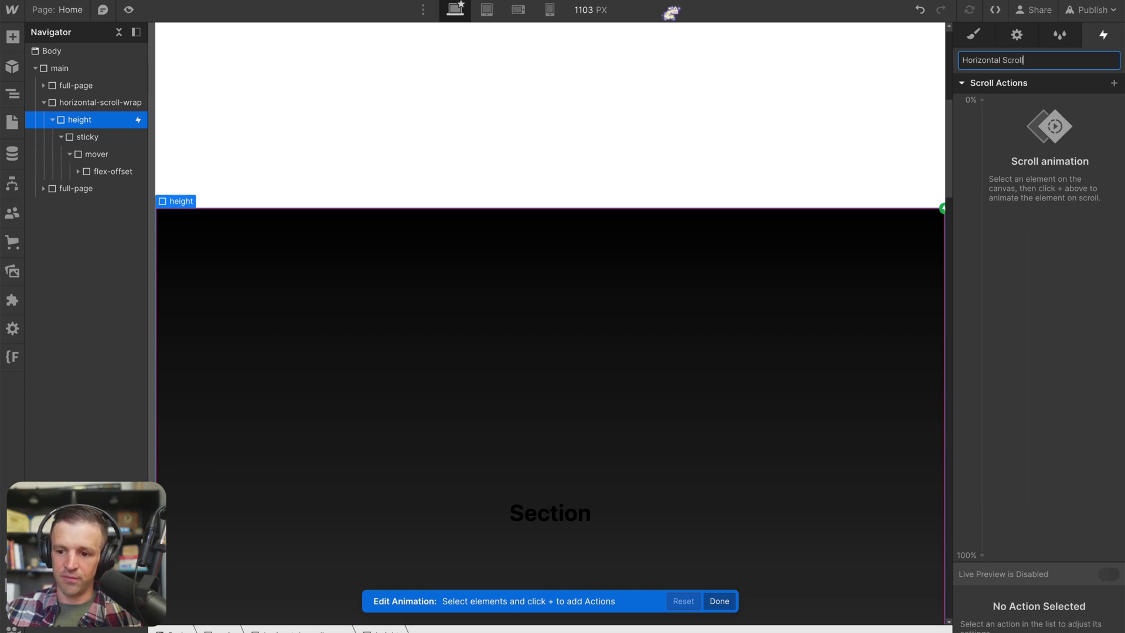
- Add a Move action on mover that reaches X -100% at the 100% keyframe
{"action": "key", "text": "Return"}
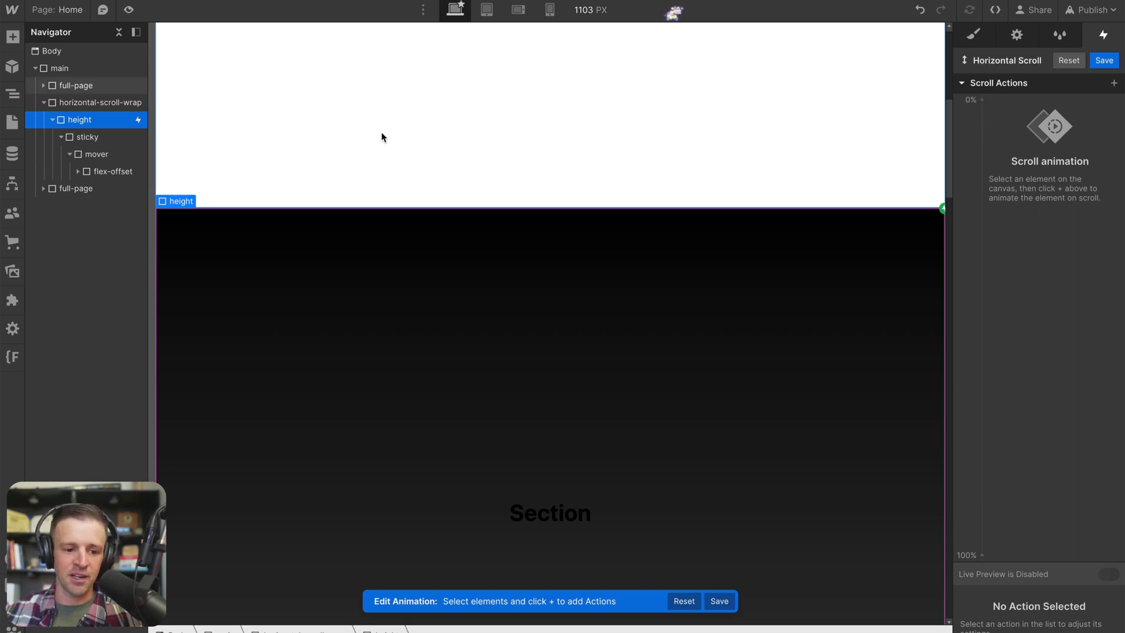
{"action": "scroll", "coordinate": [382, 135], "scroll_direction": "down", "scroll_amount": 3}
{"action": "left_click", "coordinate": [94, 157]}
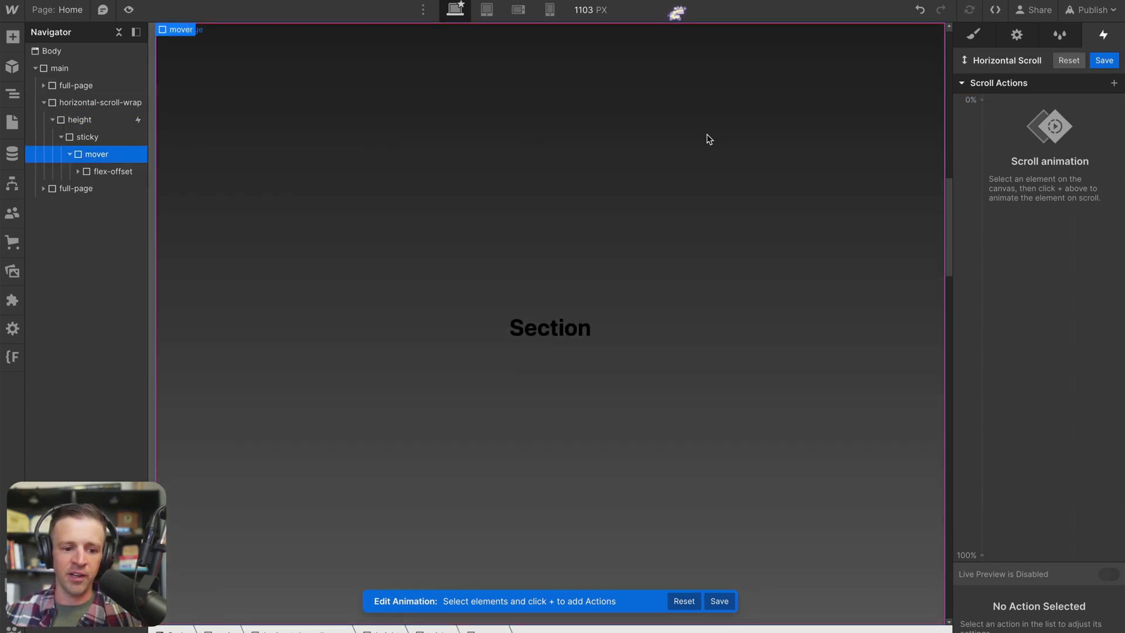
{"action": "left_click", "coordinate": [981, 101]}
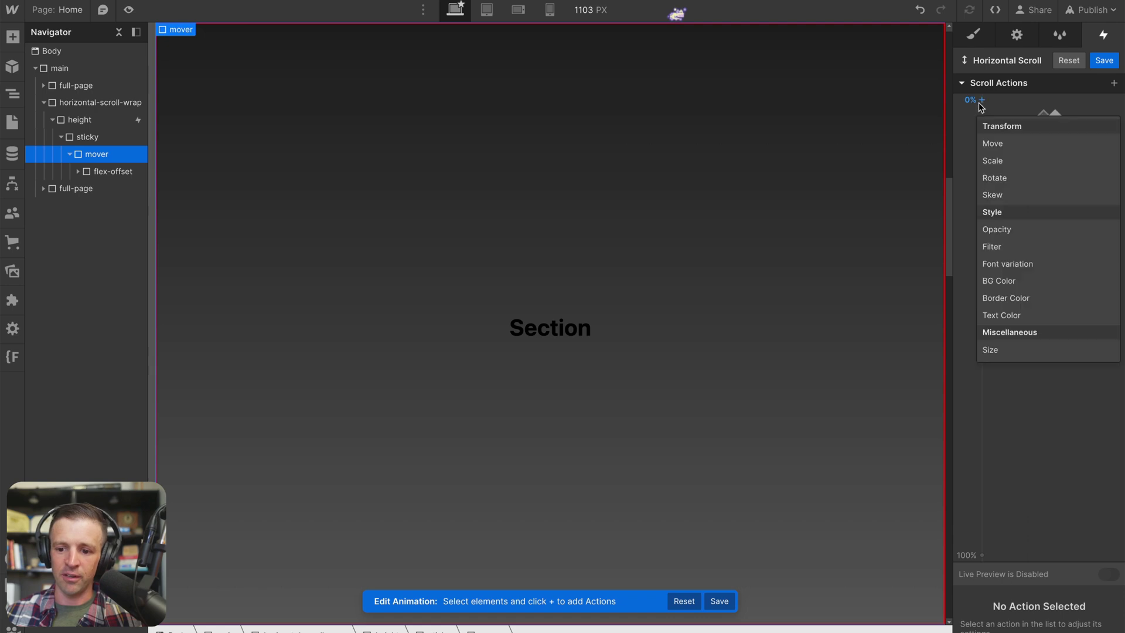
{"action": "left_click", "coordinate": [1009, 145]}
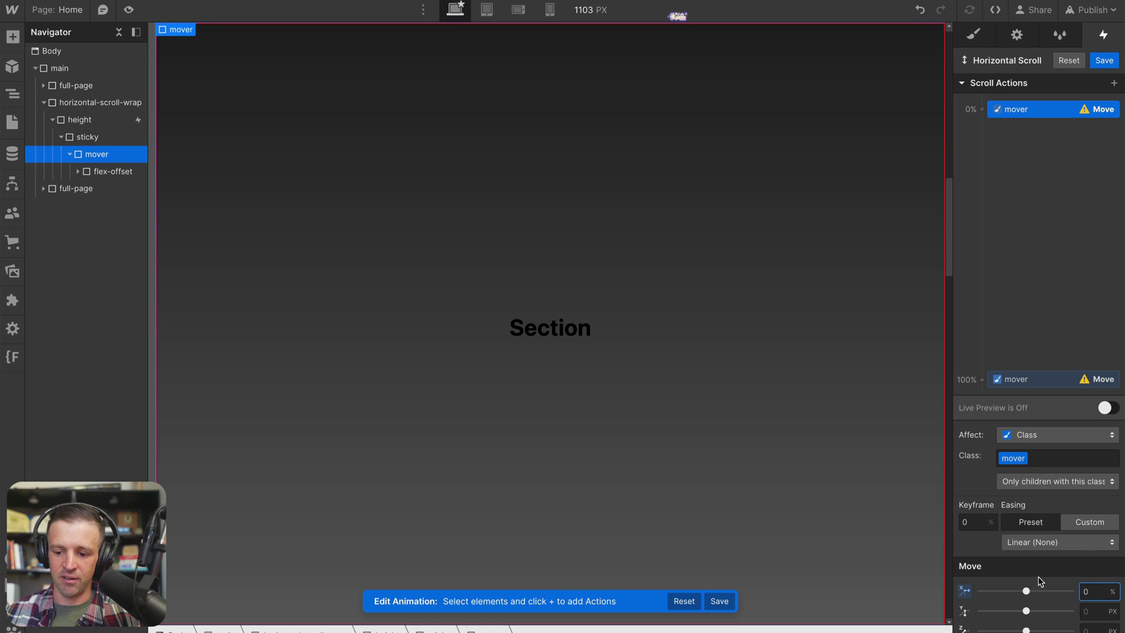
{"action": "left_click", "coordinate": [1022, 379]}
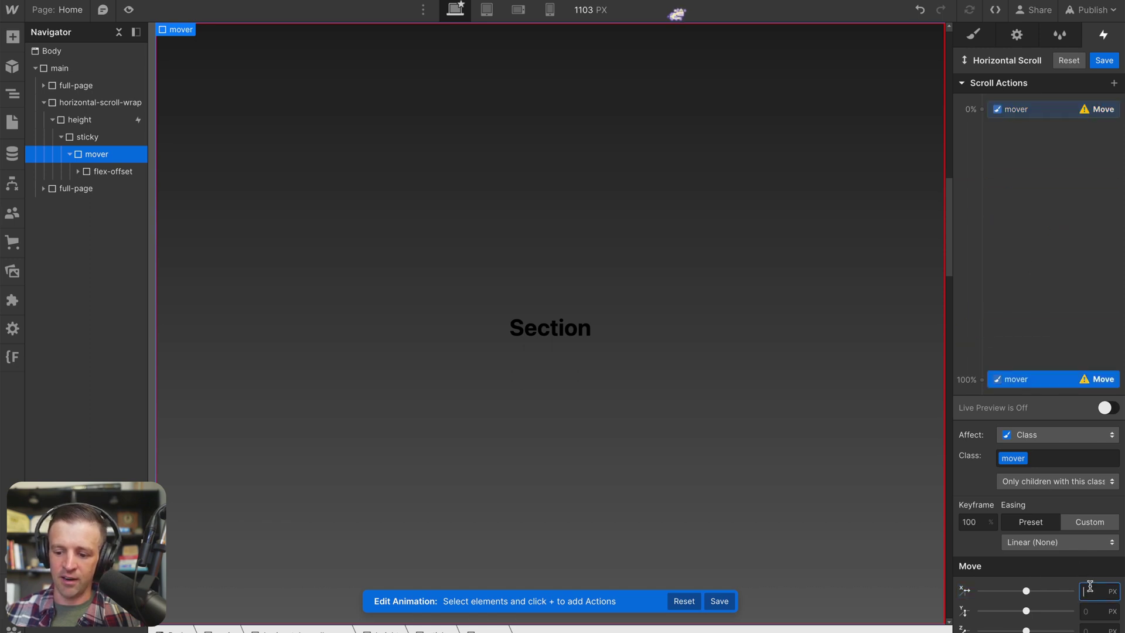
{"action": "left_click_drag", "start_coordinate": [1028, 590], "coordinate": [981, 593]}
{"action": "left_click", "coordinate": [1113, 592]}
{"action": "left_click", "coordinate": [1090, 520]}
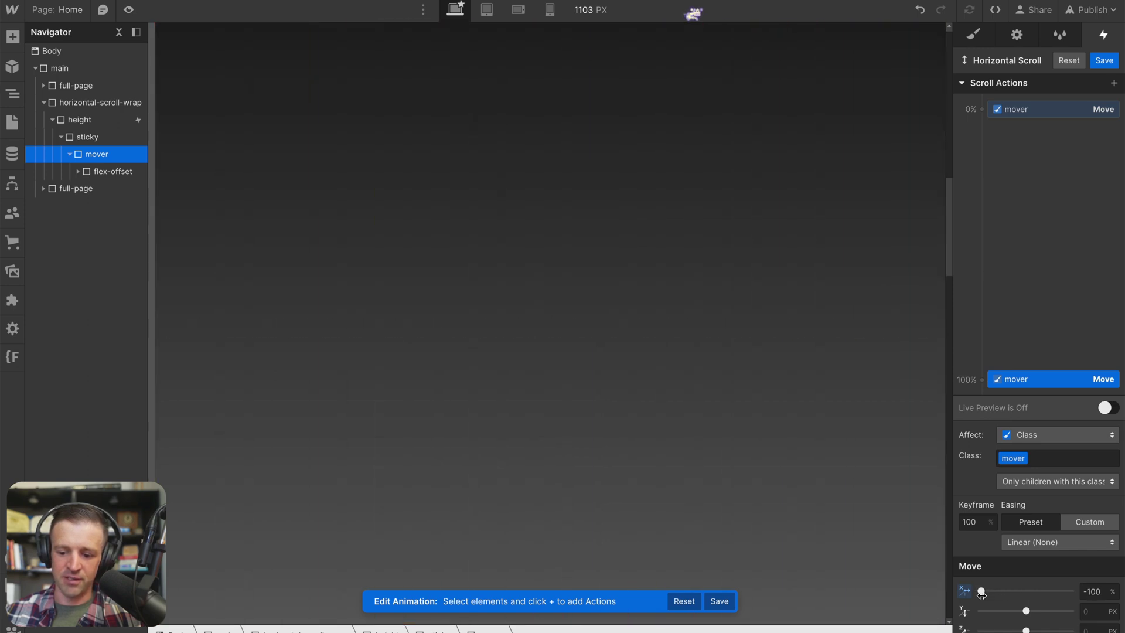
{"action": "scroll", "coordinate": [502, 267], "scroll_direction": "down", "scroll_amount": 15}
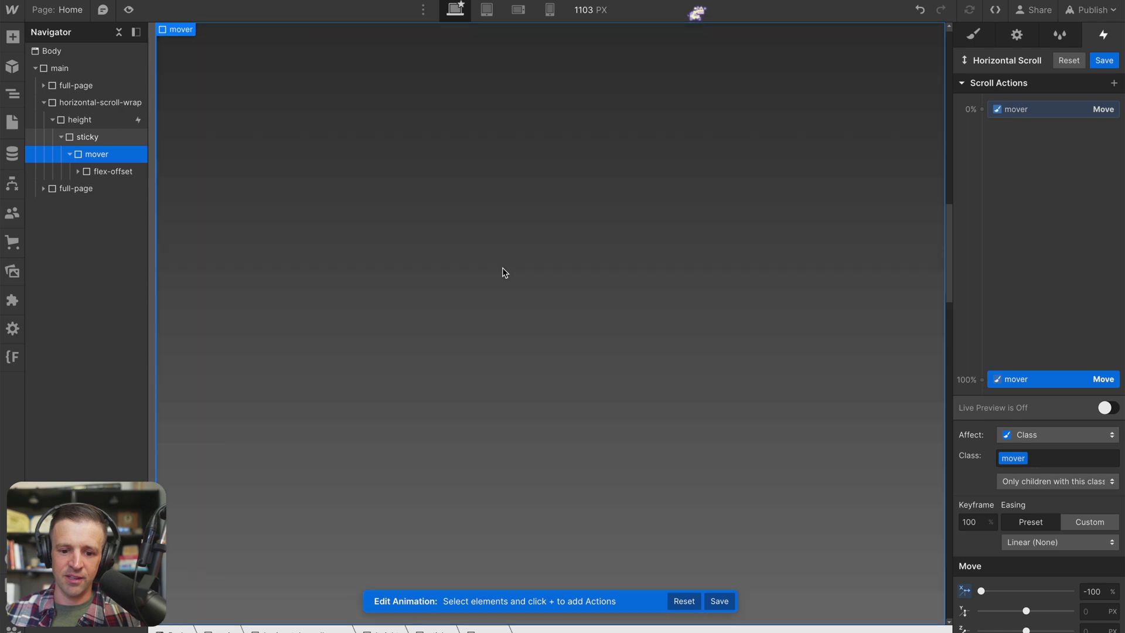
{"action": "scroll", "coordinate": [501, 267], "scroll_direction": "up", "scroll_amount": 10}
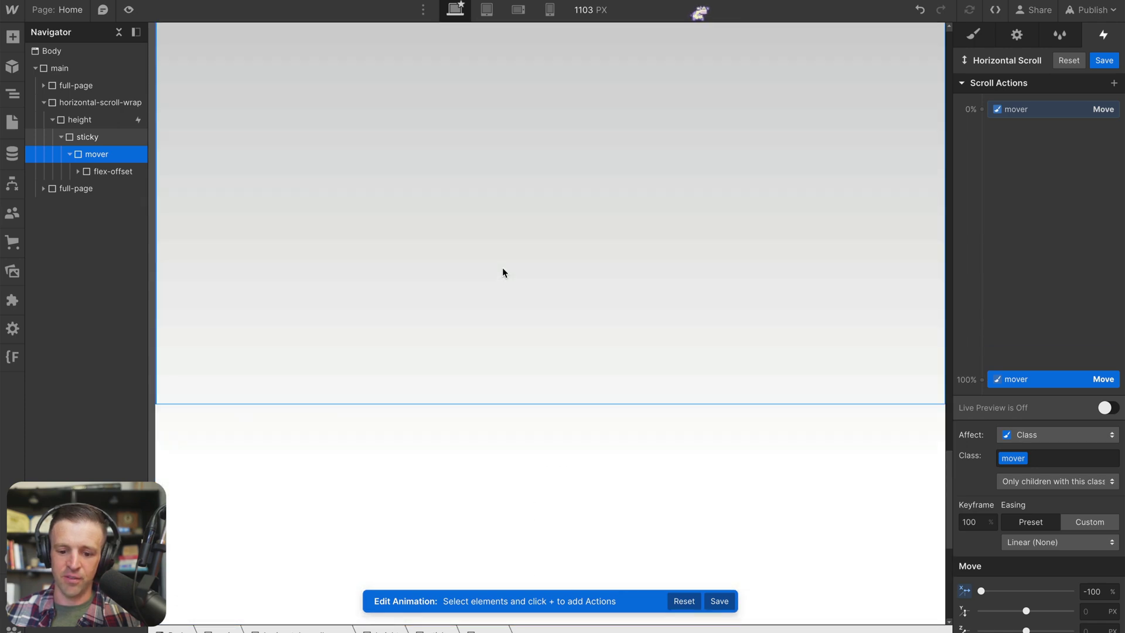
- Turn on Live Preview and scroll the canvas through the animation from Start to Fin
{"action": "left_click", "coordinate": [1104, 408]}
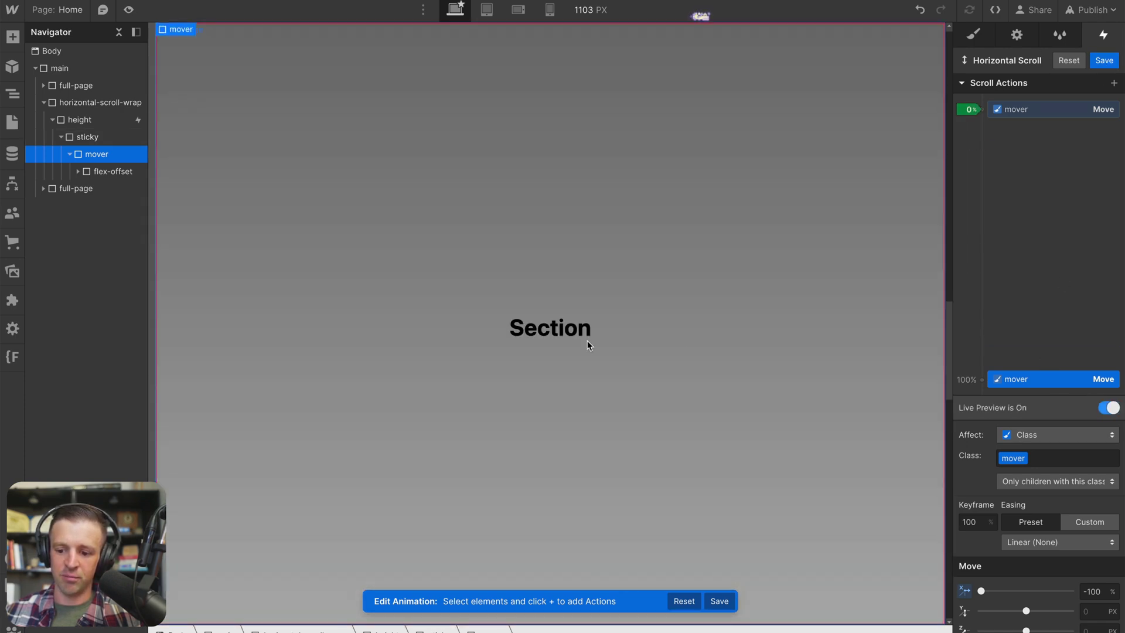
{"action": "scroll", "coordinate": [587, 340], "scroll_direction": "up", "scroll_amount": 10}
{"action": "scroll", "coordinate": [617, 293], "scroll_direction": "down", "scroll_amount": 5}
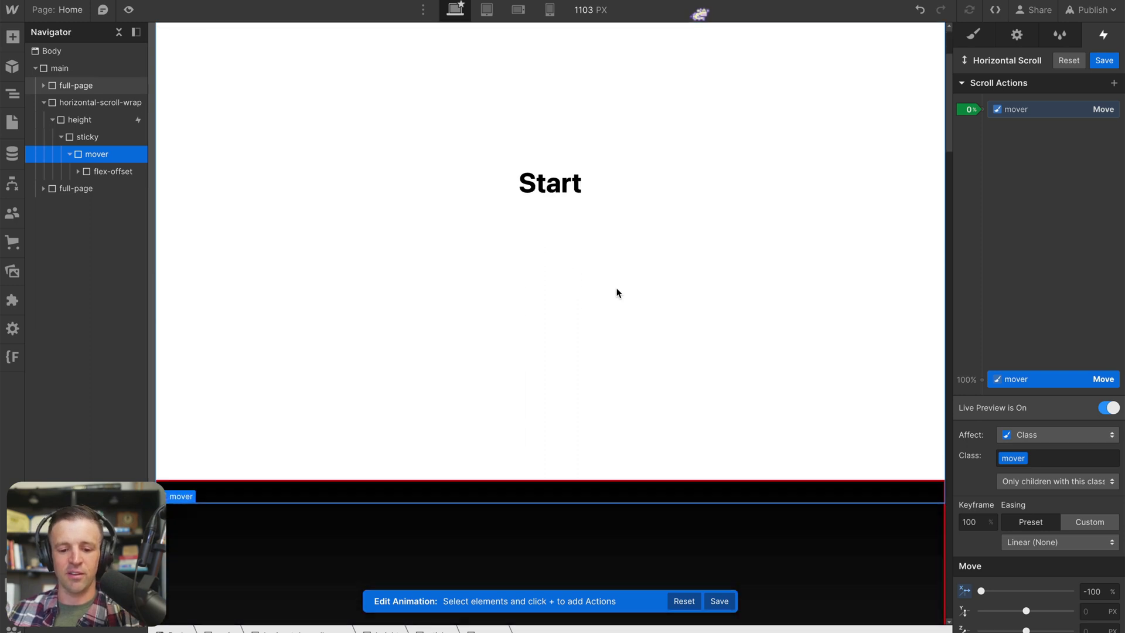
{"action": "scroll", "coordinate": [616, 288], "scroll_direction": "down", "scroll_amount": 15}
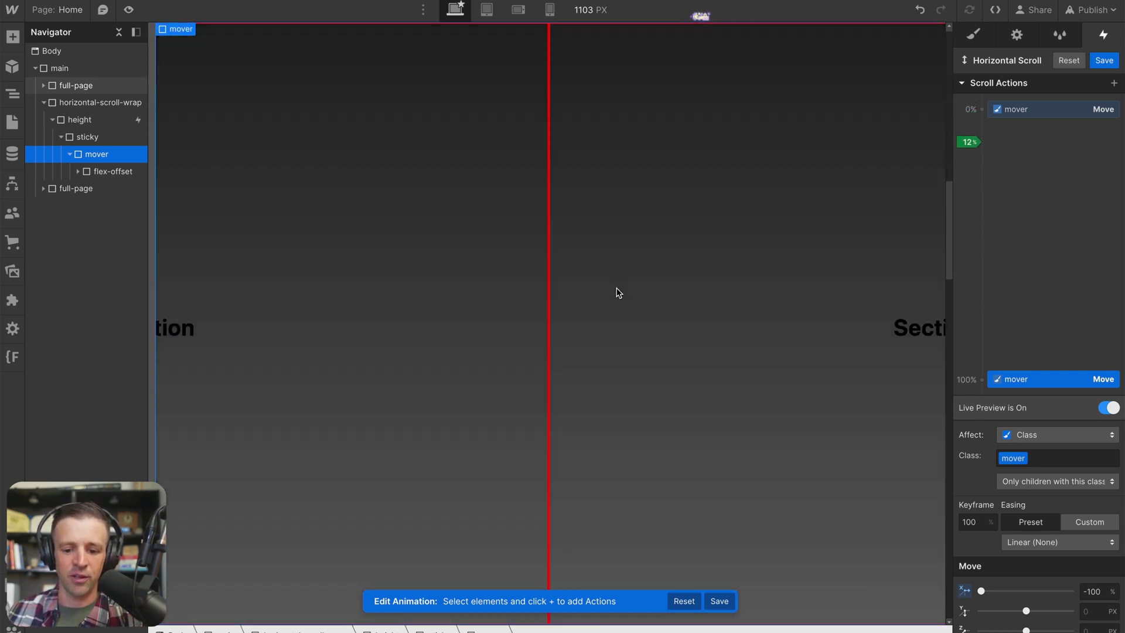
{"action": "scroll", "coordinate": [616, 288], "scroll_direction": "down", "scroll_amount": 13}
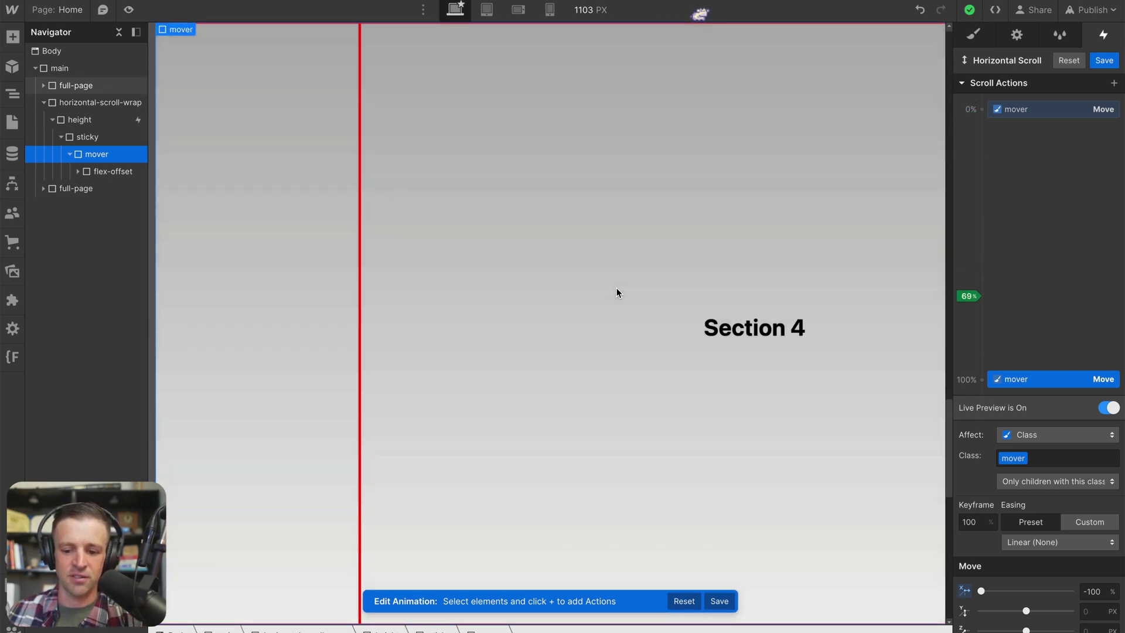
{"action": "scroll", "coordinate": [616, 292], "scroll_direction": "down", "scroll_amount": 3}
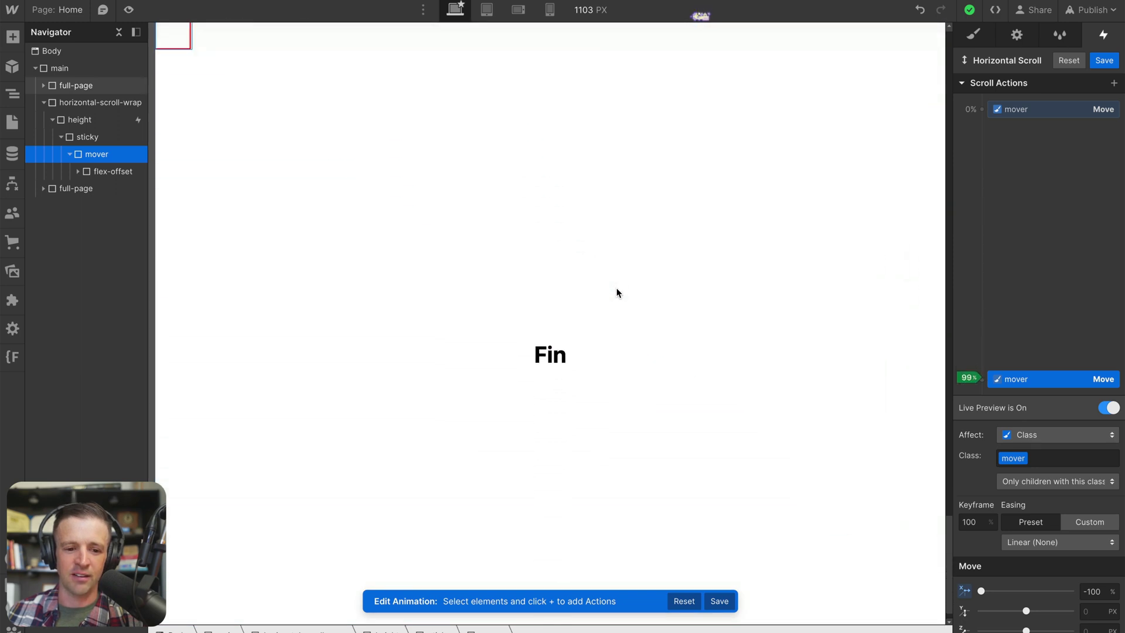
{"action": "scroll", "coordinate": [616, 292], "scroll_direction": "up", "scroll_amount": 5}
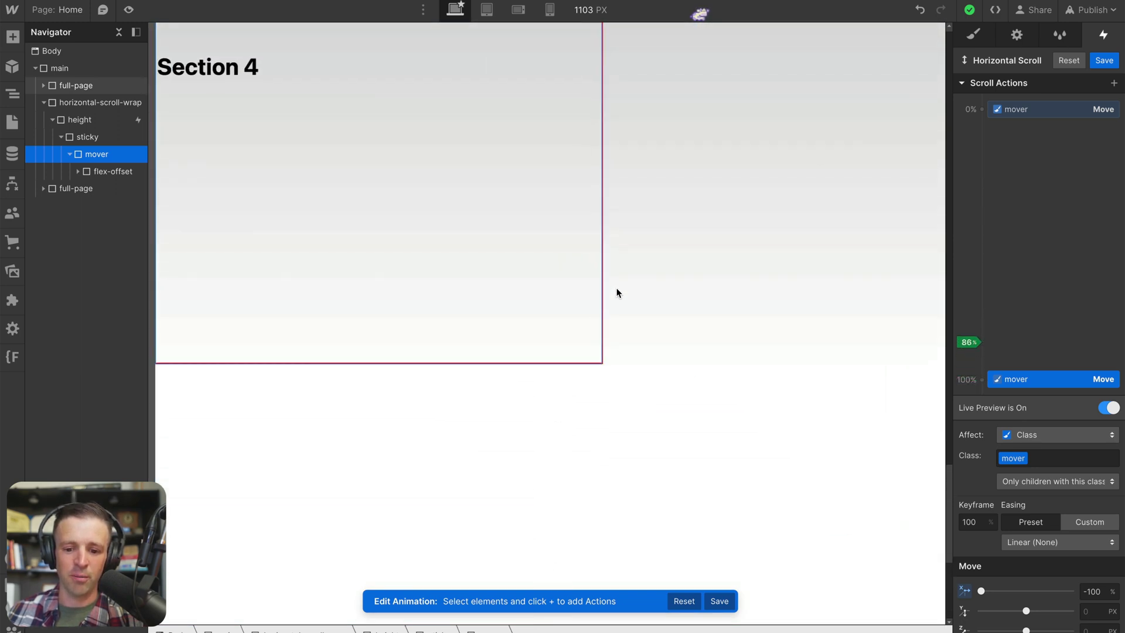
{"action": "scroll", "coordinate": [798, 334], "scroll_direction": "down", "scroll_amount": 4}
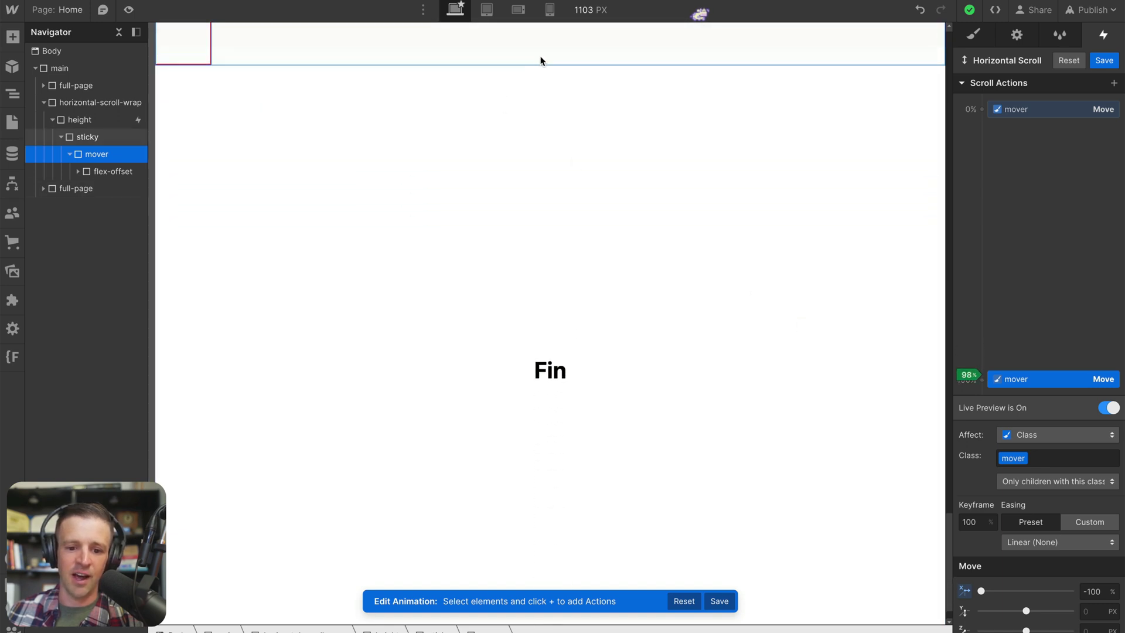
{"action": "scroll", "coordinate": [620, 170], "scroll_direction": "down", "scroll_amount": 2}
{"action": "scroll", "coordinate": [621, 170], "scroll_direction": "up", "scroll_amount": 5}
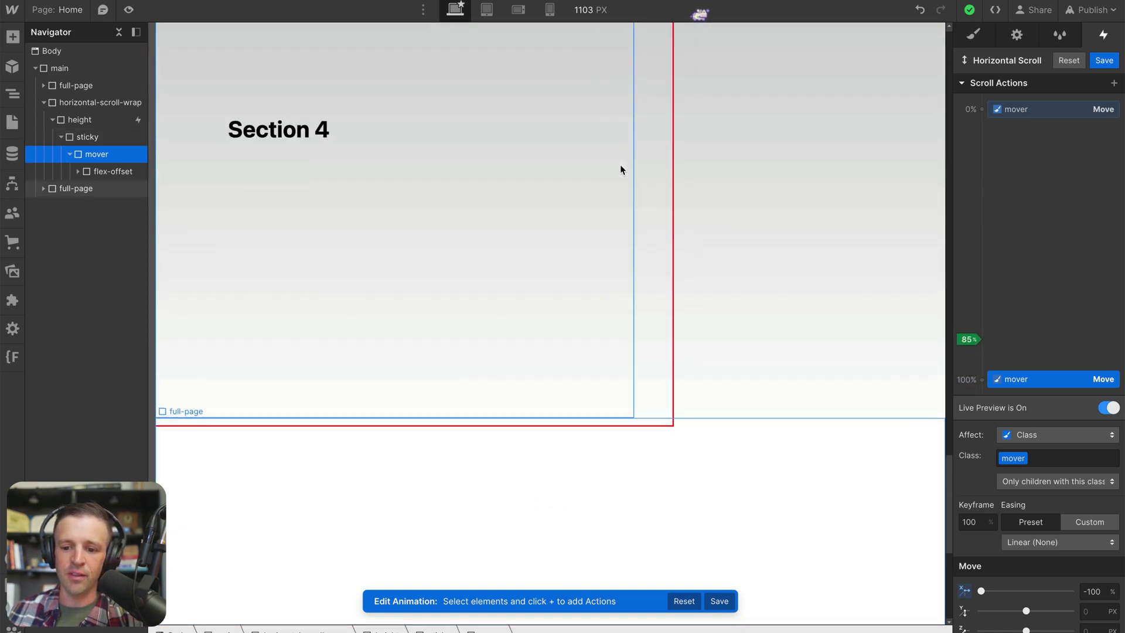
- Save the Horizontal Scroll animation, then set flex-offset's right margin to -100vw
{"action": "left_click", "coordinate": [1104, 61]}
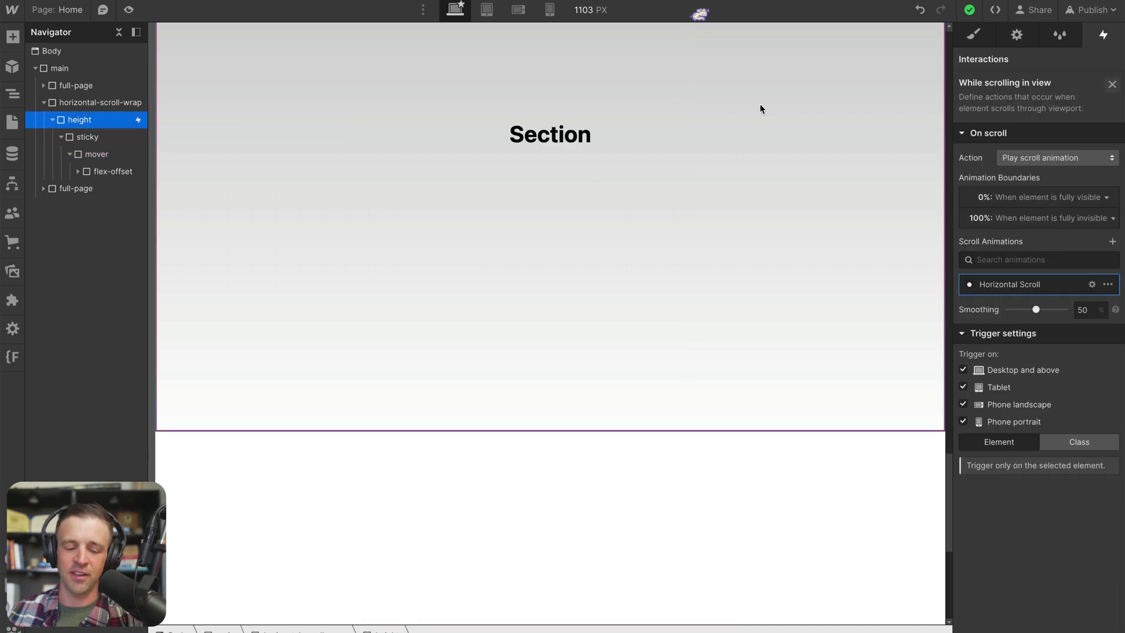
{"action": "left_click", "coordinate": [974, 45]}
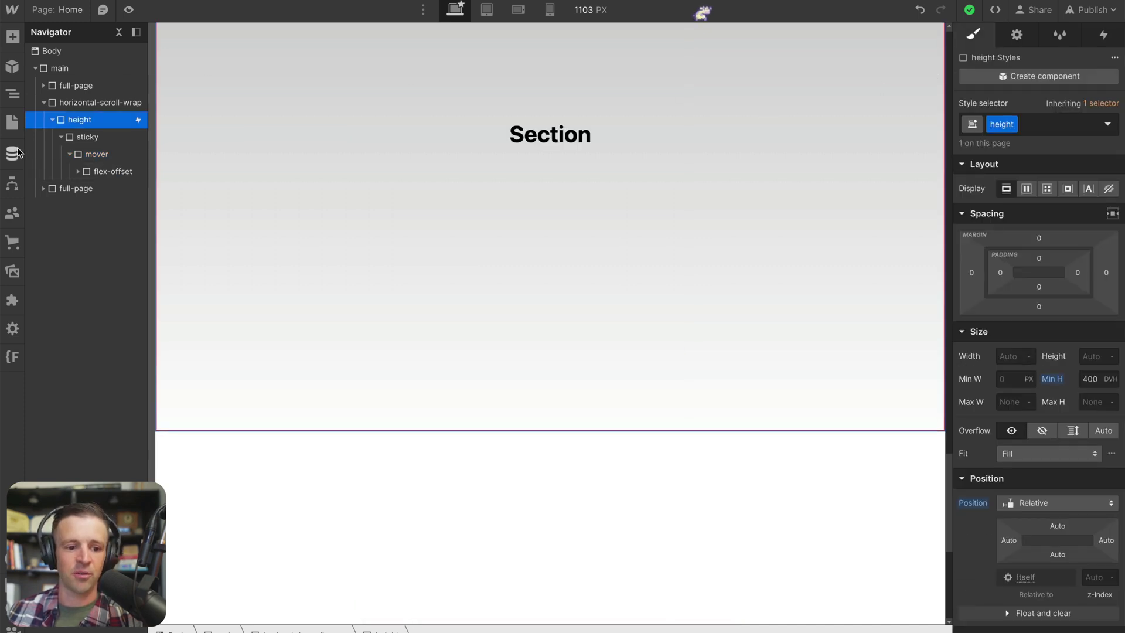
{"action": "left_click", "coordinate": [118, 171]}
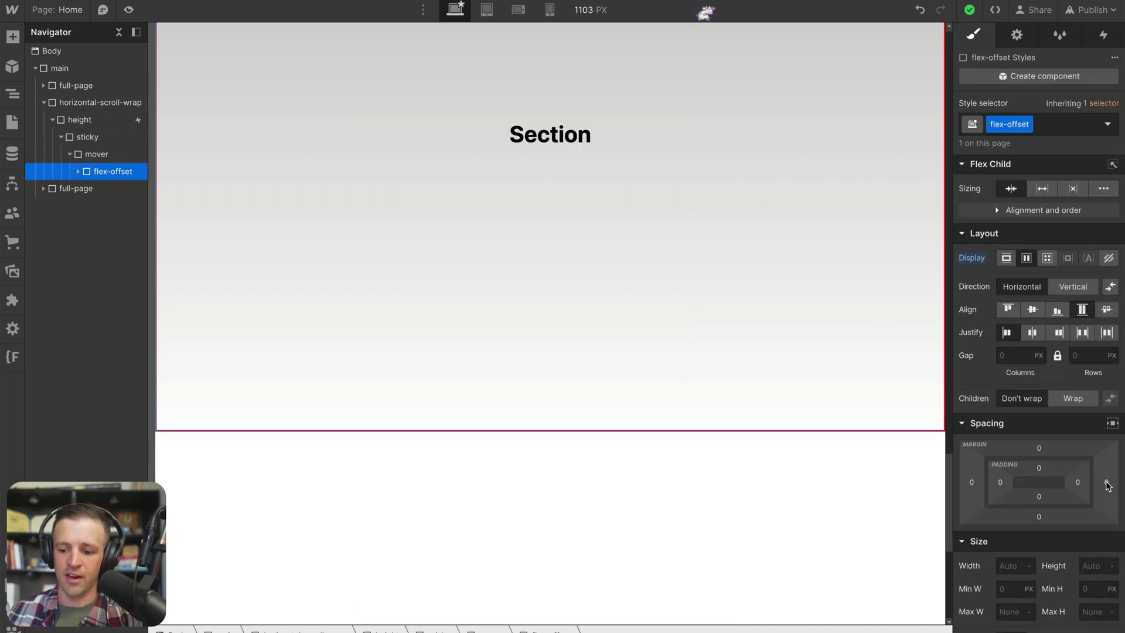
{"action": "left_click", "coordinate": [1106, 483]}
{"action": "type", "text": "-100vw"}
{"action": "key", "text": "Return"}
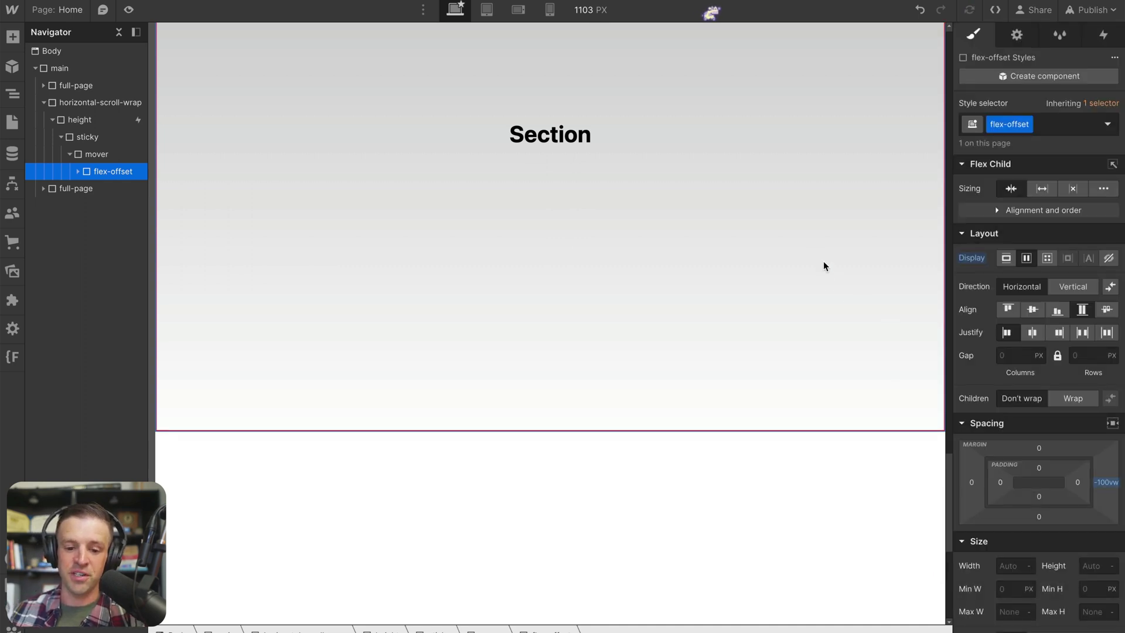
{"action": "scroll", "coordinate": [823, 261], "scroll_direction": "up", "scroll_amount": 2}
{"action": "scroll", "coordinate": [684, 213], "scroll_direction": "up", "scroll_amount": 1}
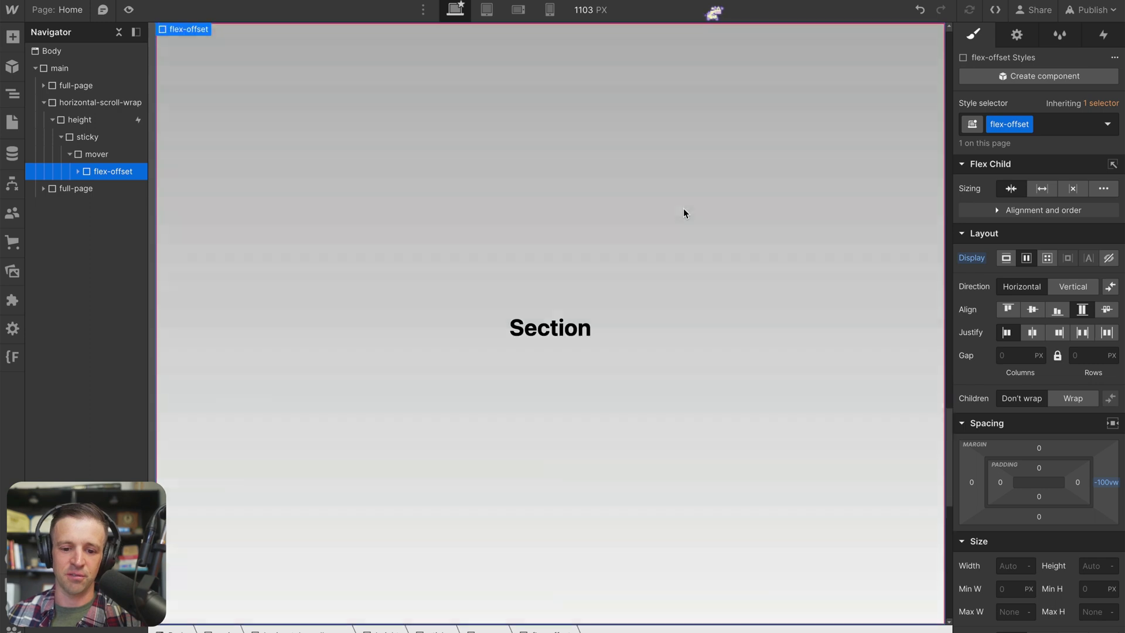
{"action": "scroll", "coordinate": [624, 136], "scroll_direction": "up", "scroll_amount": 2}
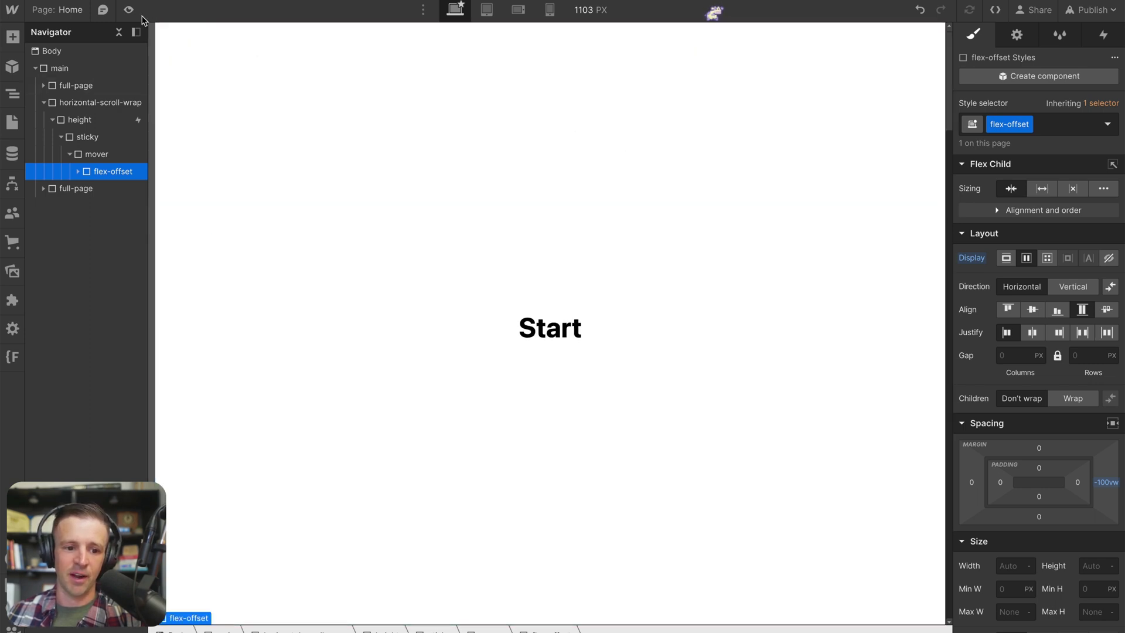
{"action": "left_click", "coordinate": [139, 15]}
{"action": "scroll", "coordinate": [537, 203], "scroll_direction": "down", "scroll_amount": 5}
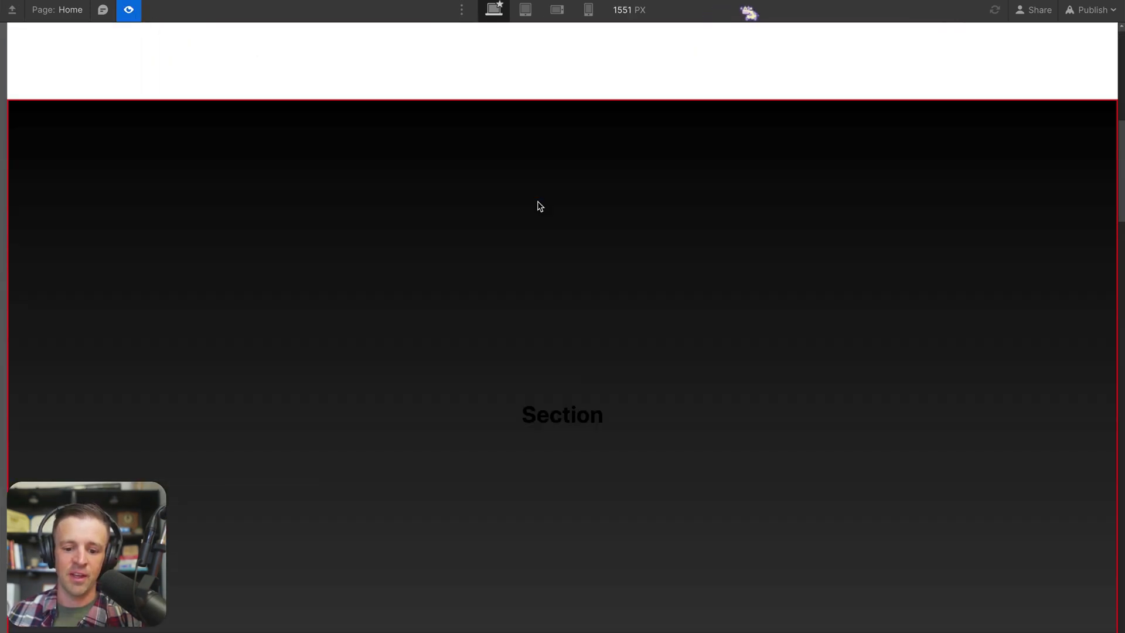
{"action": "scroll", "coordinate": [540, 207], "scroll_direction": "down", "scroll_amount": 10}
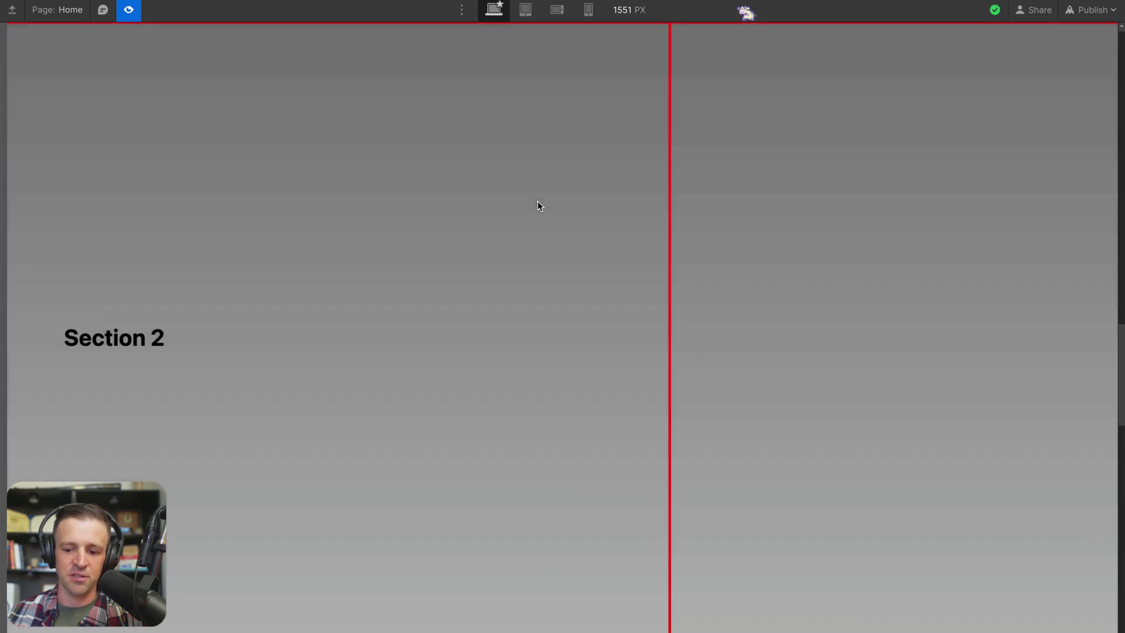
{"action": "scroll", "coordinate": [538, 202], "scroll_direction": "down", "scroll_amount": 5}
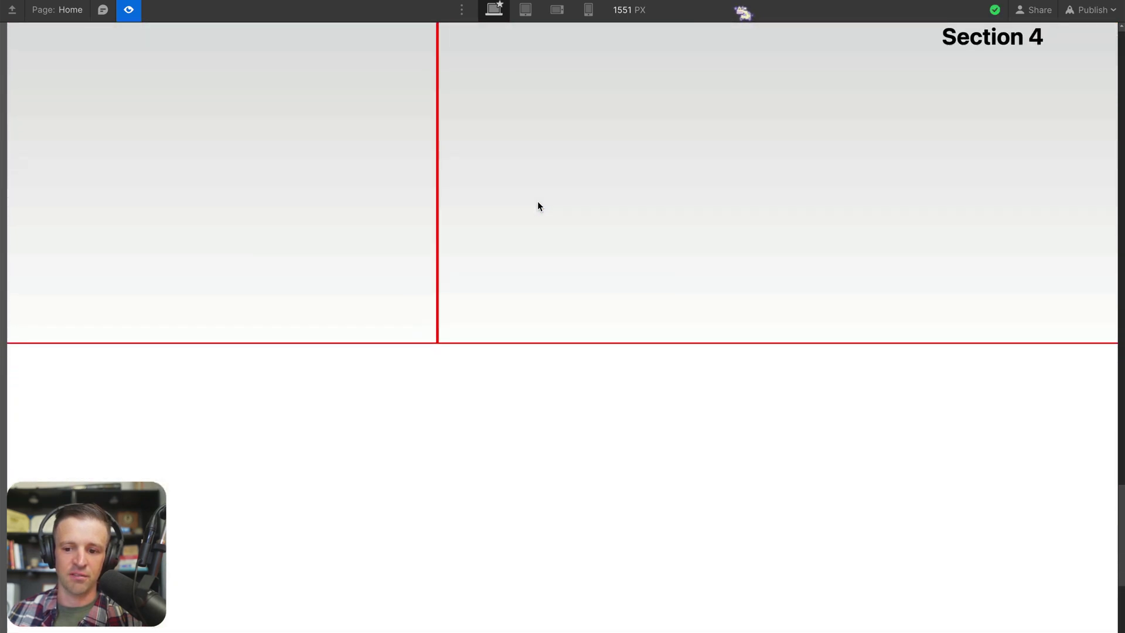
{"action": "scroll", "coordinate": [537, 207], "scroll_direction": "down", "scroll_amount": 5}
{"action": "scroll", "coordinate": [538, 206], "scroll_direction": "up", "scroll_amount": 4}
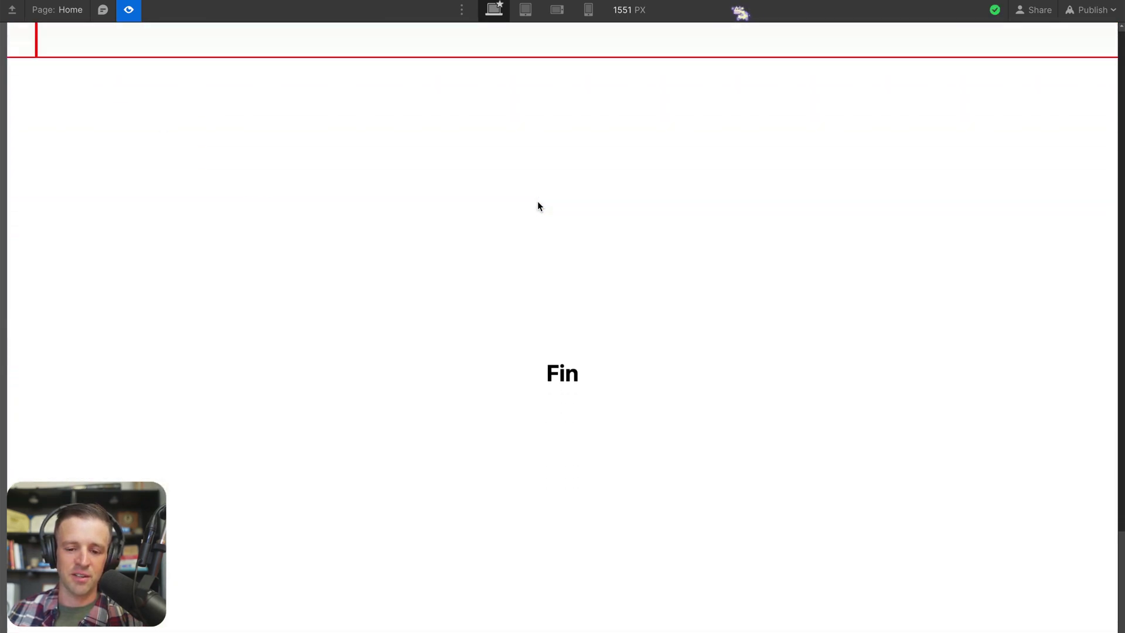
{"action": "scroll", "coordinate": [538, 206], "scroll_direction": "down", "scroll_amount": 5}
{"action": "scroll", "coordinate": [538, 206], "scroll_direction": "up", "scroll_amount": 5}
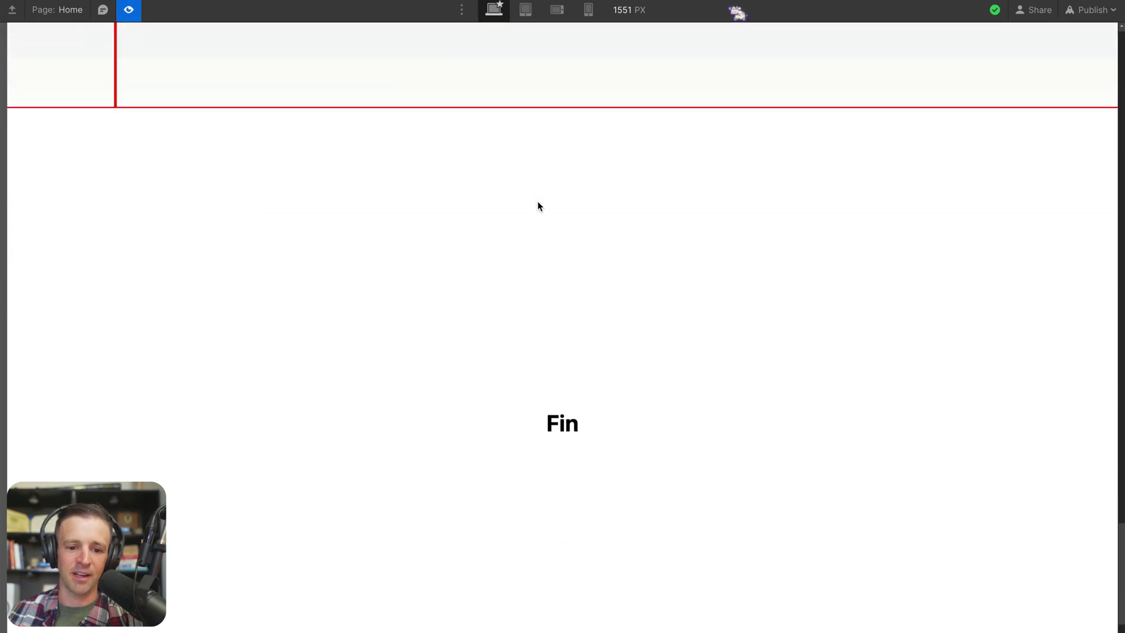
{"action": "scroll", "coordinate": [538, 206], "scroll_direction": "down", "scroll_amount": 4}
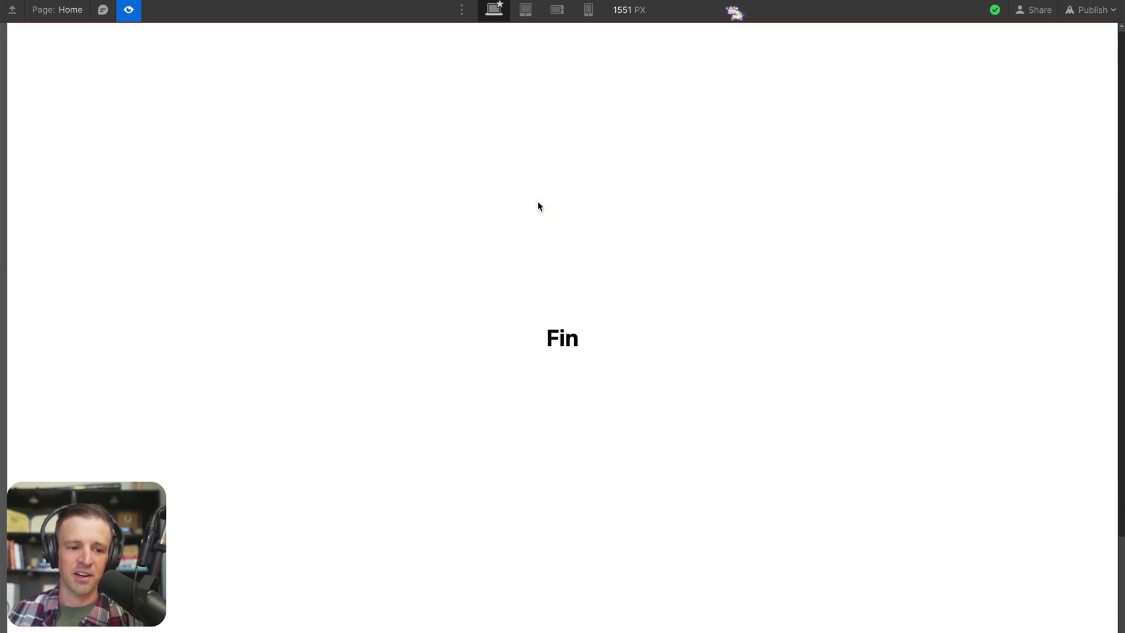
{"action": "scroll", "coordinate": [537, 206], "scroll_direction": "up", "scroll_amount": 5}
{"action": "scroll", "coordinate": [538, 206], "scroll_direction": "down", "scroll_amount": 5}
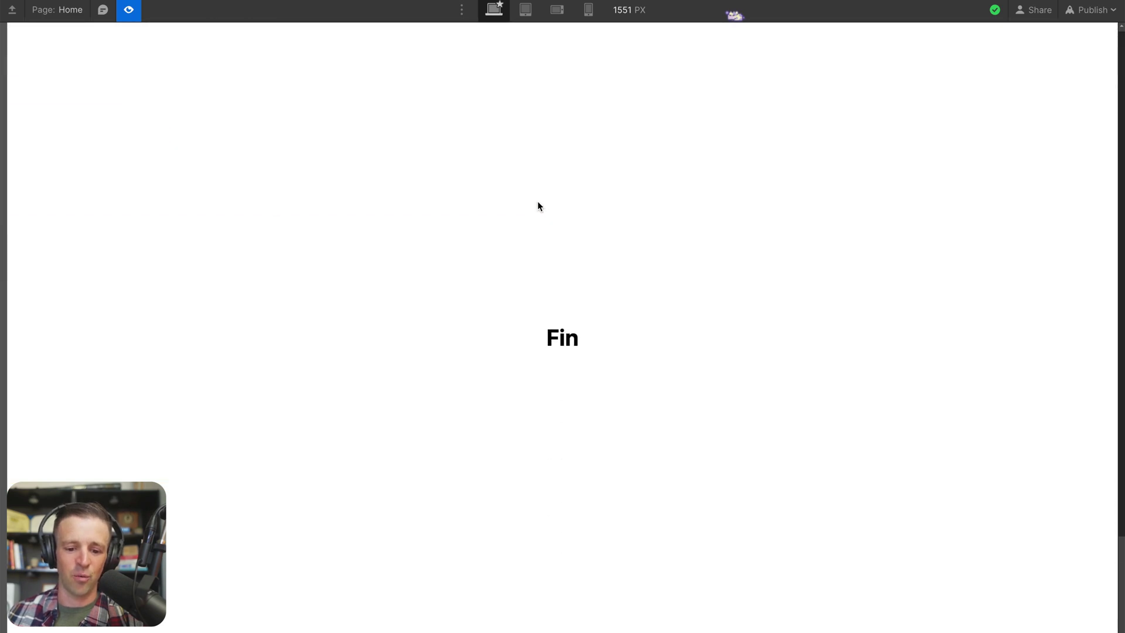
{"action": "scroll", "coordinate": [537, 206], "scroll_direction": "up", "scroll_amount": 5}
{"action": "key", "text": "super+shift+p"}
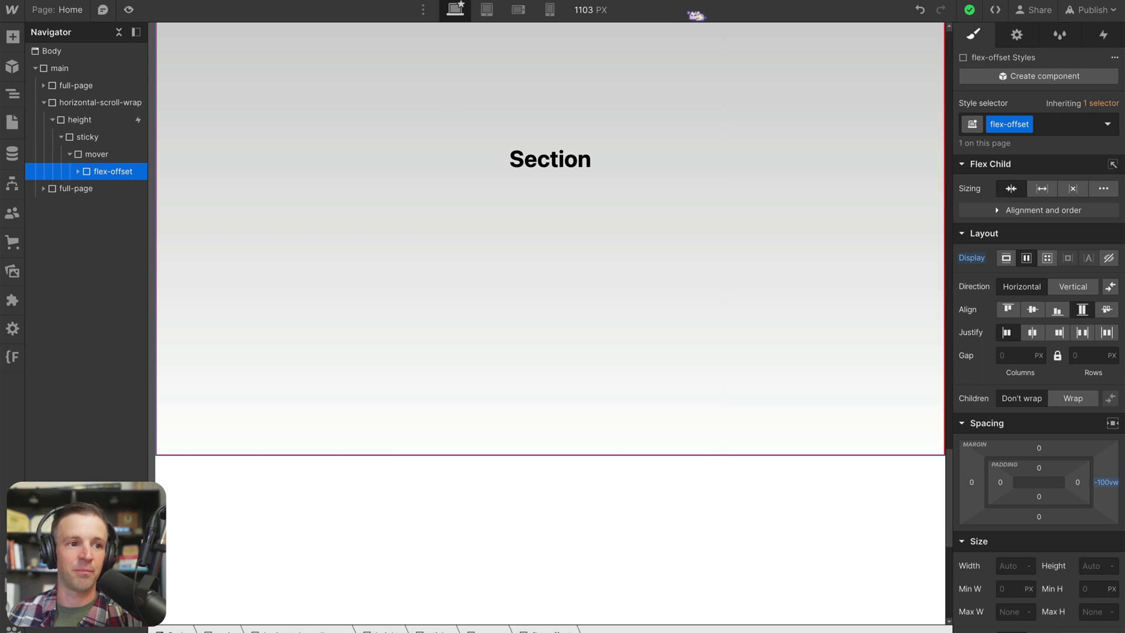
- Set the sticky element's bottom margin to -100vh
{"action": "left_click", "coordinate": [433, 128]}
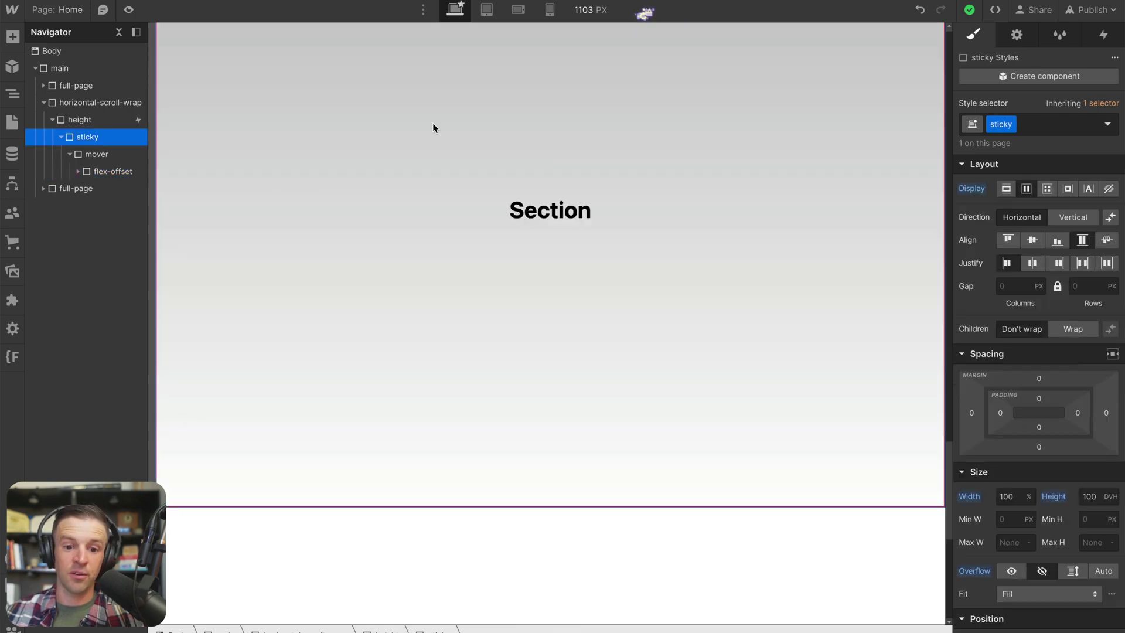
{"action": "left_click", "coordinate": [1039, 447]}
{"action": "type", "text": "-1"}
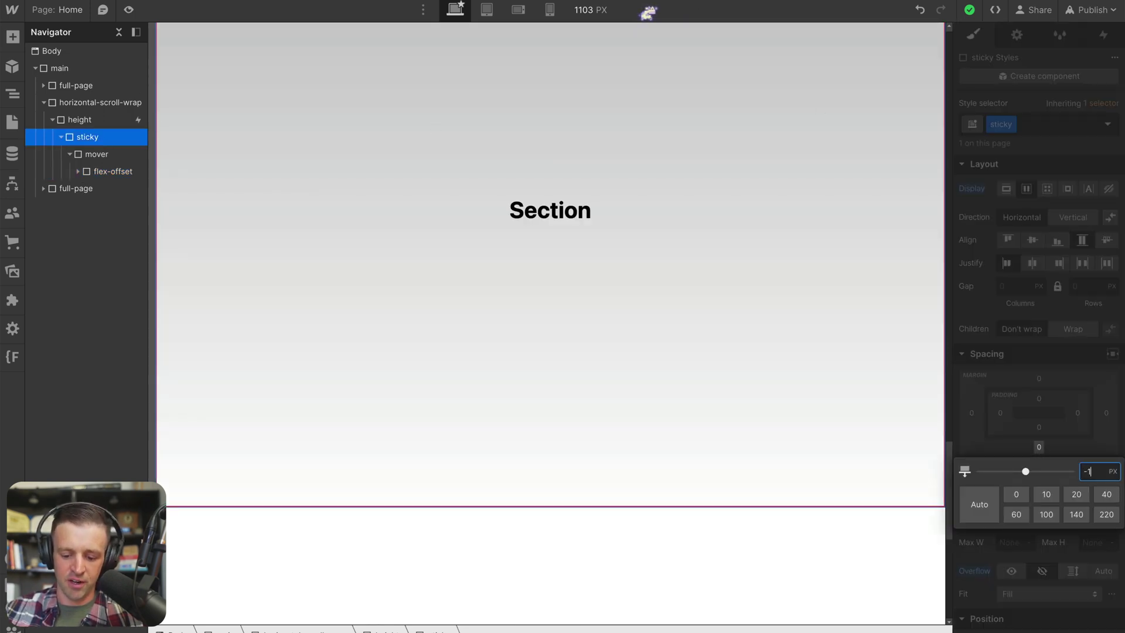
{"action": "type", "text": "00vh"}
{"action": "key", "text": "Return"}
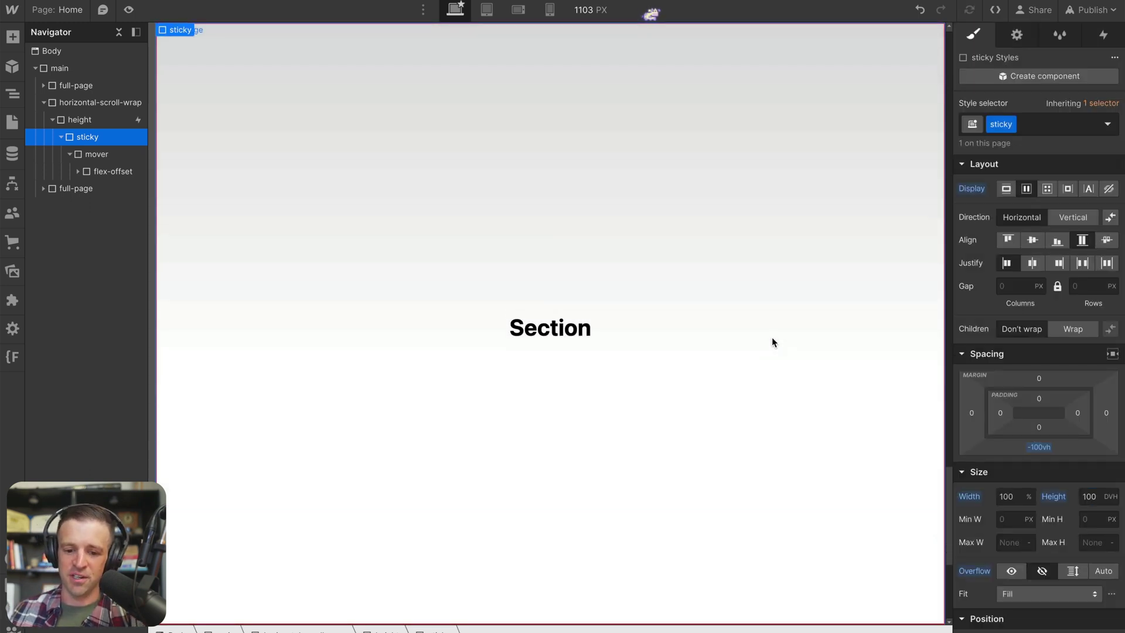
- Preview the page and scroll sideways through the sections to Section 4
{"action": "left_click", "coordinate": [129, 10]}
{"action": "scroll", "coordinate": [566, 281], "scroll_direction": "up", "scroll_amount": 3}
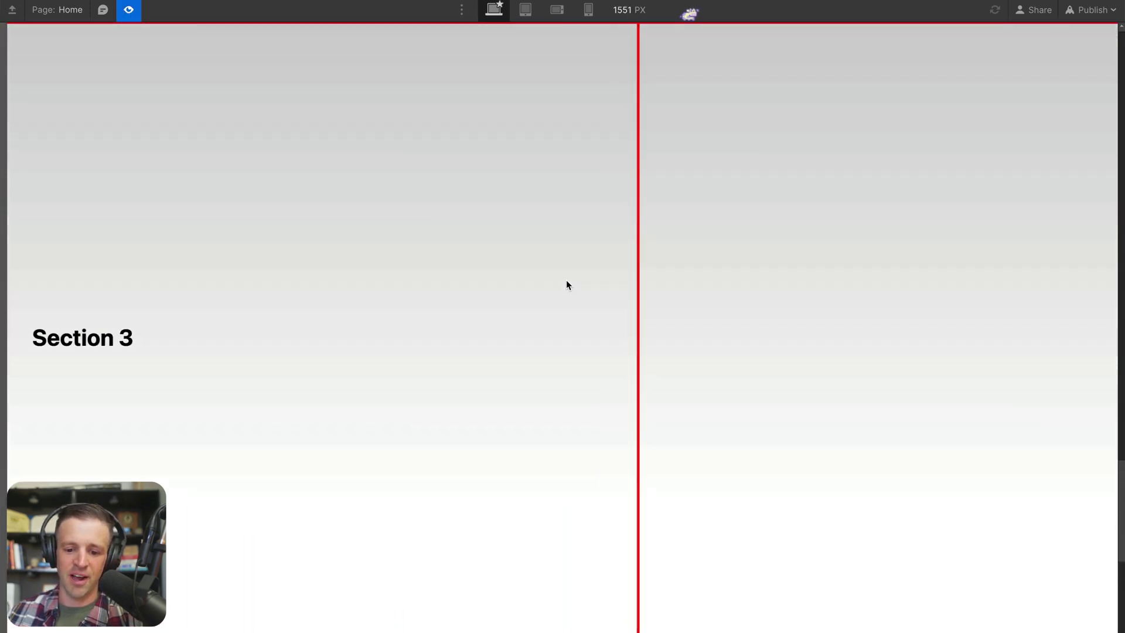
{"action": "scroll", "coordinate": [566, 282], "scroll_direction": "down", "scroll_amount": 5}
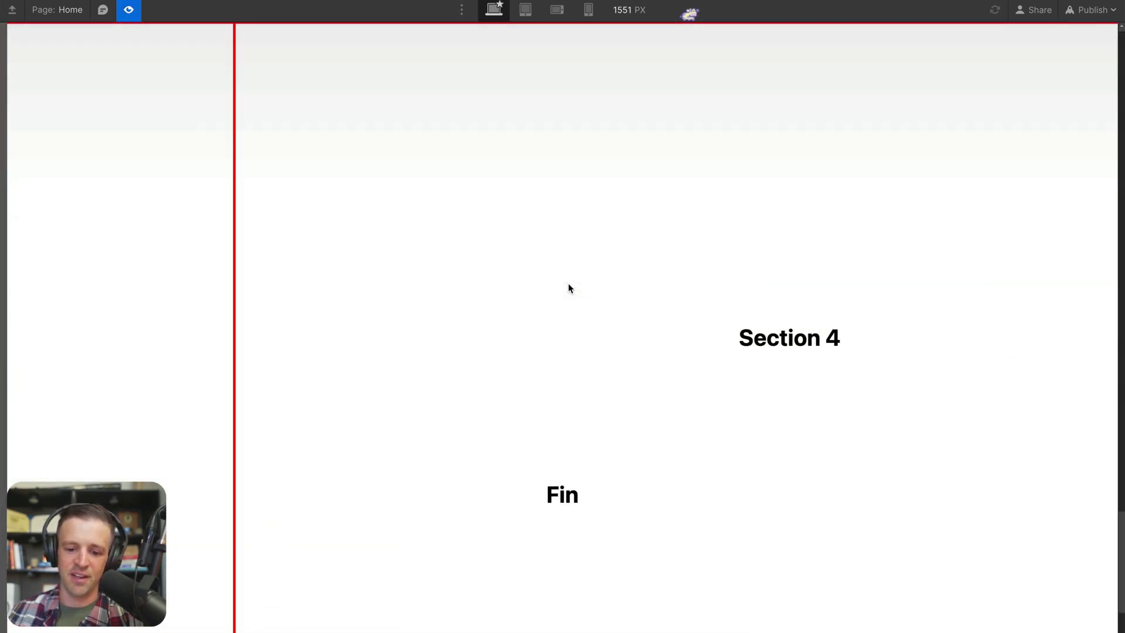
{"action": "scroll", "coordinate": [568, 285], "scroll_direction": "down", "scroll_amount": 2}
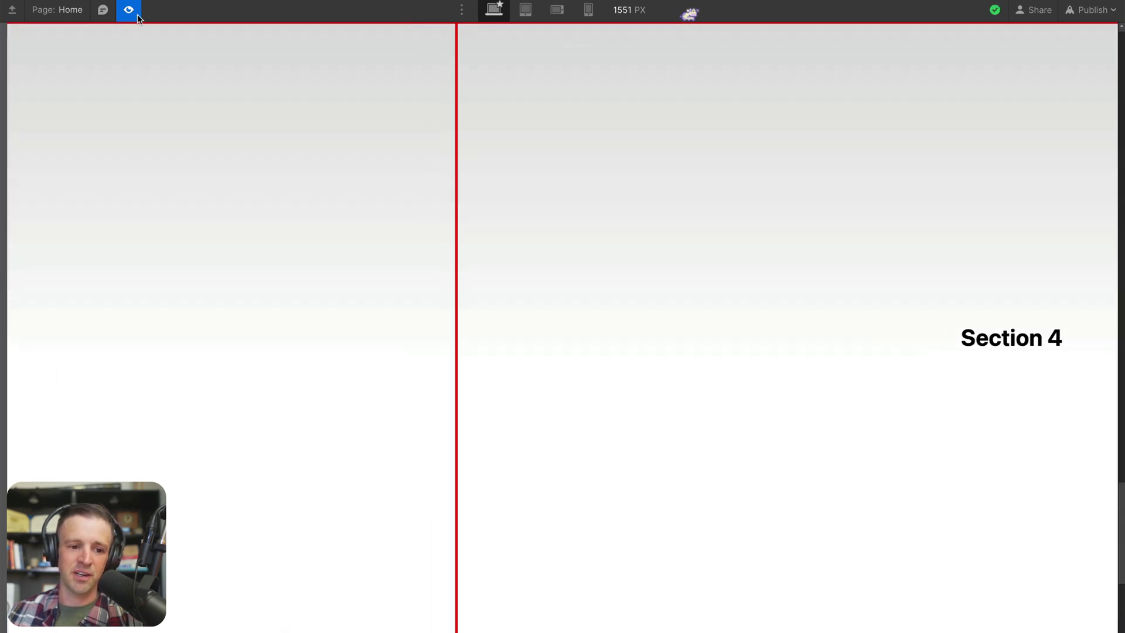
- Back in the designer, give horizontal-scroll-wrap a 100vh bottom padding
{"action": "left_click", "coordinate": [138, 17]}
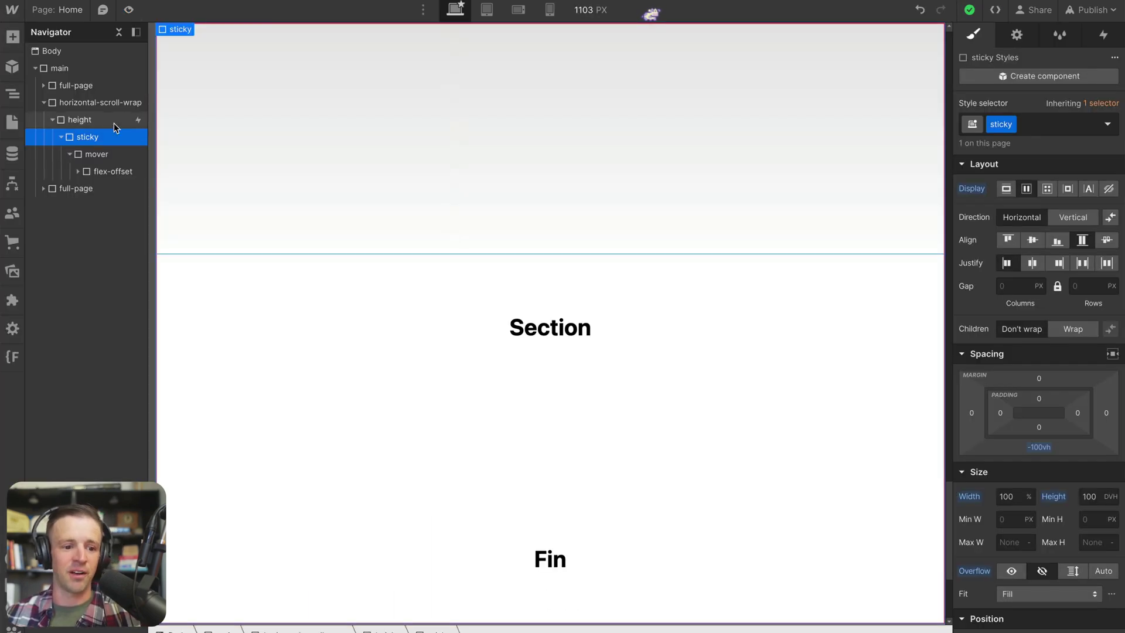
{"action": "left_click", "coordinate": [112, 103]}
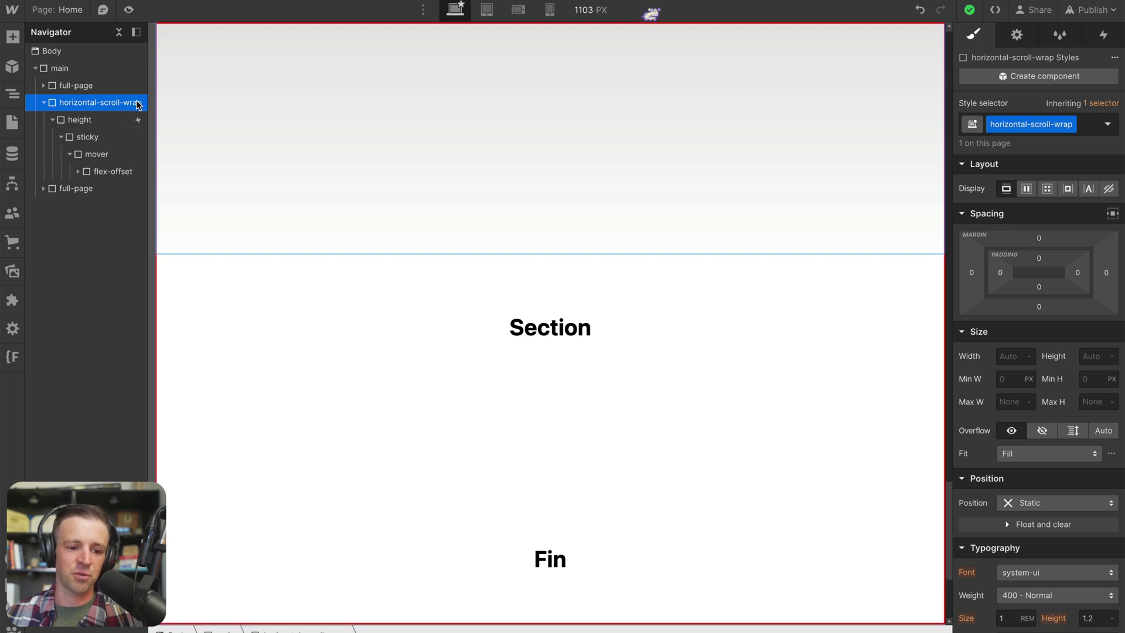
{"action": "left_click", "coordinate": [1038, 287]}
{"action": "type", "text": "100"}
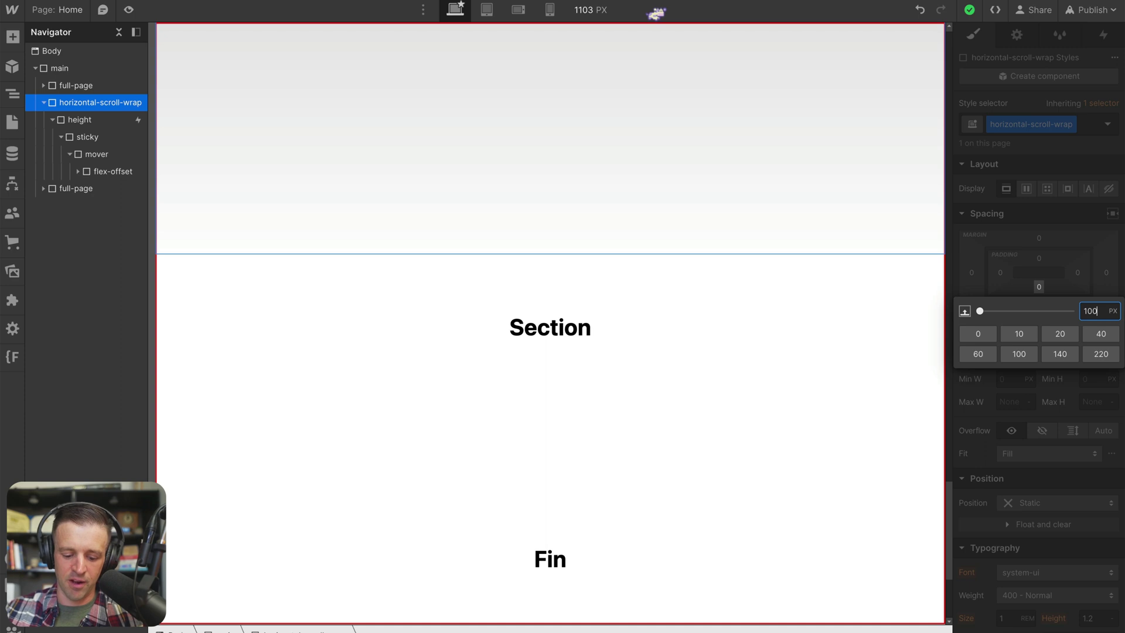
{"action": "type", "text": "vh"}
{"action": "key", "text": "Return"}
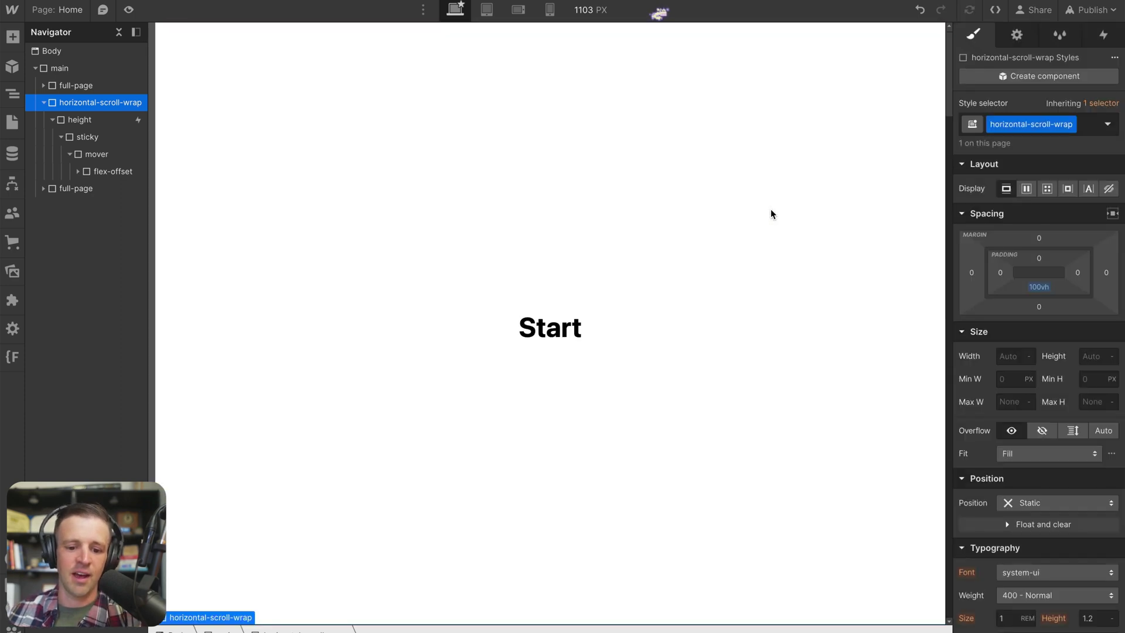
- Preview the page and scroll the horizontal track from Start to Fin
{"action": "left_click", "coordinate": [129, 10]}
{"action": "scroll", "coordinate": [677, 315], "scroll_direction": "down", "scroll_amount": 10}
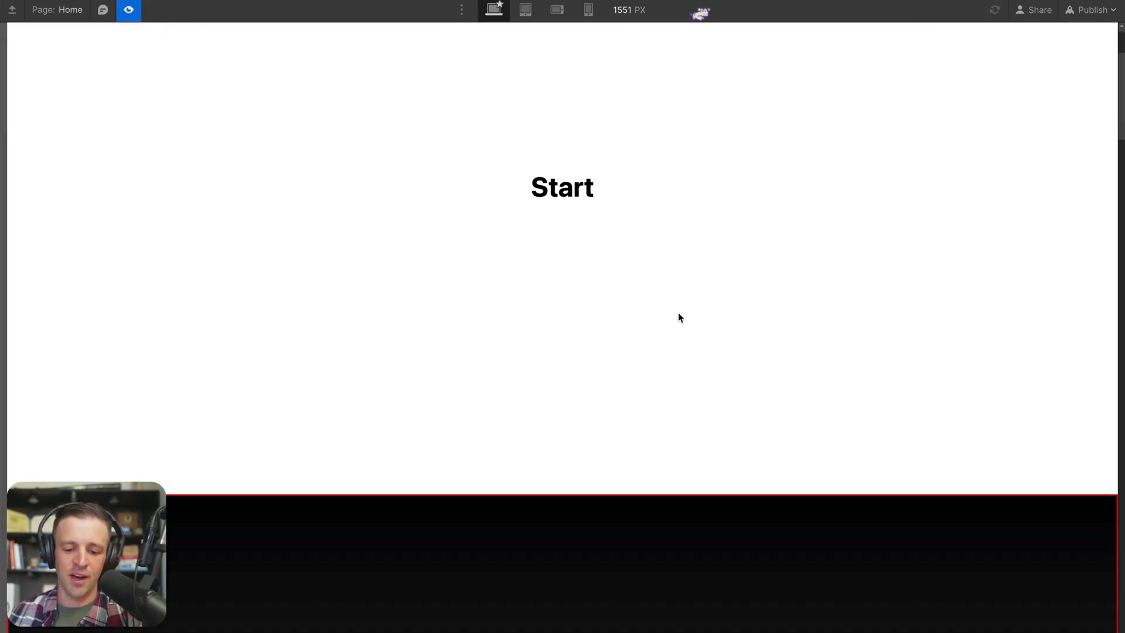
{"action": "scroll", "coordinate": [678, 312], "scroll_direction": "down", "scroll_amount": 10}
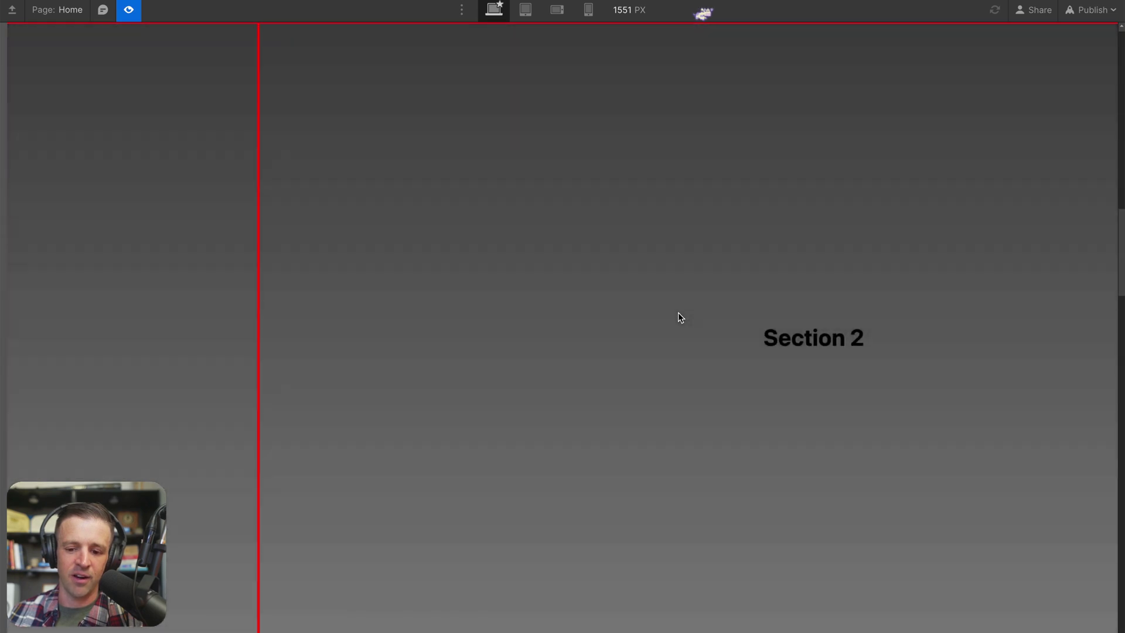
{"action": "scroll", "coordinate": [678, 317], "scroll_direction": "down", "scroll_amount": 5}
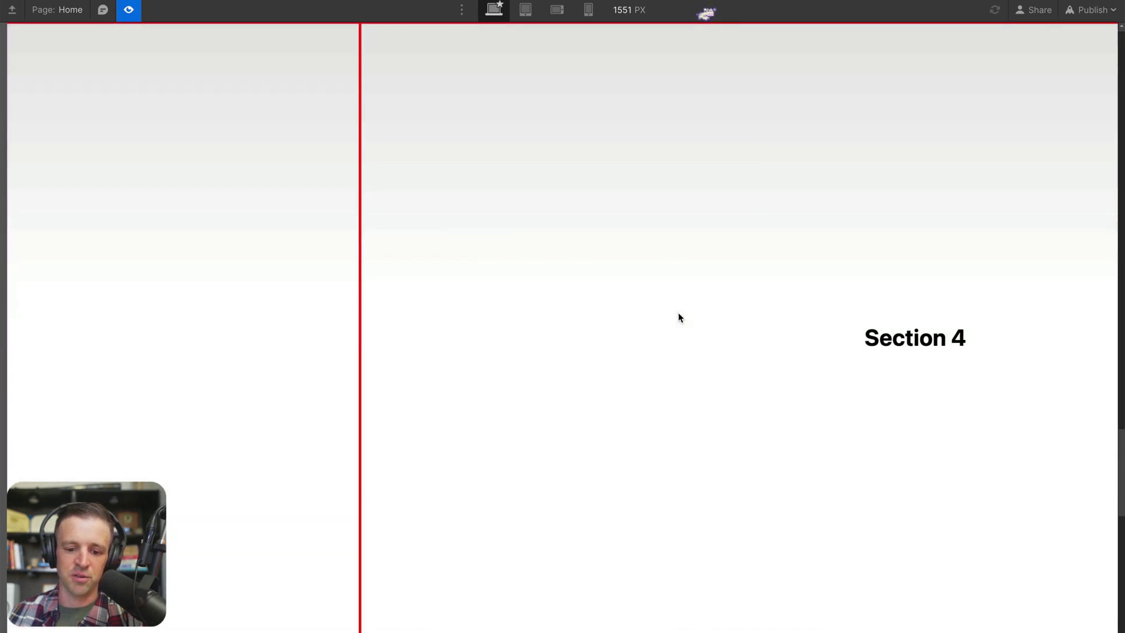
{"action": "scroll", "coordinate": [666, 272], "scroll_direction": "down", "scroll_amount": 5}
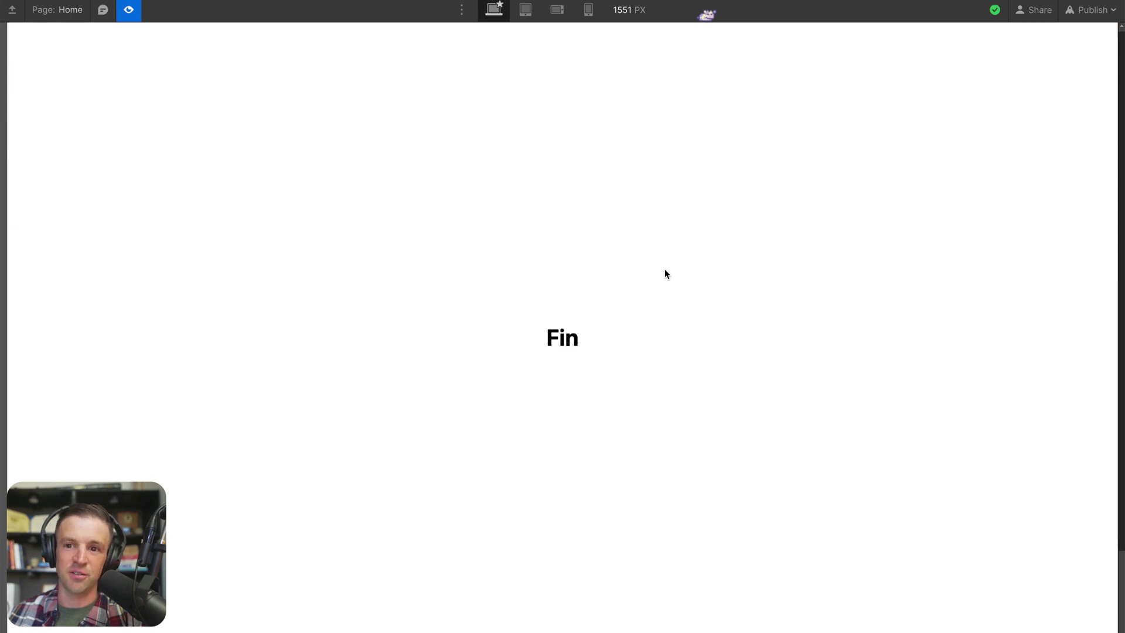
{"action": "scroll", "coordinate": [664, 271], "scroll_direction": "up", "scroll_amount": 8}
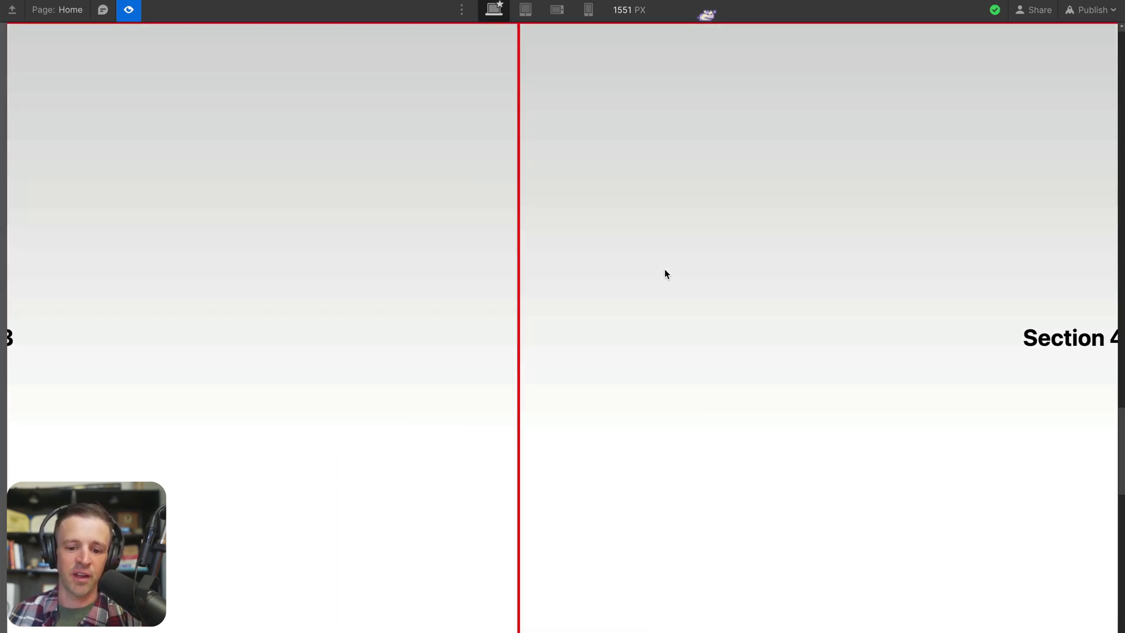
{"action": "scroll", "coordinate": [664, 271], "scroll_direction": "up", "scroll_amount": 10}
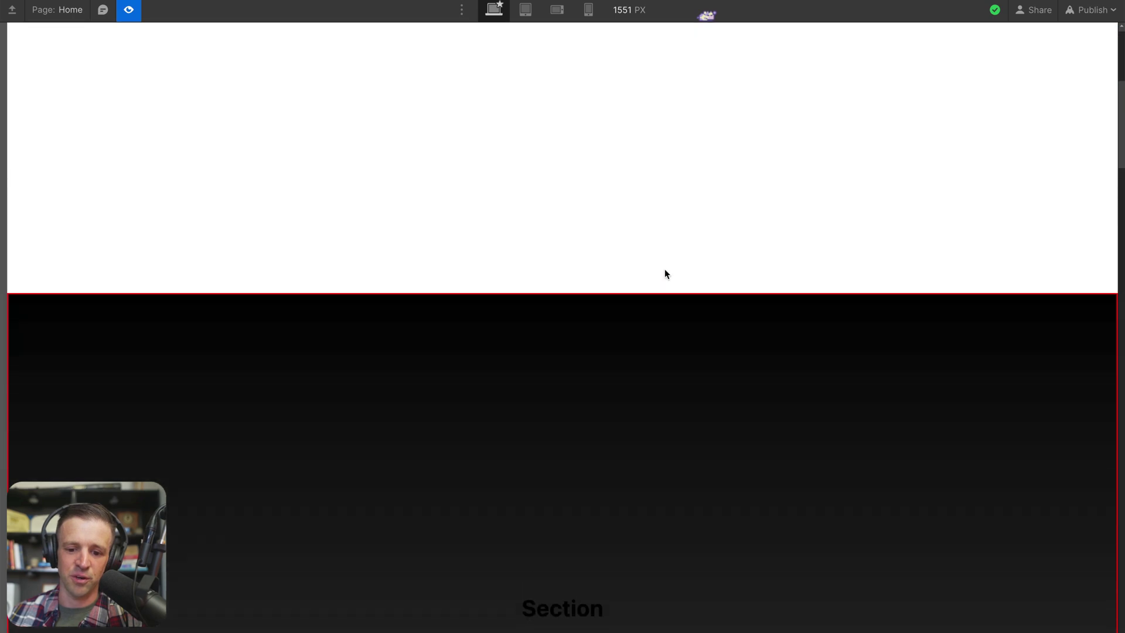
{"action": "scroll", "coordinate": [665, 274], "scroll_direction": "down", "scroll_amount": 5}
- Expand flex-offset's sections in the Navigator and create the is-two combo class
{"action": "left_click", "coordinate": [128, 9]}
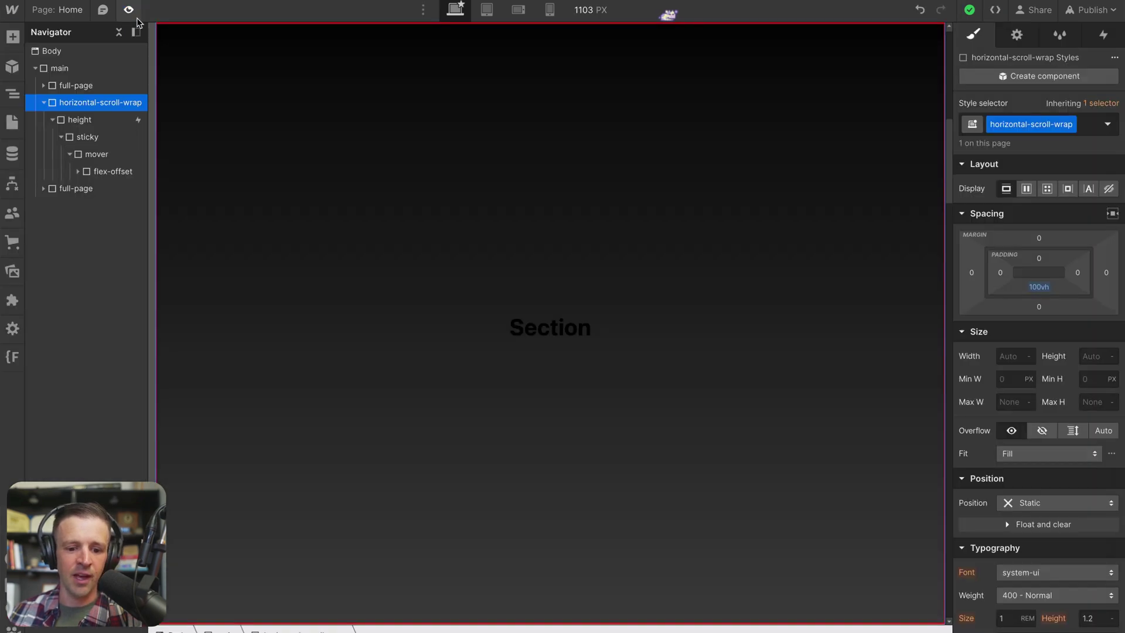
{"action": "left_click", "coordinate": [78, 171]}
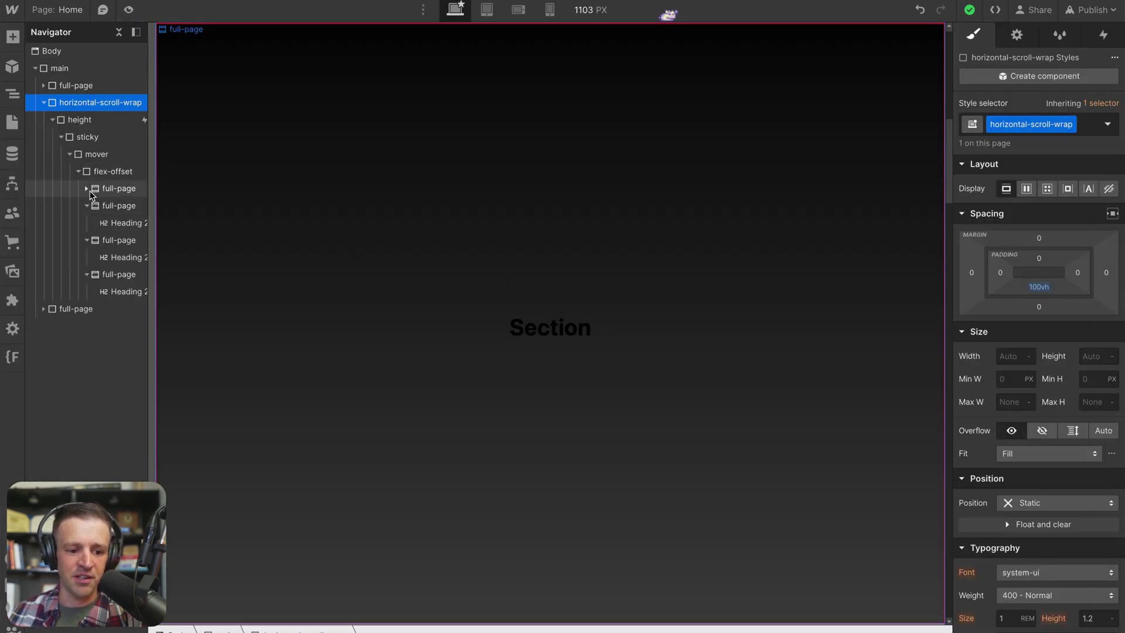
{"action": "left_click", "coordinate": [115, 193]}
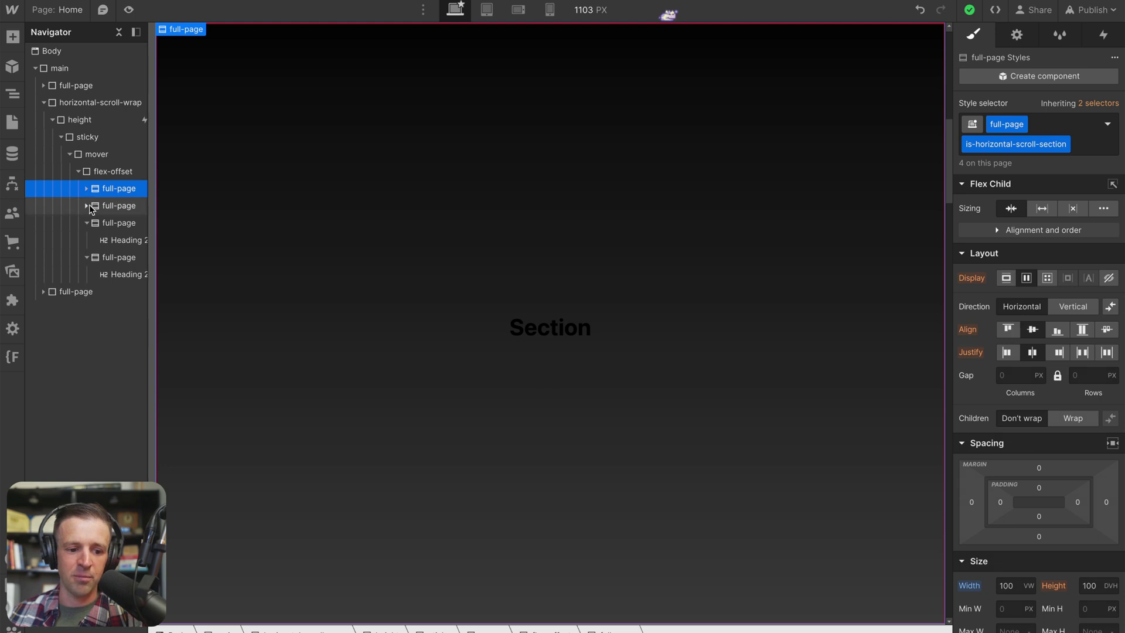
{"action": "left_click", "coordinate": [86, 196]}
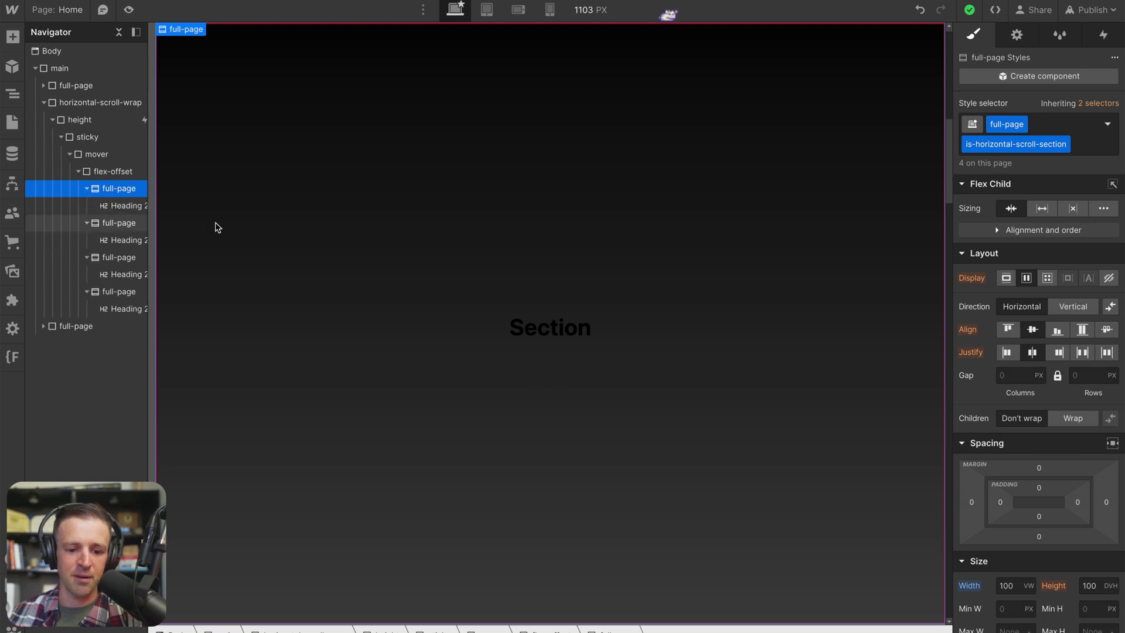
{"action": "left_click", "coordinate": [1078, 144]}
{"action": "type", "text": "is-two"}
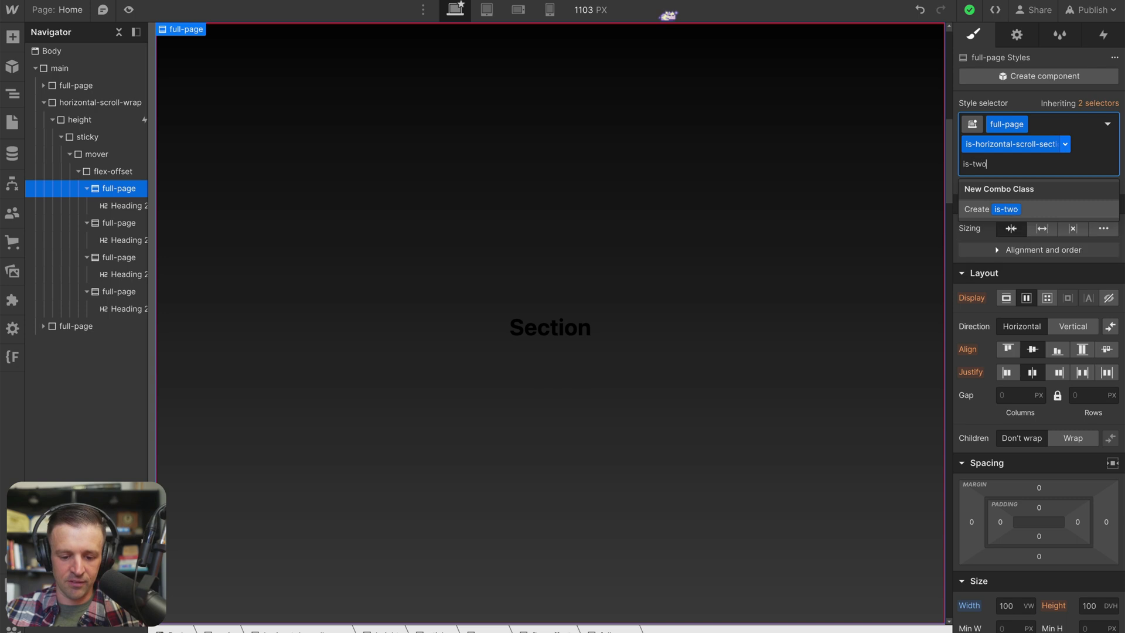
{"action": "key", "text": "Return"}
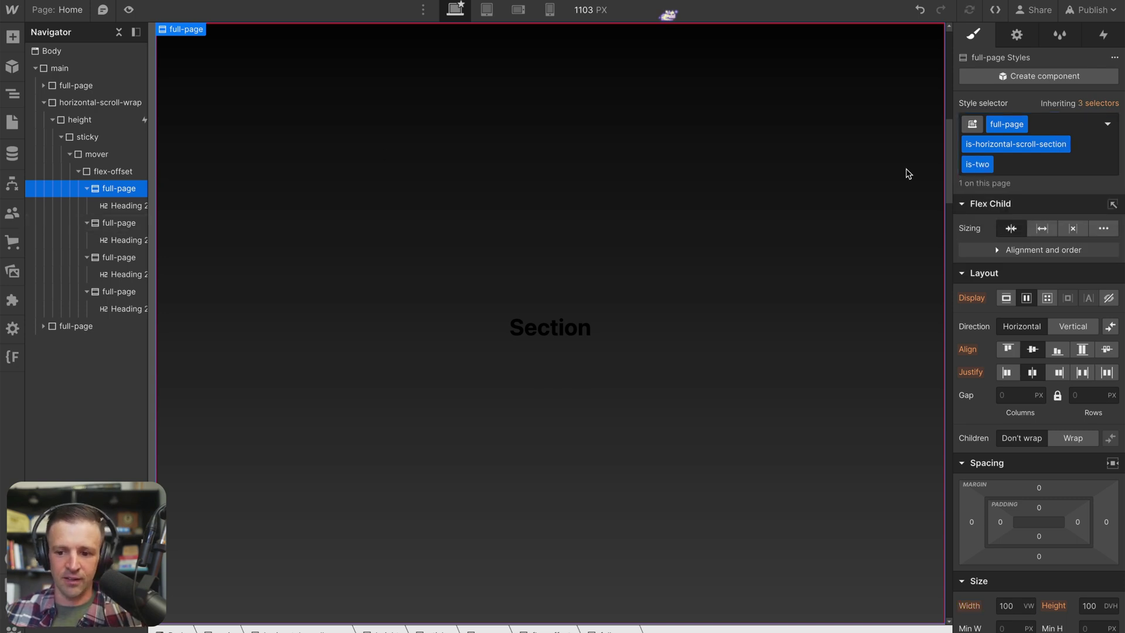
- Give the second section the is-two combo class and a width of 50 VW
{"action": "left_click", "coordinate": [108, 223]}
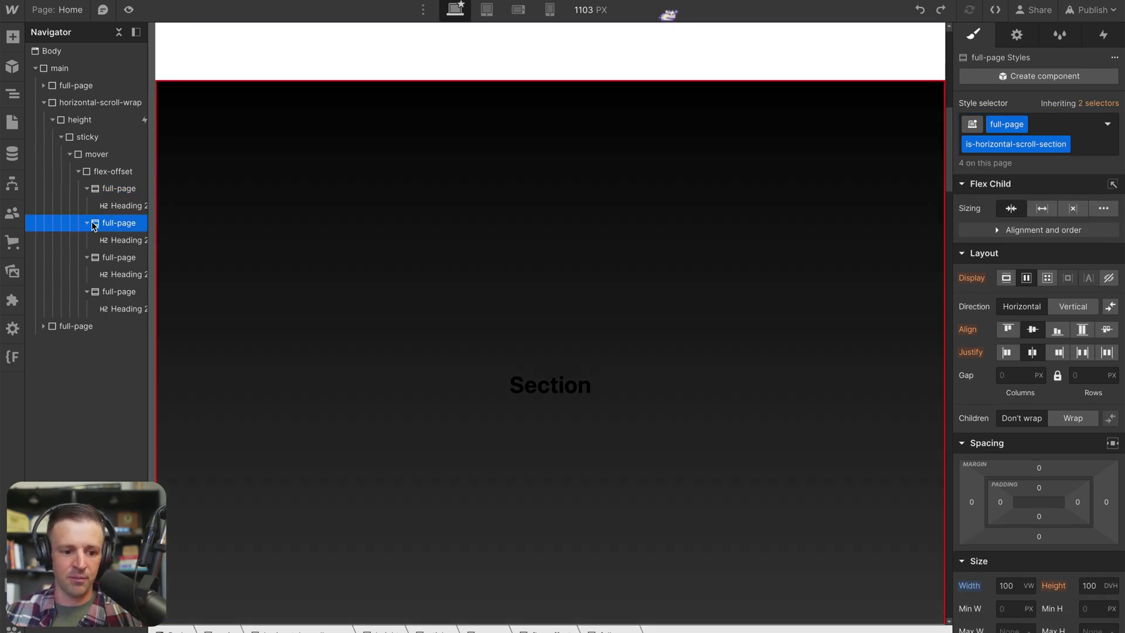
{"action": "left_click", "coordinate": [1093, 151]}
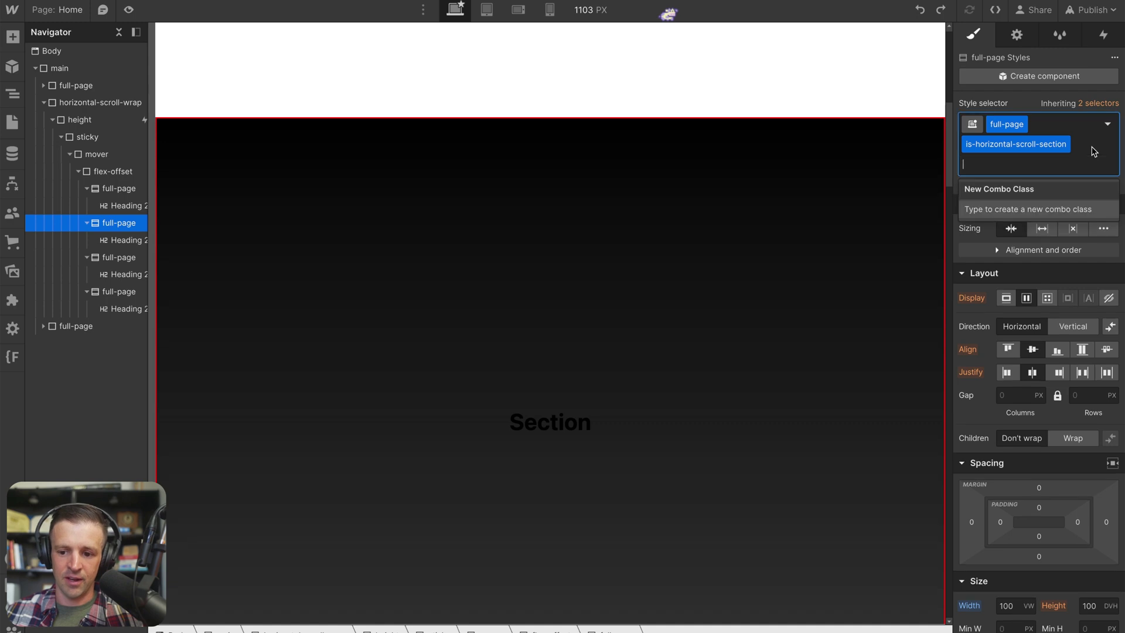
{"action": "type", "text": "is-two"}
{"action": "key", "text": "Return"}
{"action": "scroll", "coordinate": [1015, 492], "scroll_direction": "down", "scroll_amount": 2}
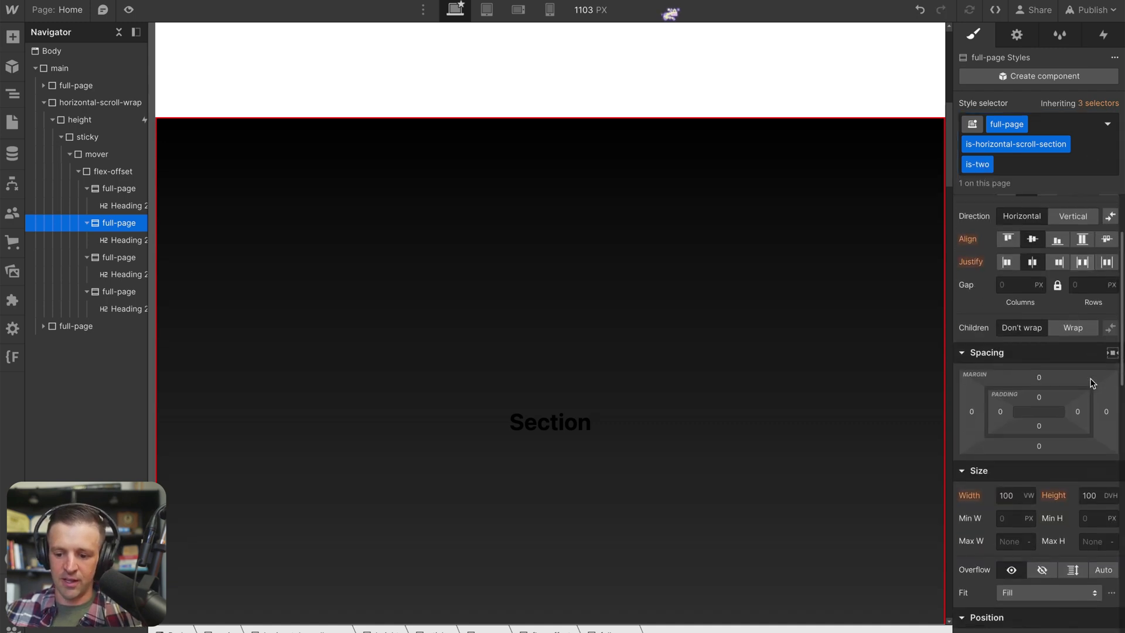
{"action": "left_click", "coordinate": [1015, 492]}
{"action": "type", "text": "5"}
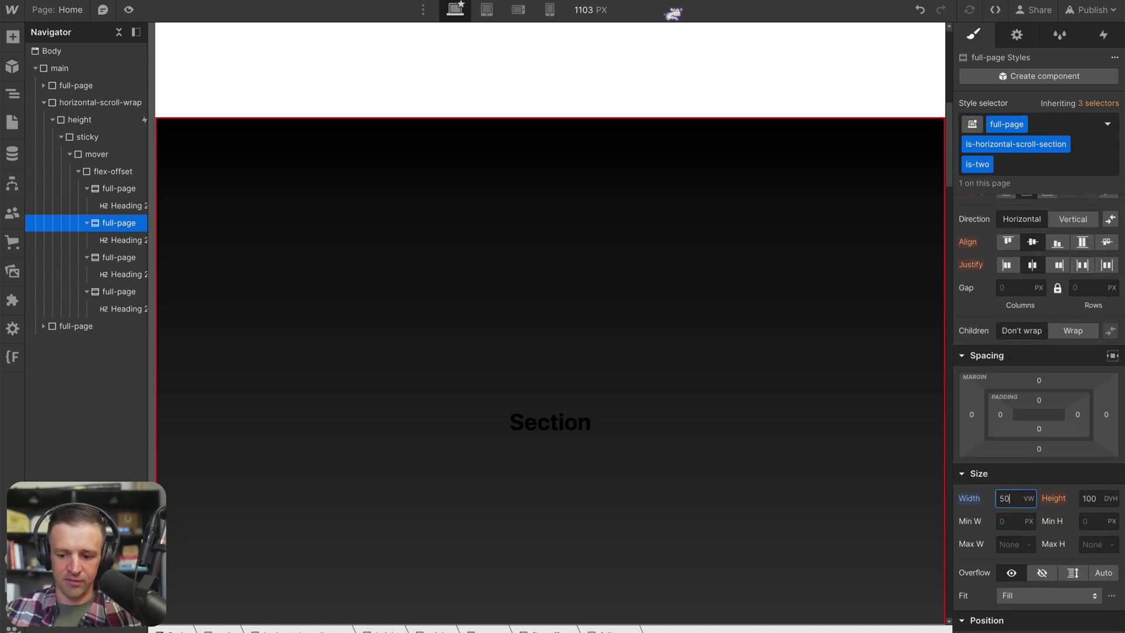
{"action": "type", "text": "0"}
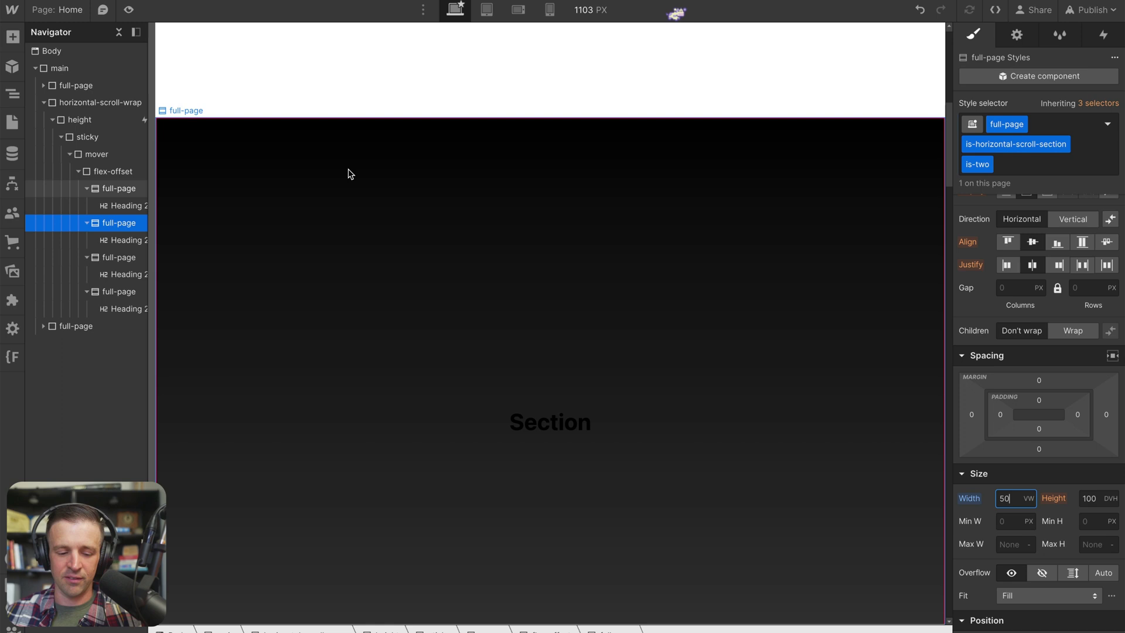
- Give the third section an is-three combo class with a 500px width
{"action": "left_click", "coordinate": [122, 265]}
{"action": "left_click", "coordinate": [1095, 144]}
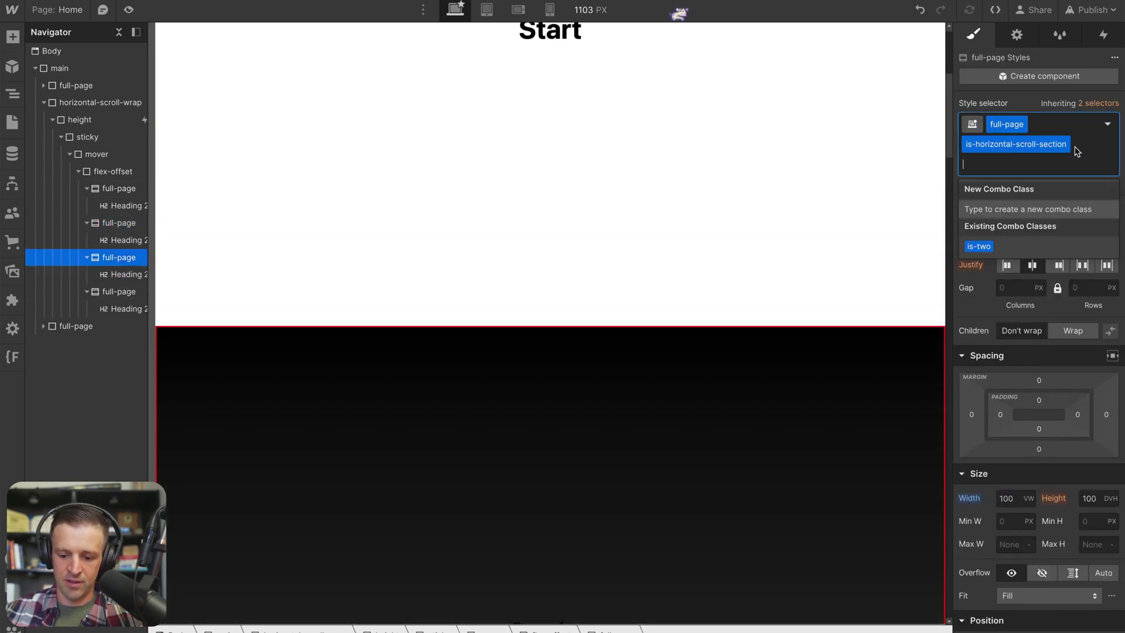
{"action": "type", "text": "is-three"}
{"action": "key", "text": "Return"}
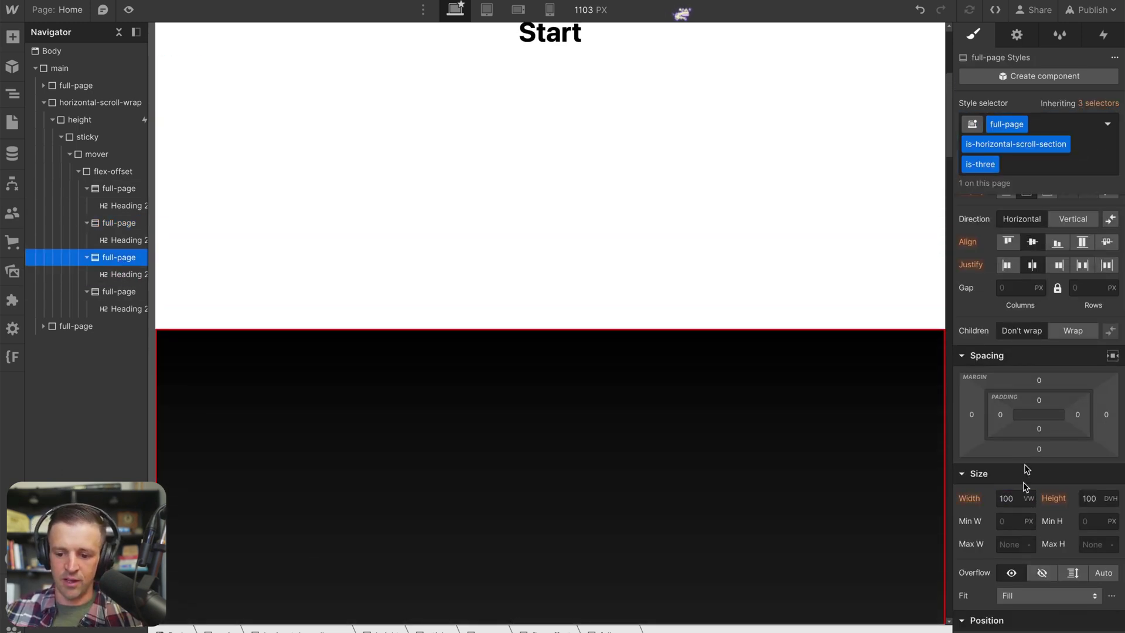
{"action": "left_click", "coordinate": [1016, 499]}
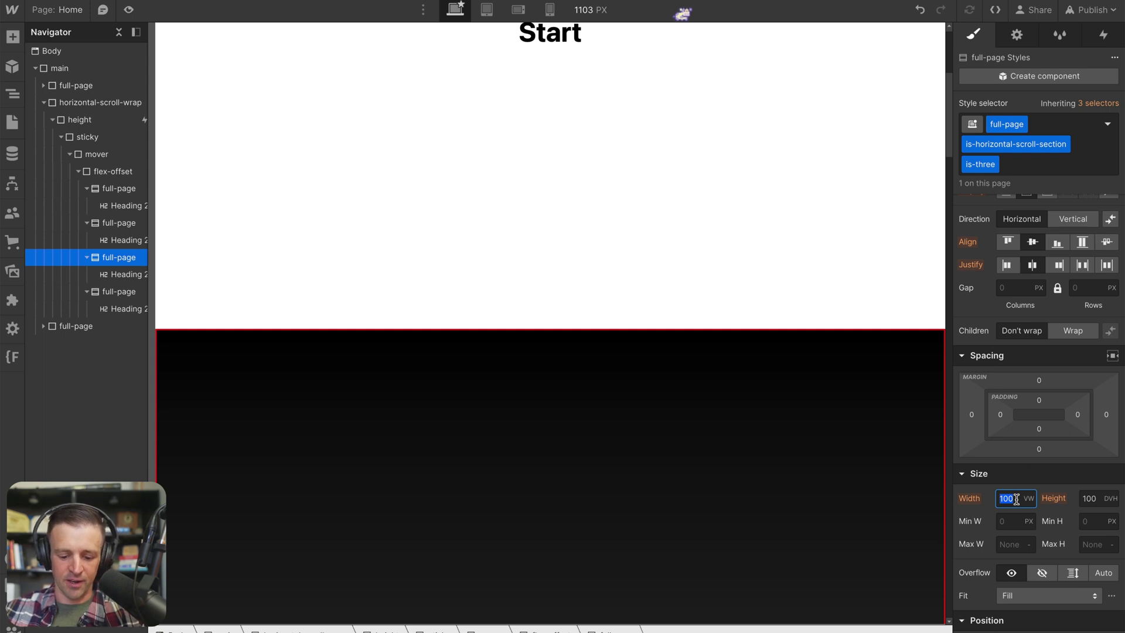
{"action": "type", "text": "500px"}
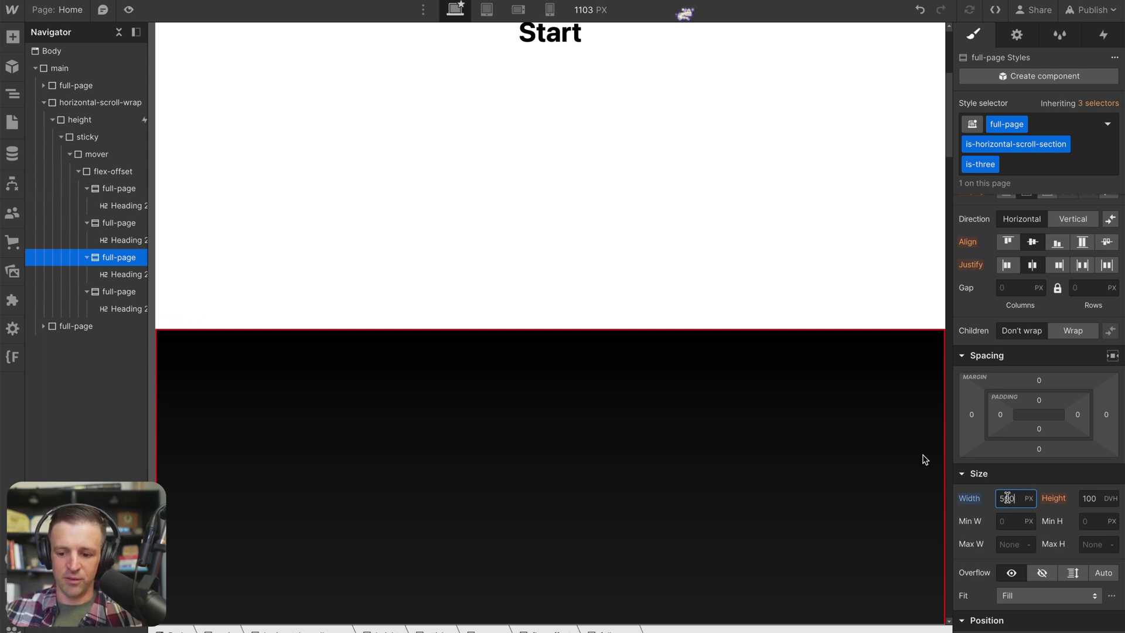
{"action": "key", "text": "Return"}
- Preview the page and scroll past the narrower Sections 2–4 to the Fin section
{"action": "key", "text": "super+shift+p"}
{"action": "scroll", "coordinate": [634, 222], "scroll_direction": "down", "scroll_amount": 10}
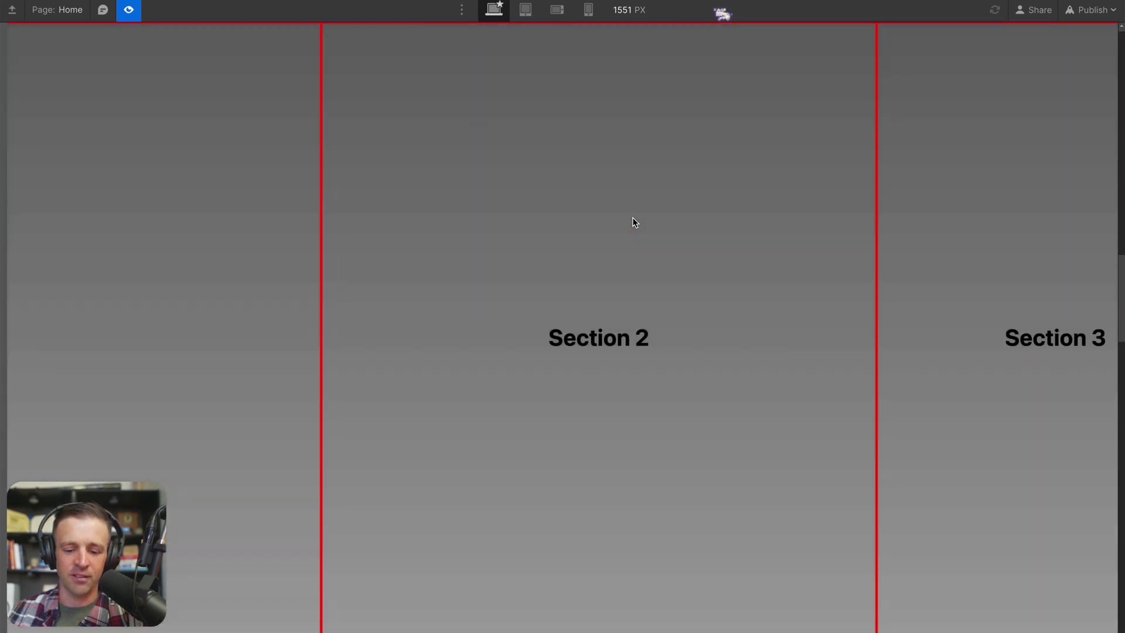
{"action": "scroll", "coordinate": [682, 281], "scroll_direction": "down", "scroll_amount": 5}
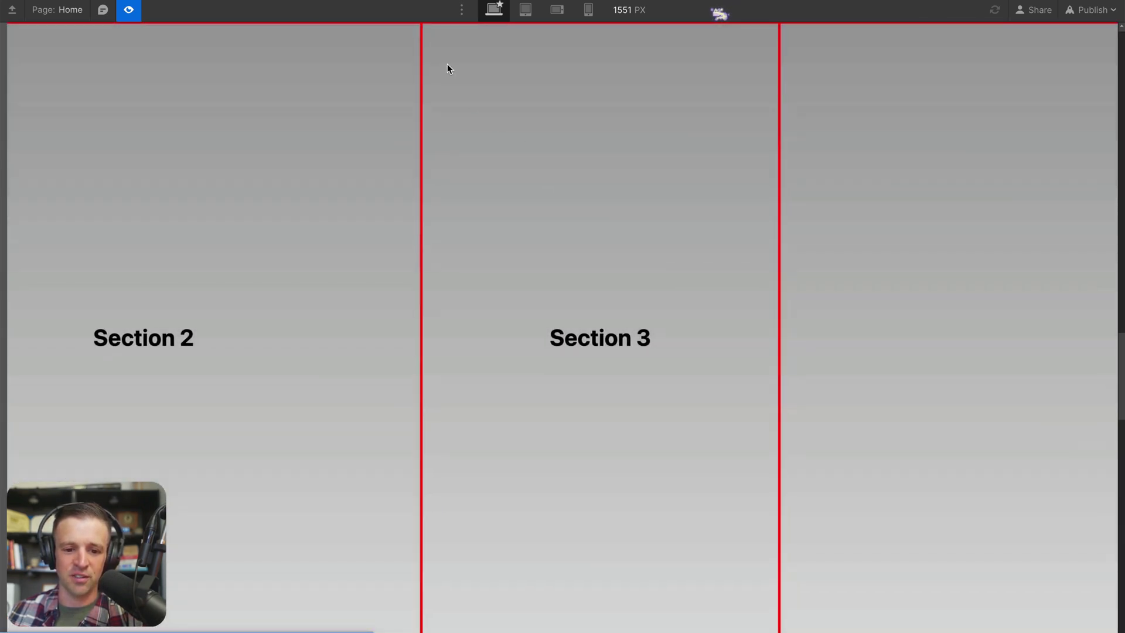
{"action": "scroll", "coordinate": [632, 155], "scroll_direction": "down", "scroll_amount": 5}
{"action": "scroll", "coordinate": [634, 156], "scroll_direction": "down", "scroll_amount": 5}
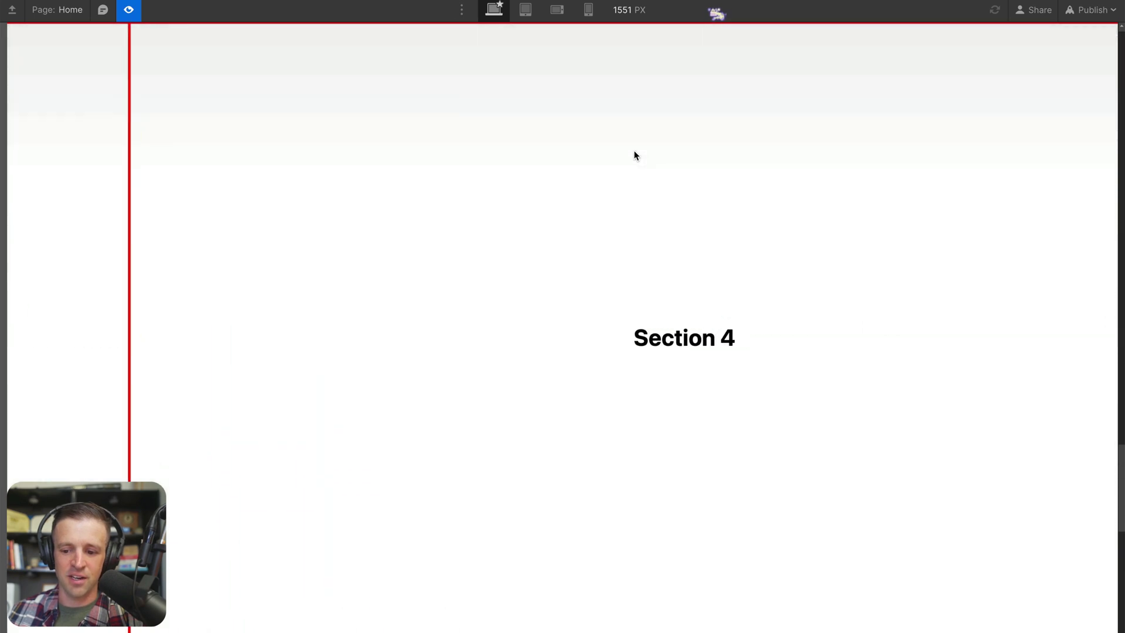
{"action": "scroll", "coordinate": [635, 156], "scroll_direction": "down", "scroll_amount": 3}
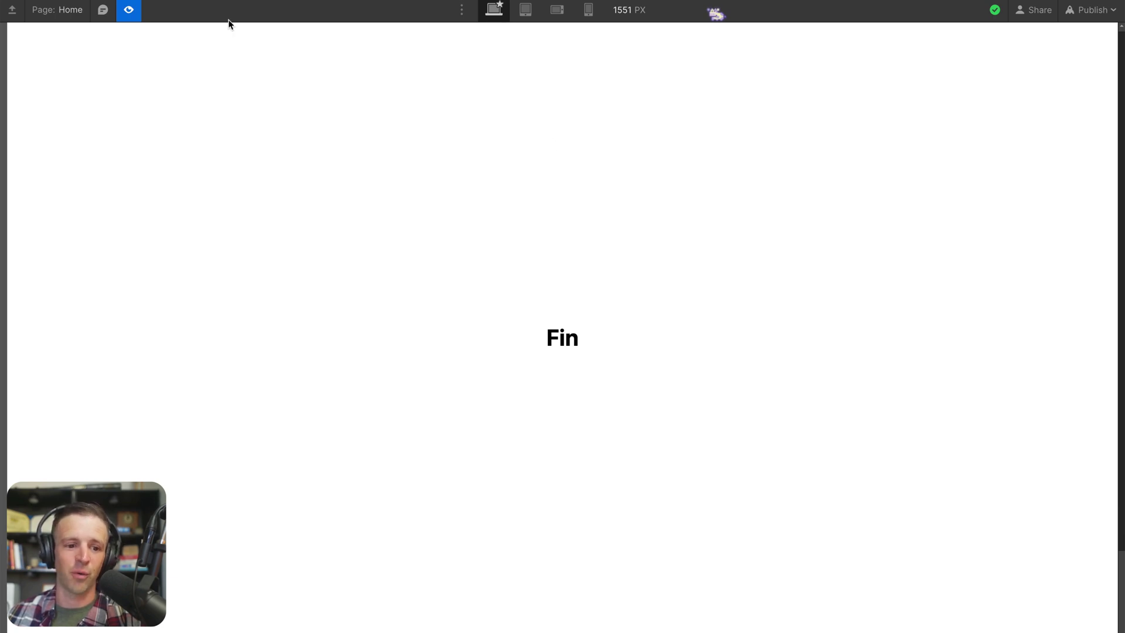
- Exit preview mode to return to the designer's editing view, with the is-three section now 500 px wide
{"action": "left_click", "coordinate": [130, 10]}
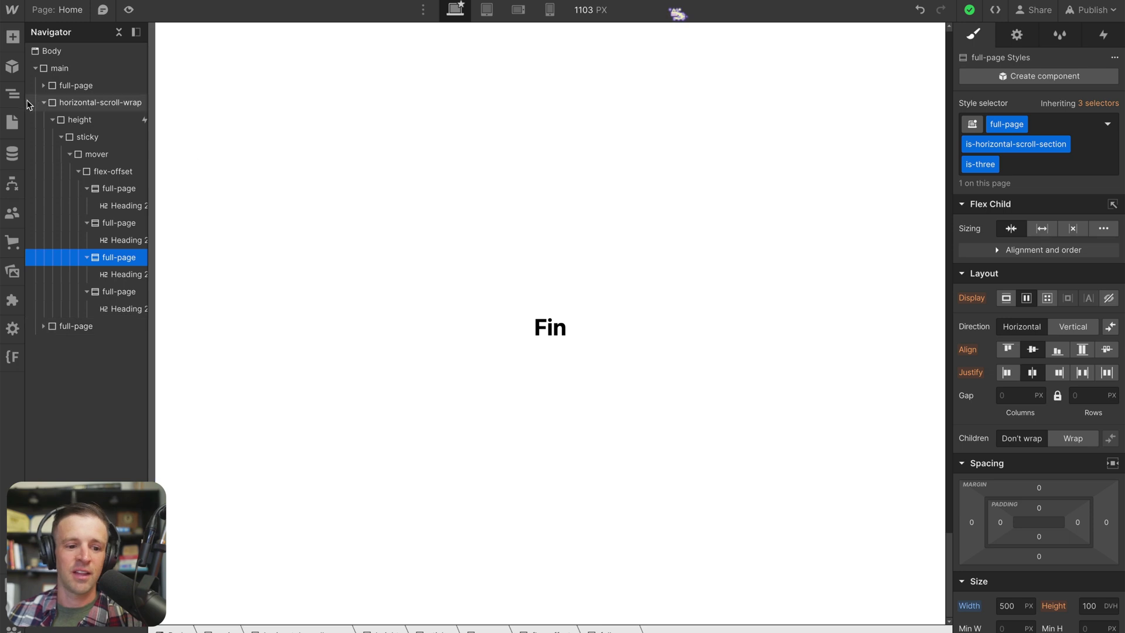